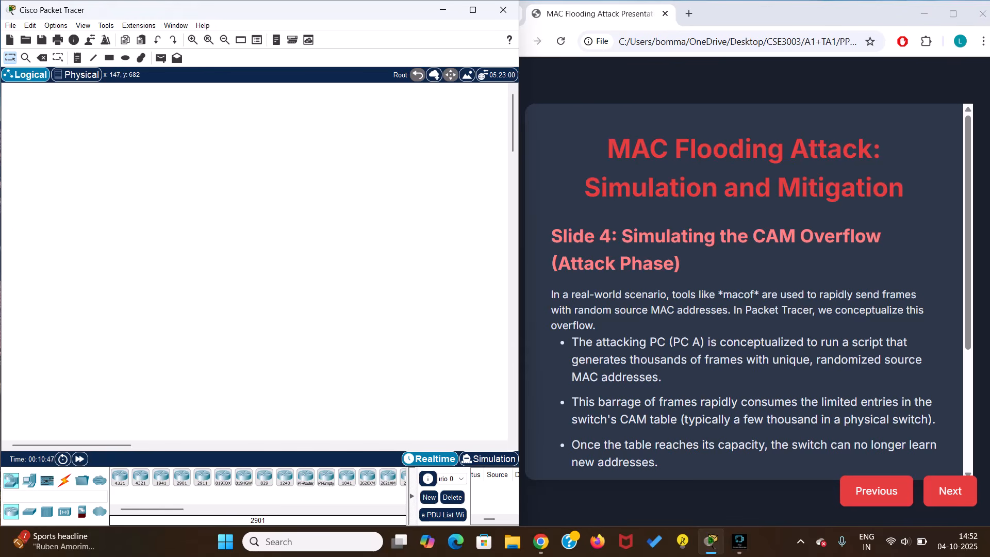
pyautogui.click(181, 477)
pyautogui.click(213, 241)
pyautogui.scroll(1, 235, 260)
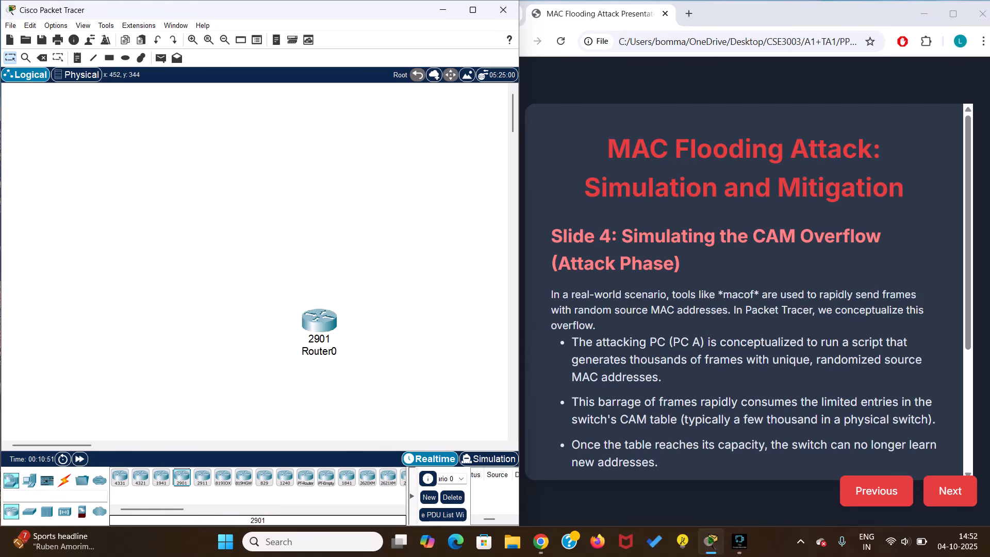
pyautogui.click(320, 320)
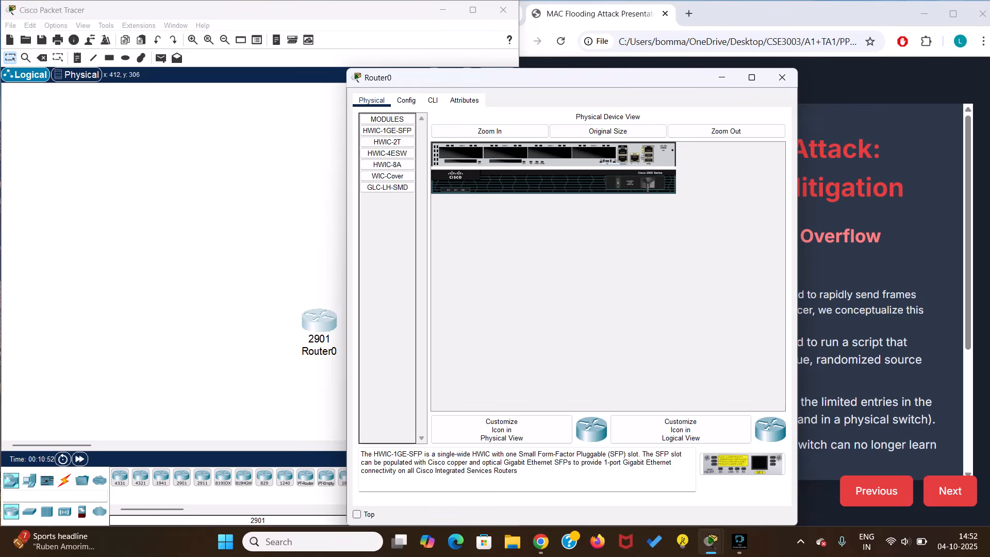
pyautogui.click(782, 78)
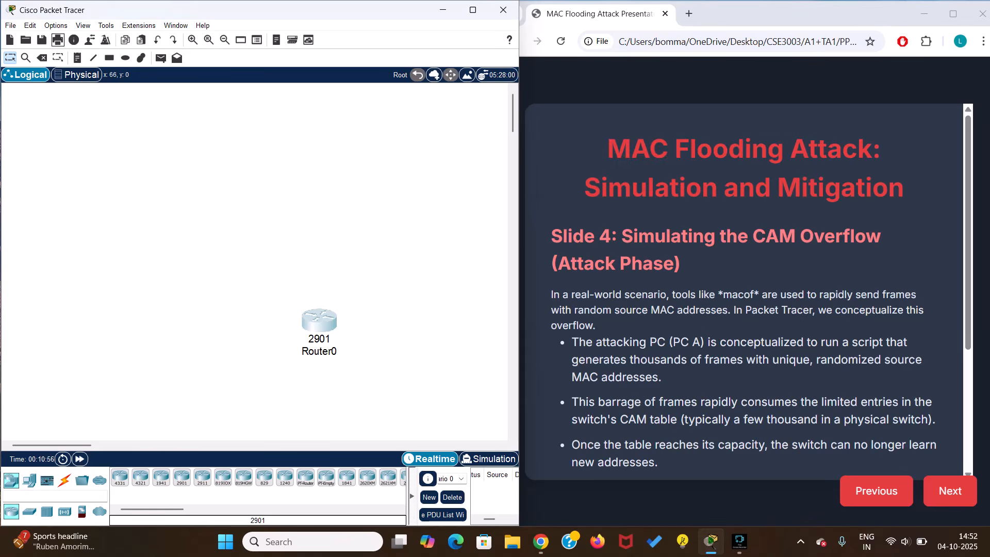
pyautogui.click(43, 58)
pyautogui.click(247, 286)
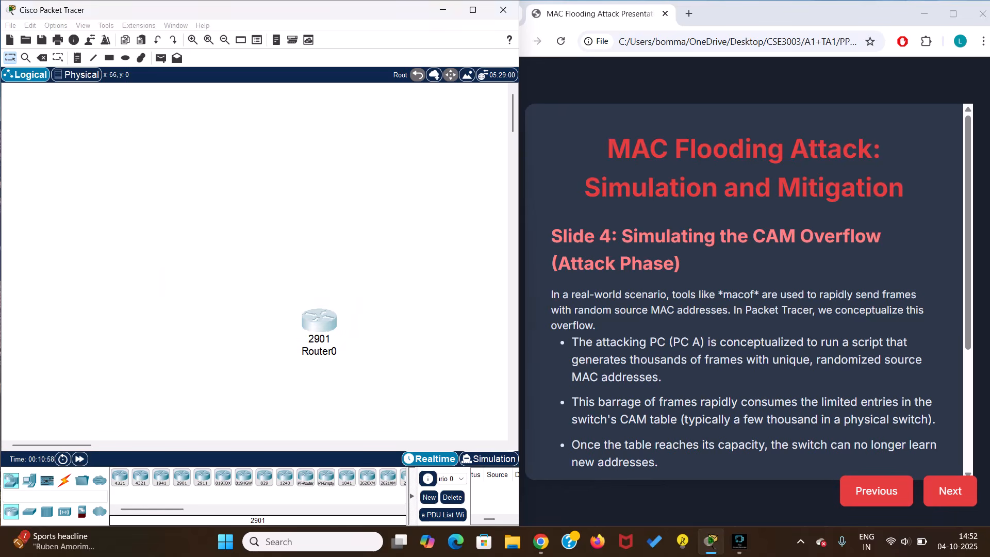
# Place a 2960 switch mid-workspace, a PC to its lower right, and a server above it.
pyautogui.click(29, 511)
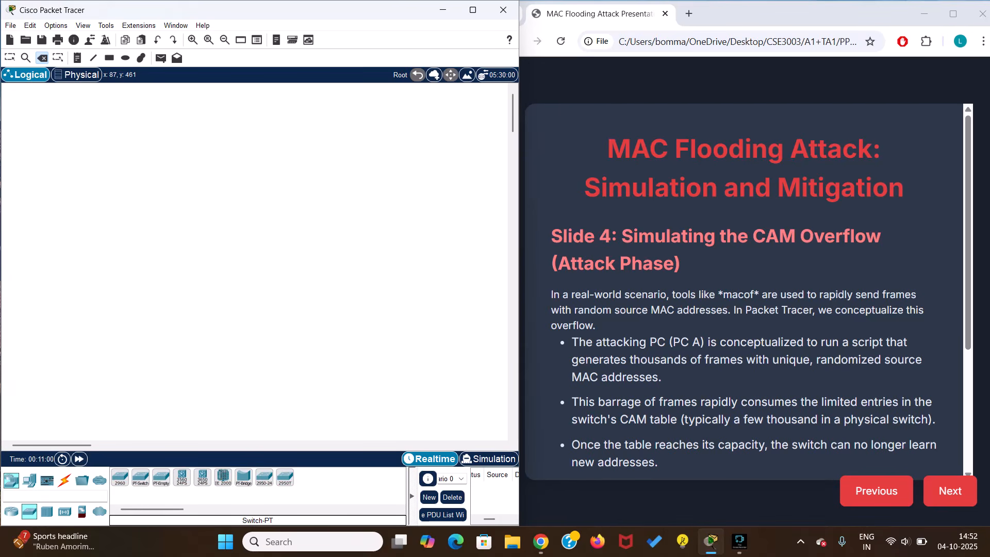
pyautogui.moveTo(120, 477); pyautogui.dragTo(191, 254)
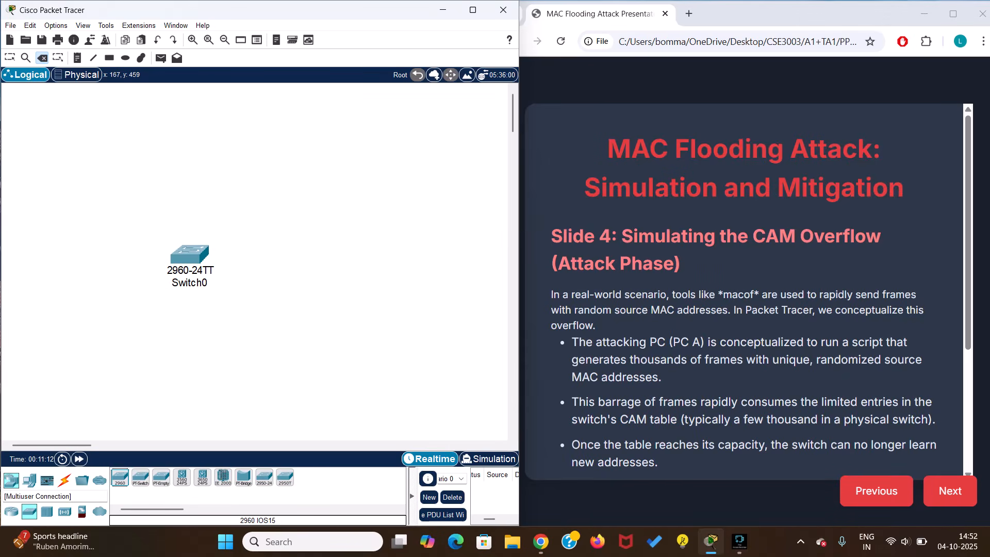
pyautogui.click(30, 480)
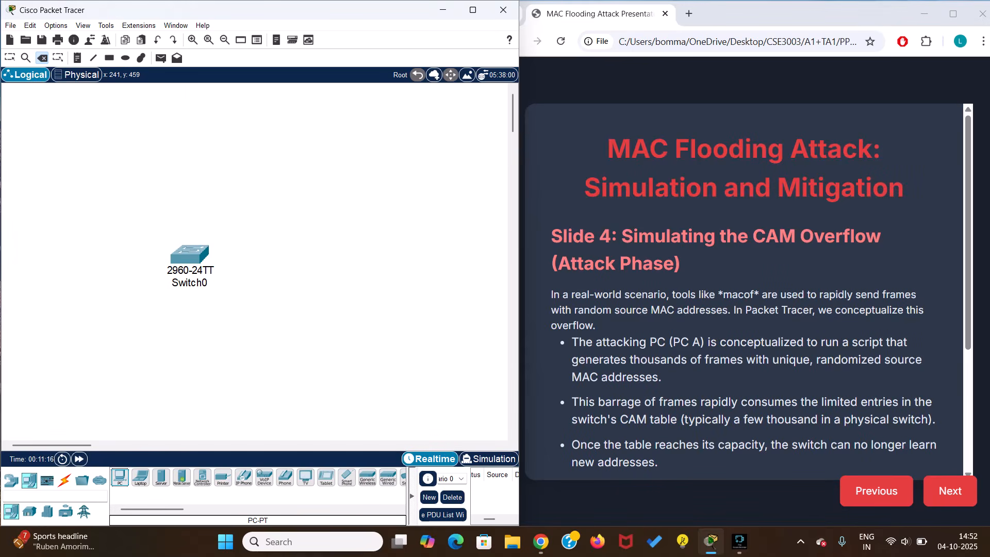
pyautogui.moveTo(120, 477); pyautogui.dragTo(241, 346)
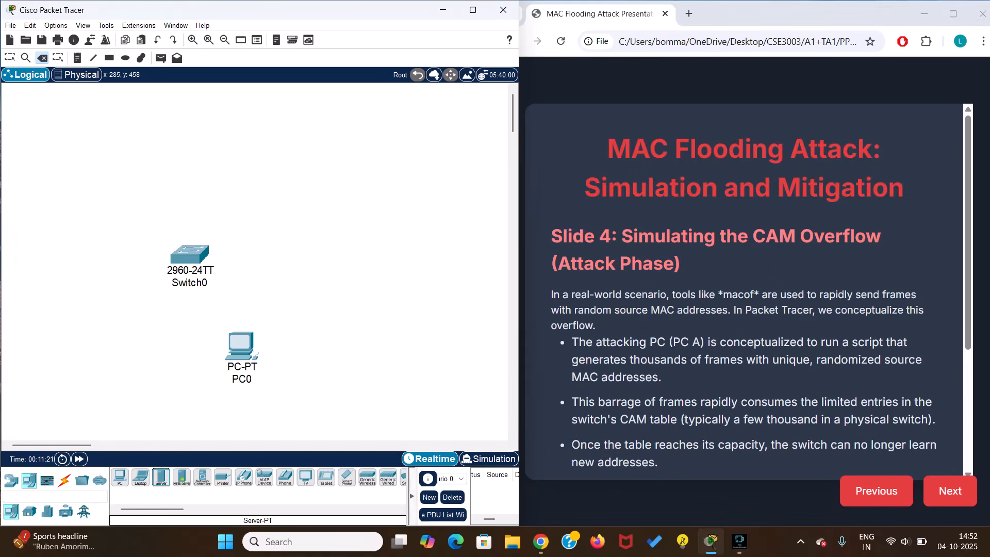
pyautogui.moveTo(161, 476); pyautogui.dragTo(196, 140)
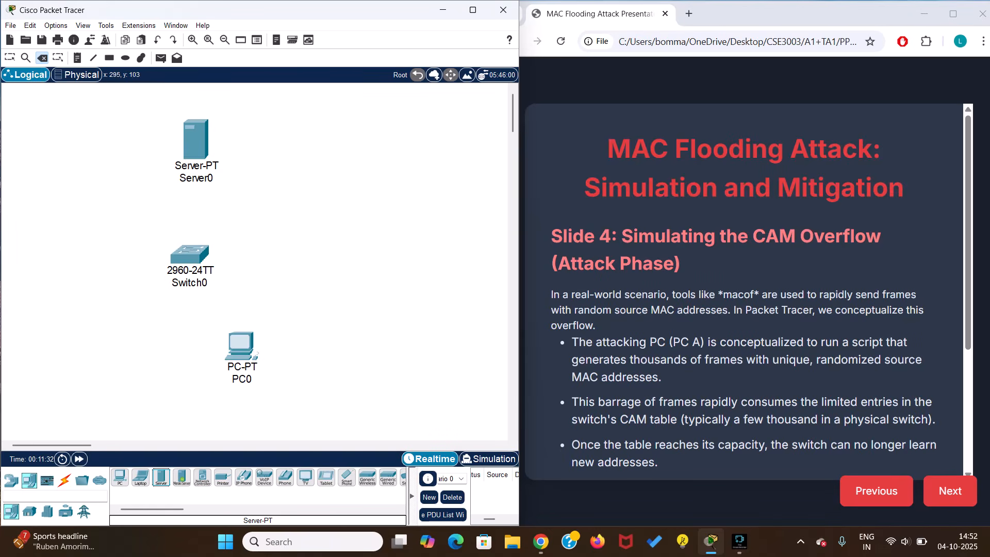
pyautogui.moveTo(196, 138)
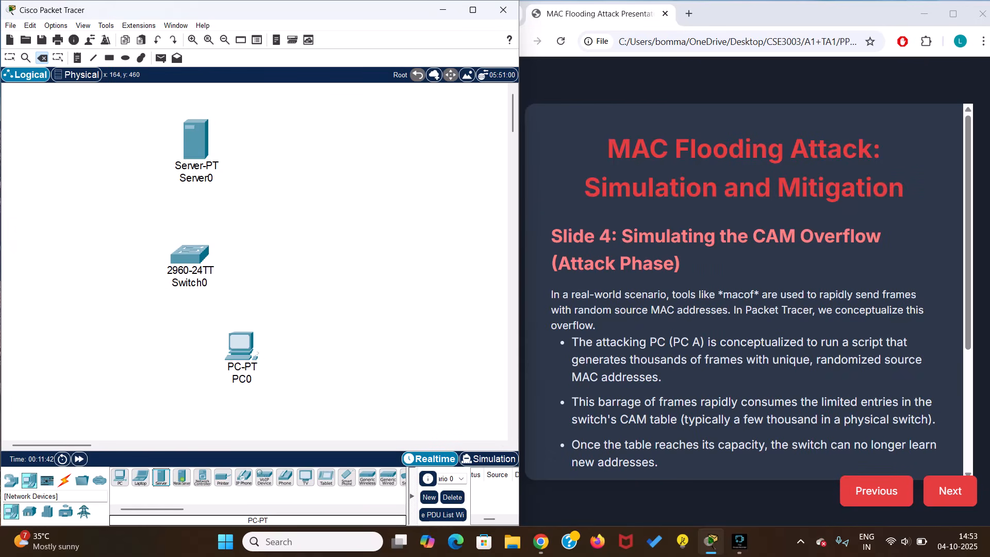
# Add a 2901 router to the lower left of the switch, level with the PC.
pyautogui.click(11, 480)
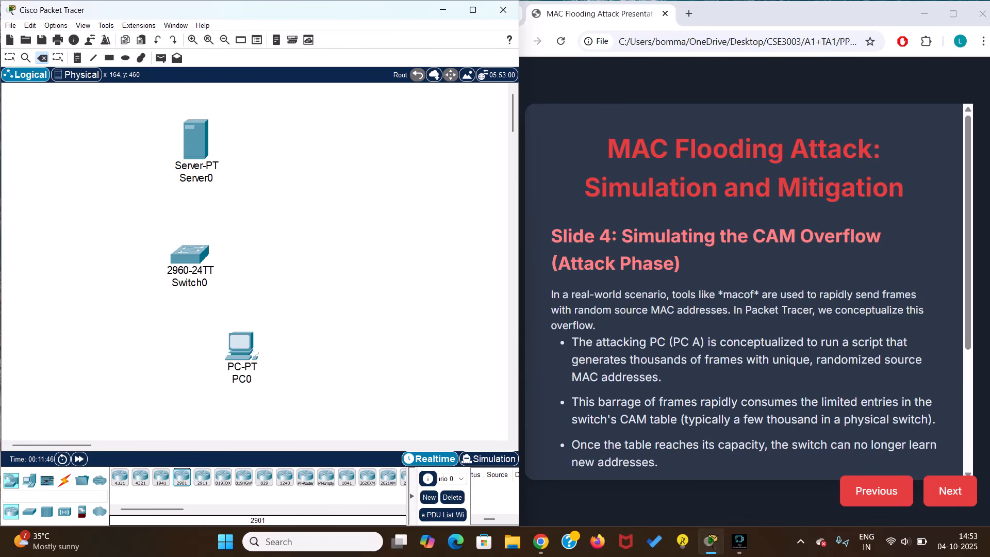
pyautogui.moveTo(181, 477); pyautogui.dragTo(115, 354)
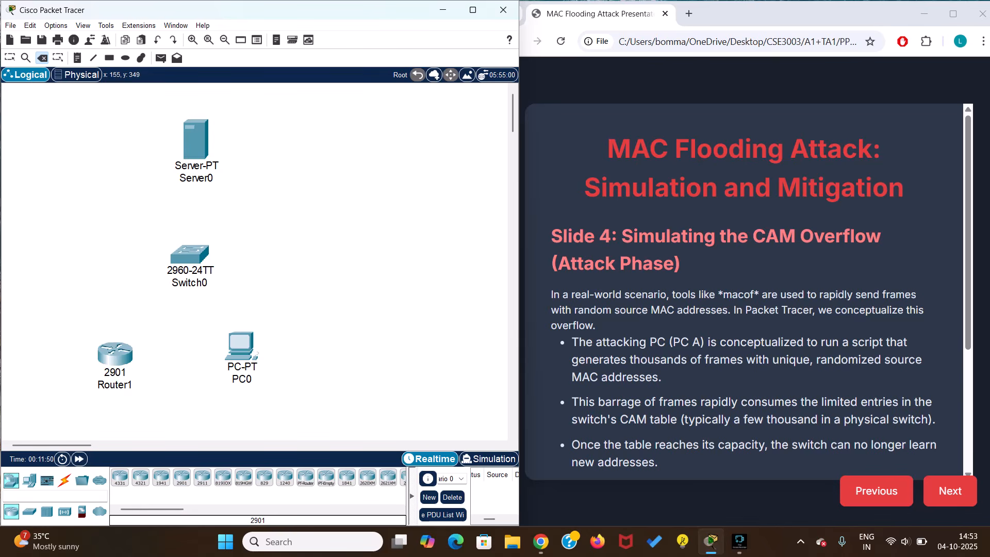
pyautogui.click(115, 354)
pyautogui.click(299, 286)
# Connect the router's GigabitEthernet0/0 to the switch's FastEthernet0/1 with a copper straight-through cable.
pyautogui.click(64, 480)
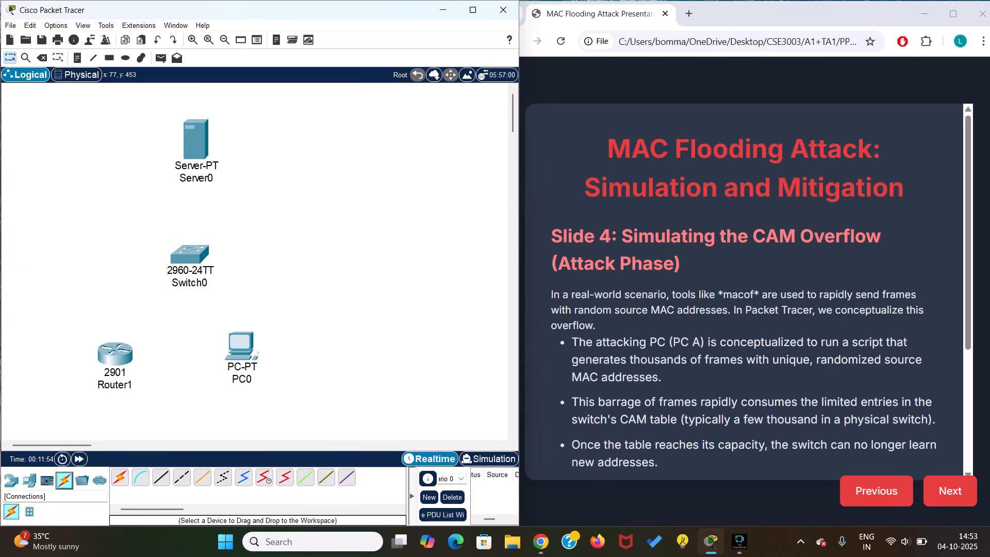
pyautogui.click(161, 476)
pyautogui.click(120, 355)
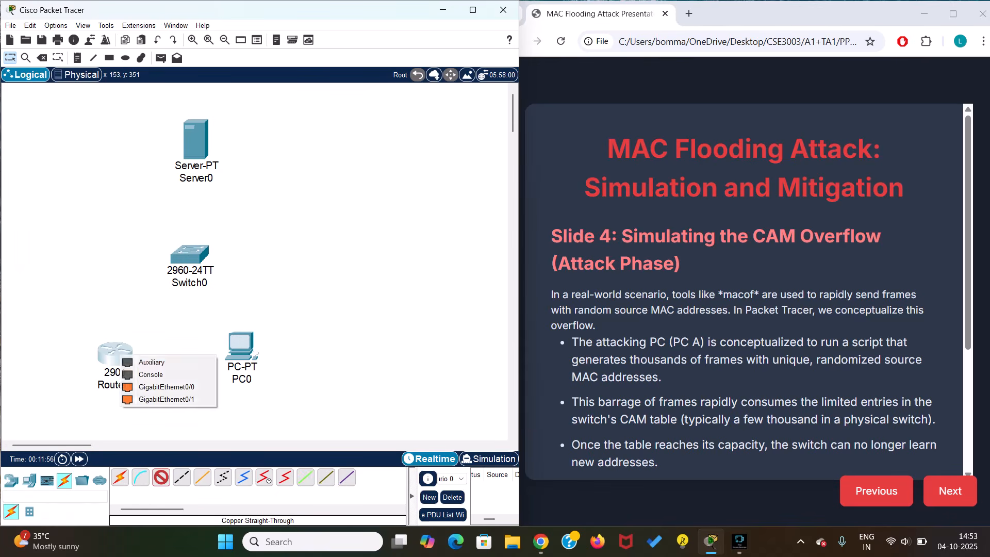
pyautogui.click(166, 387)
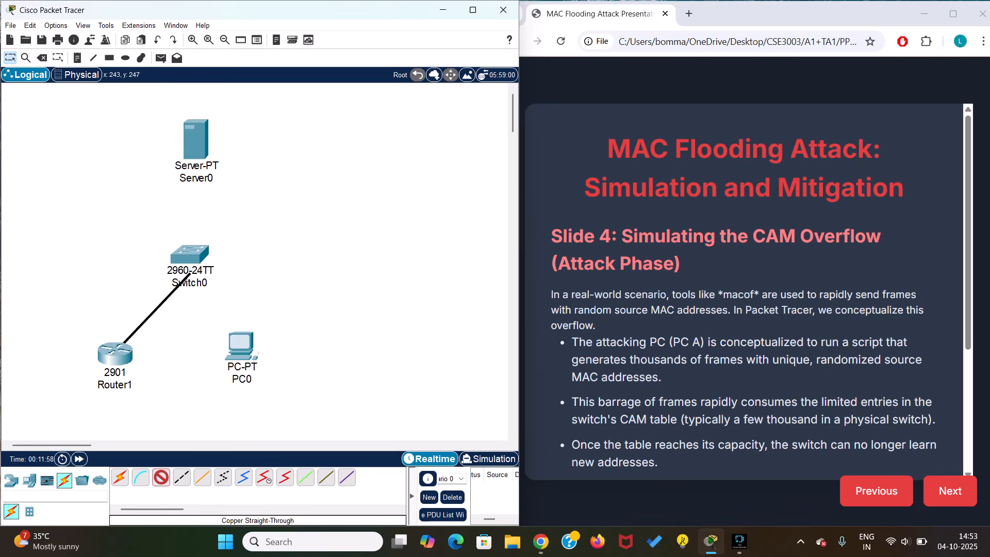
pyautogui.click(185, 263)
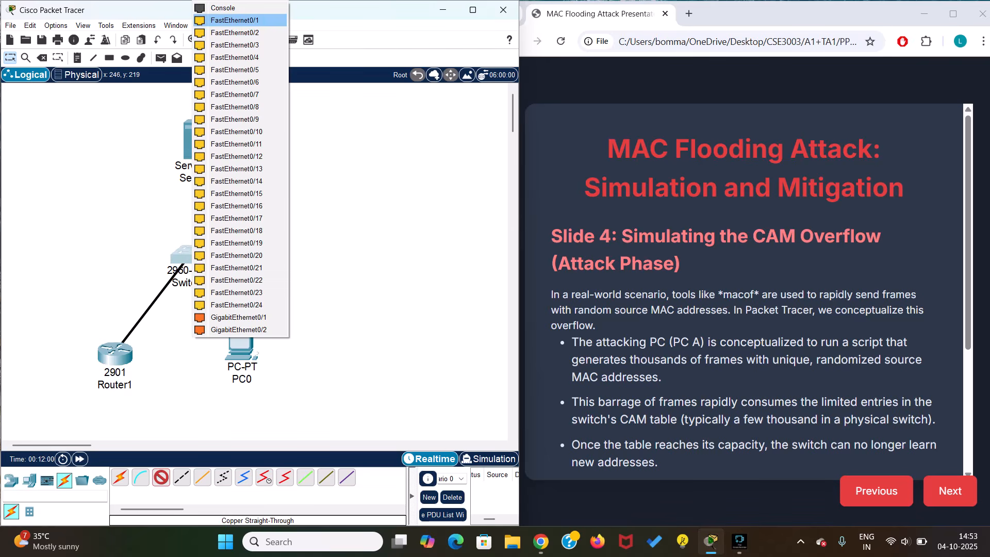
pyautogui.click(235, 20)
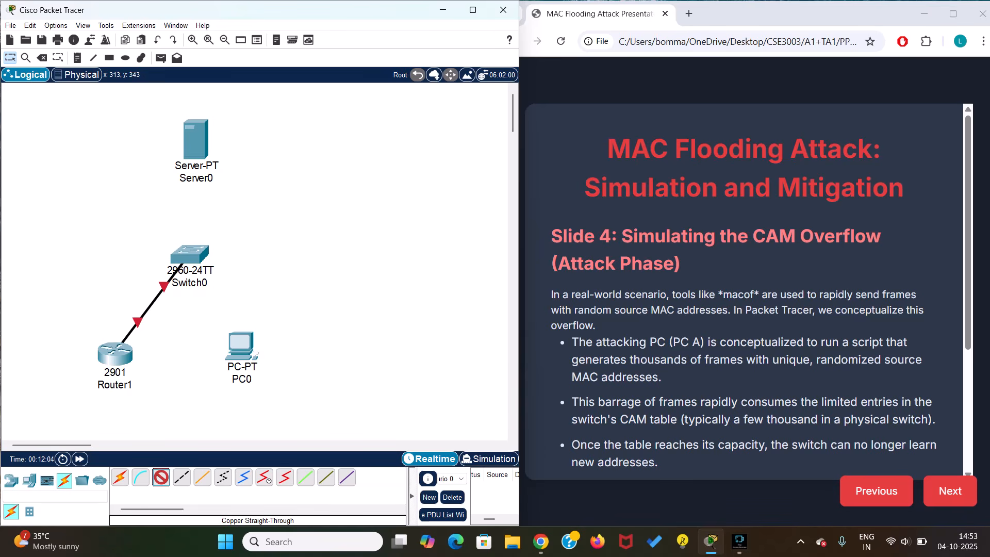
# Connect PC0 to the switch's FastEthernet0/2 with a copper straight-through cable.
pyautogui.click(242, 345)
pyautogui.click(268, 390)
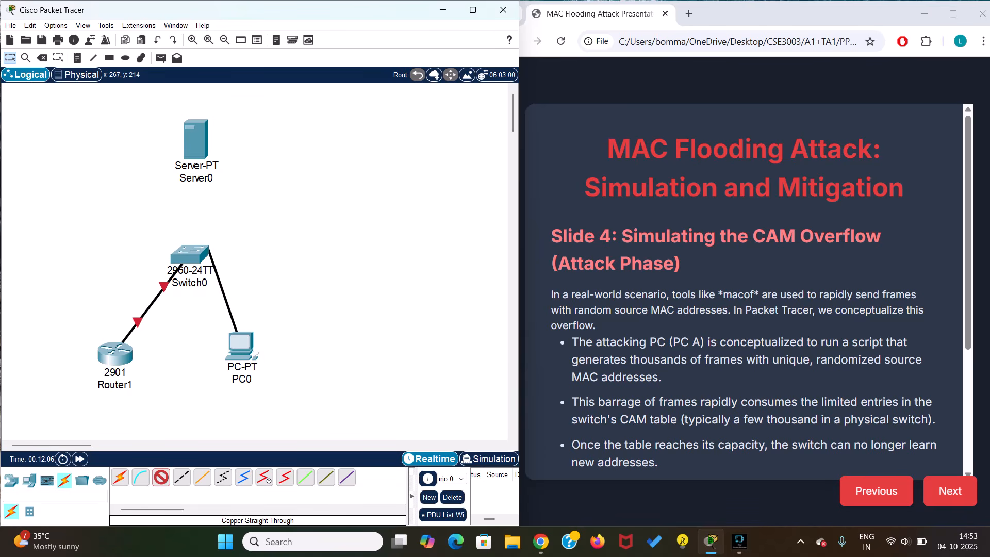
pyautogui.click(192, 253)
pyautogui.click(235, 20)
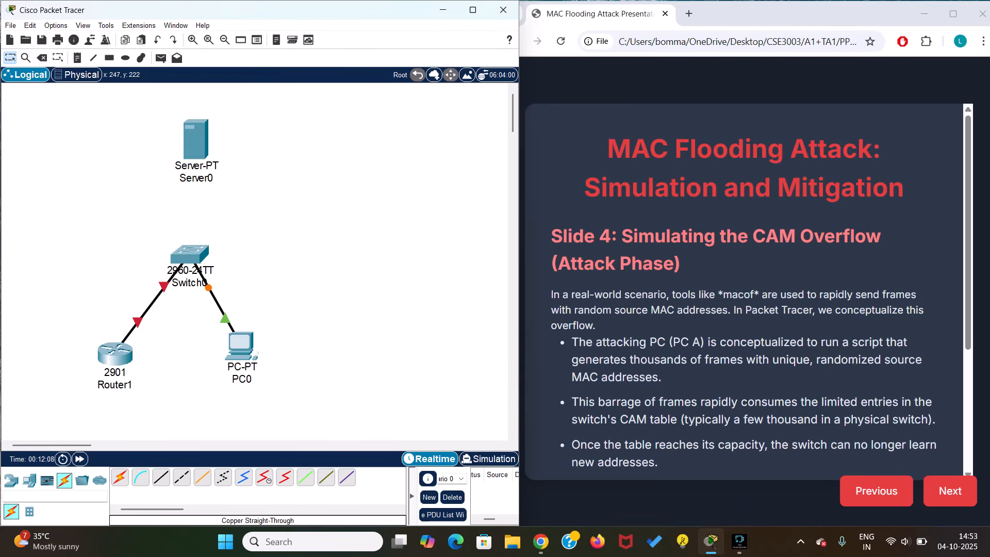
# Link the switch's FastEthernet0/3 to the server's FastEthernet0 with a copper straight-through cable.
pyautogui.click(161, 477)
pyautogui.click(191, 253)
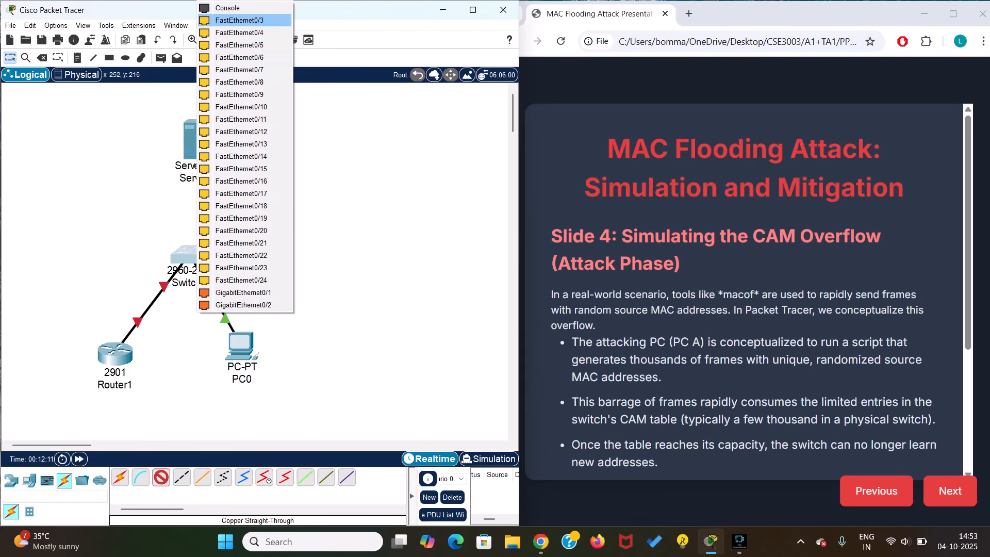
pyautogui.click(235, 20)
pyautogui.click(193, 164)
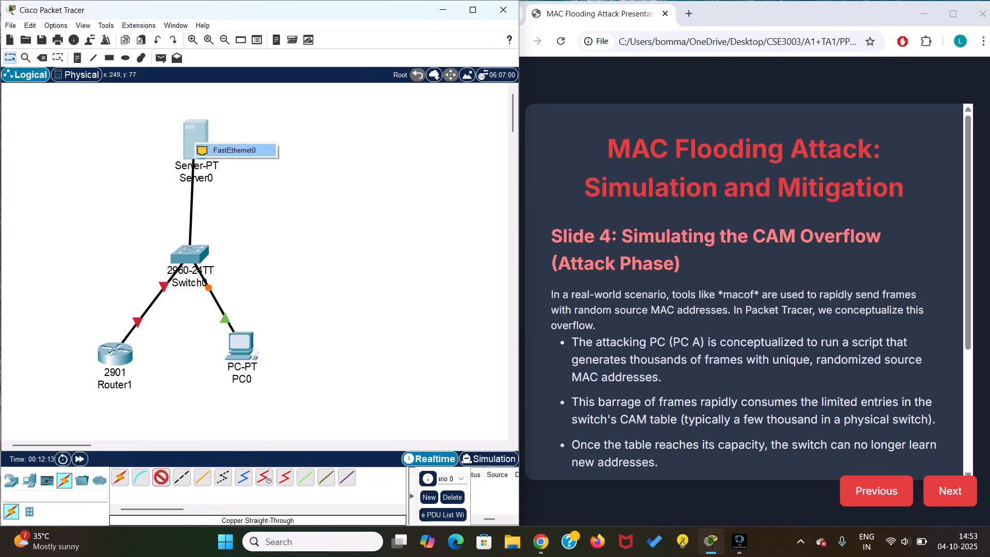
pyautogui.click(232, 150)
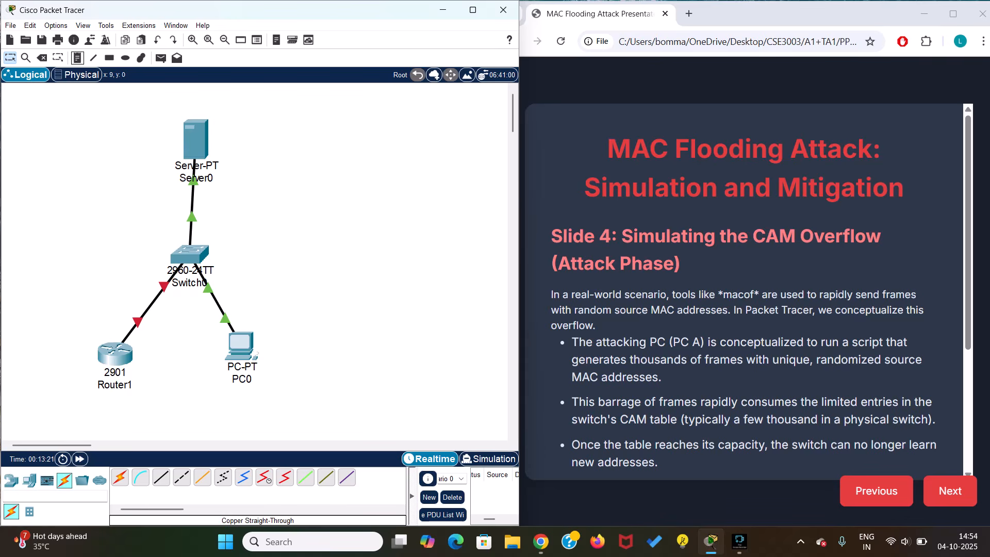
# Add a text note reading "Net: 192.168.10.0" to the upper-left area of the topology, beside the server.
pyautogui.click(78, 58)
pyautogui.click(7, 103)
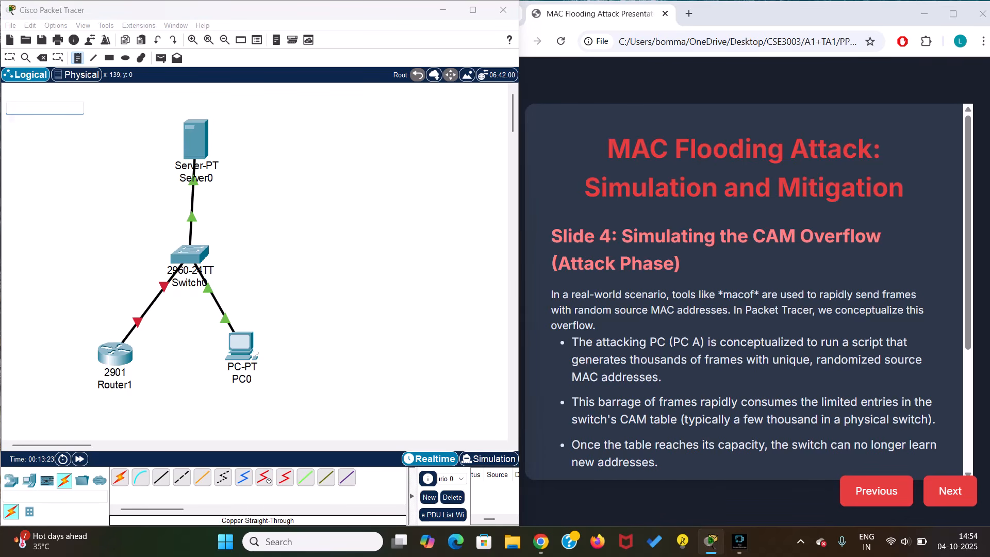
pyautogui.write('Net: 192.168.10.0')
pyautogui.click(292, 162)
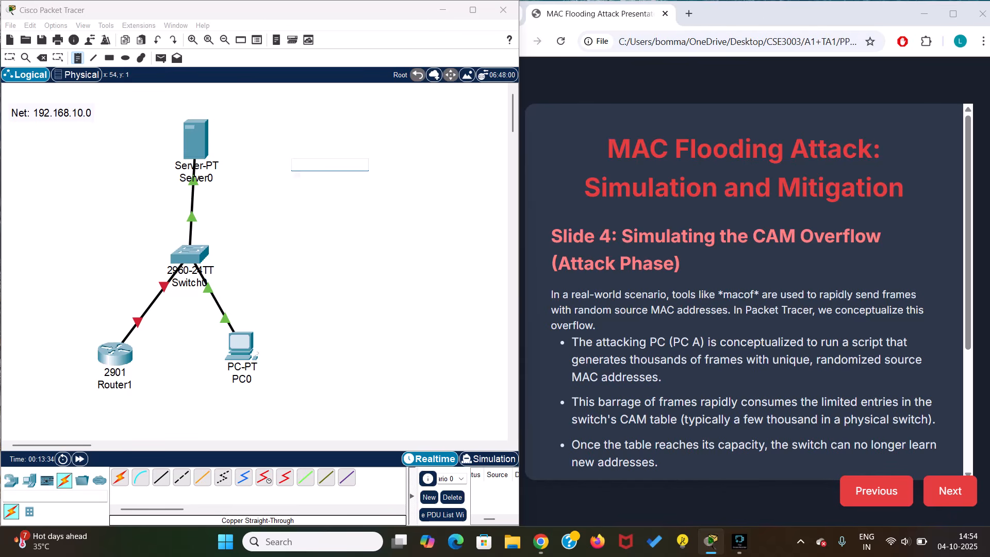
pyautogui.press('Escape')
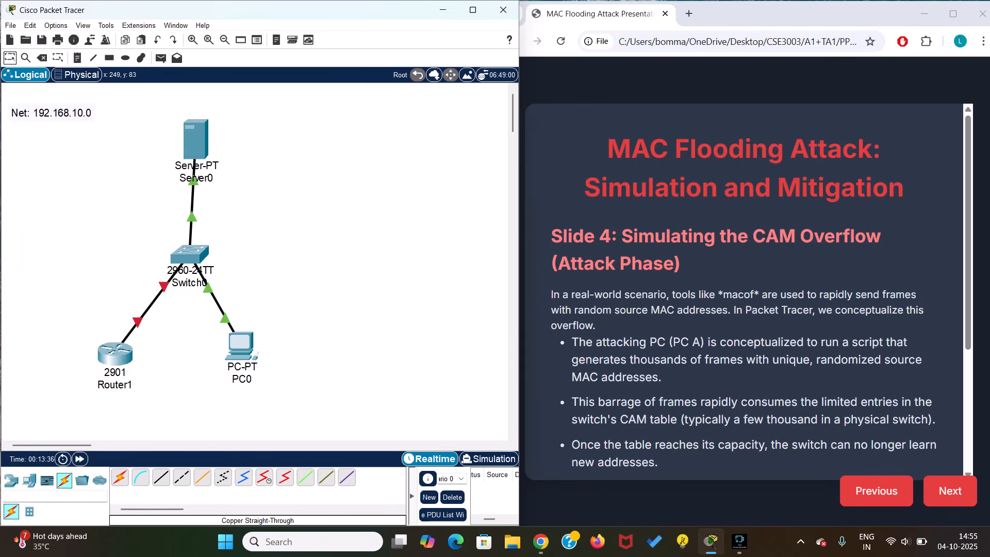
# Assign Server0 the static IPv4 address 192.168.10.1 with subnet mask 255.255.255.0.
pyautogui.moveTo(194, 147)
pyautogui.click(196, 139)
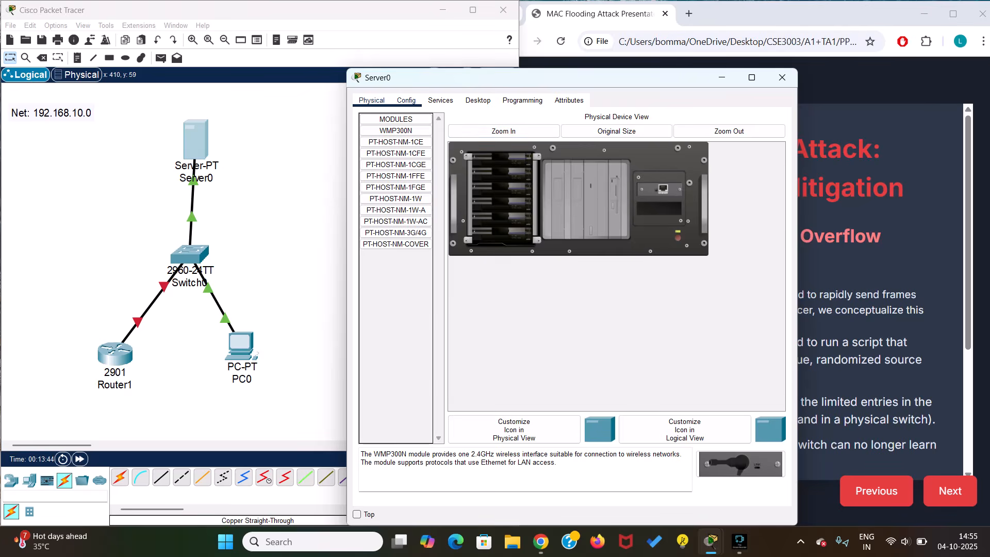
pyautogui.click(406, 100)
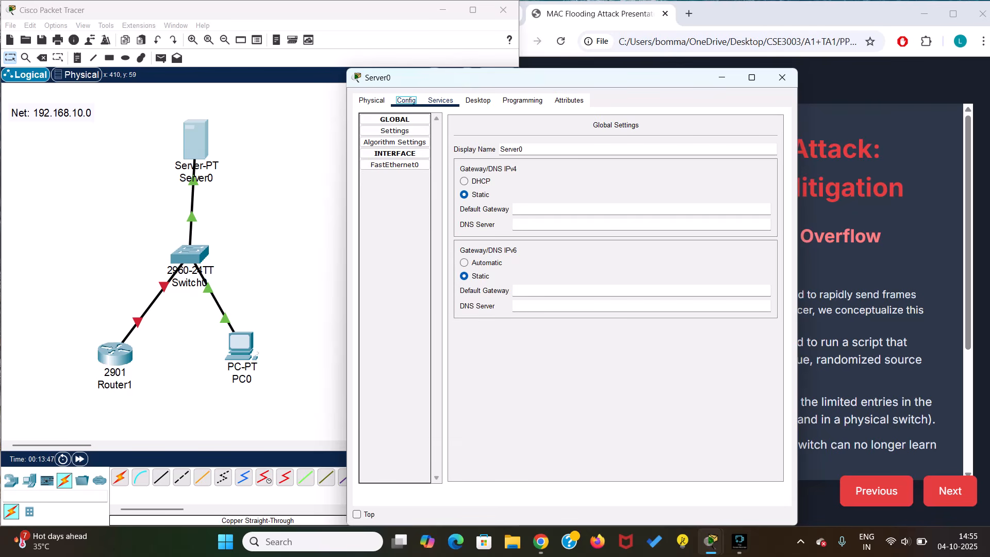
pyautogui.click(478, 100)
pyautogui.click(400, 135)
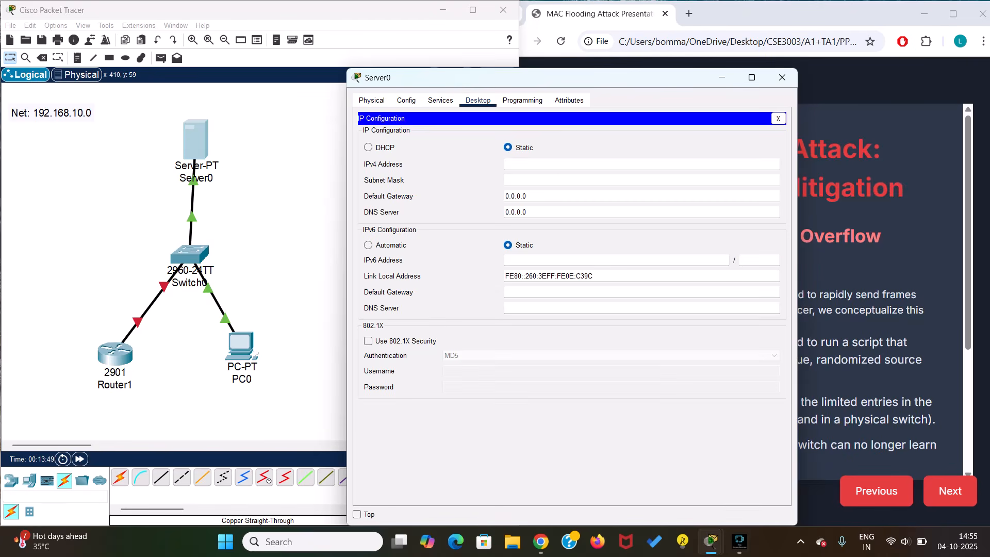
pyautogui.write('192.168.10.1')
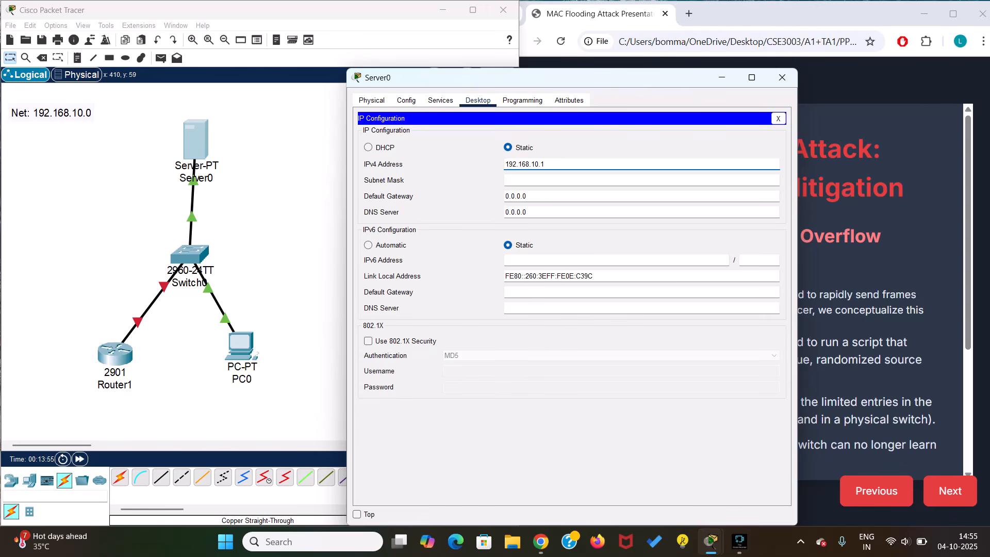
pyautogui.press('Tab')
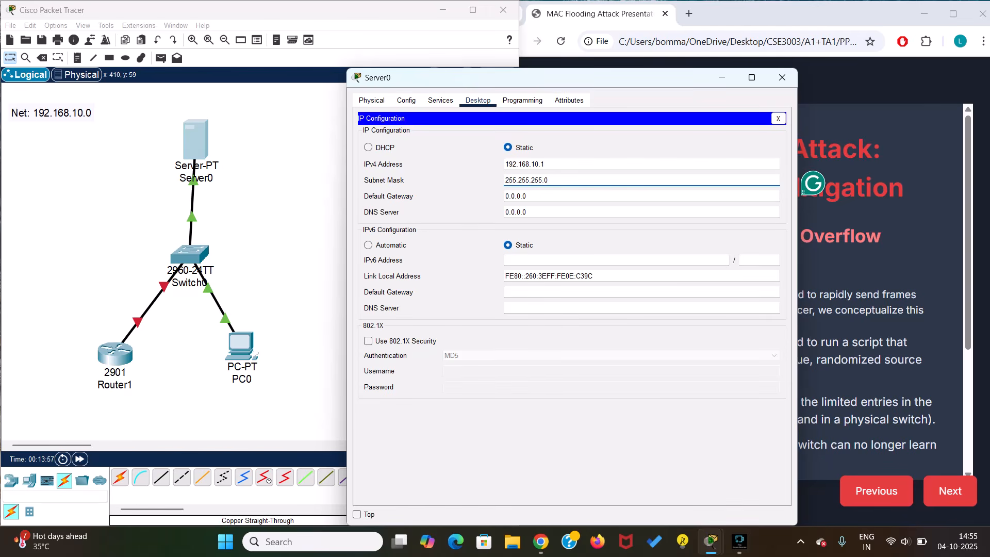
pyautogui.click(782, 77)
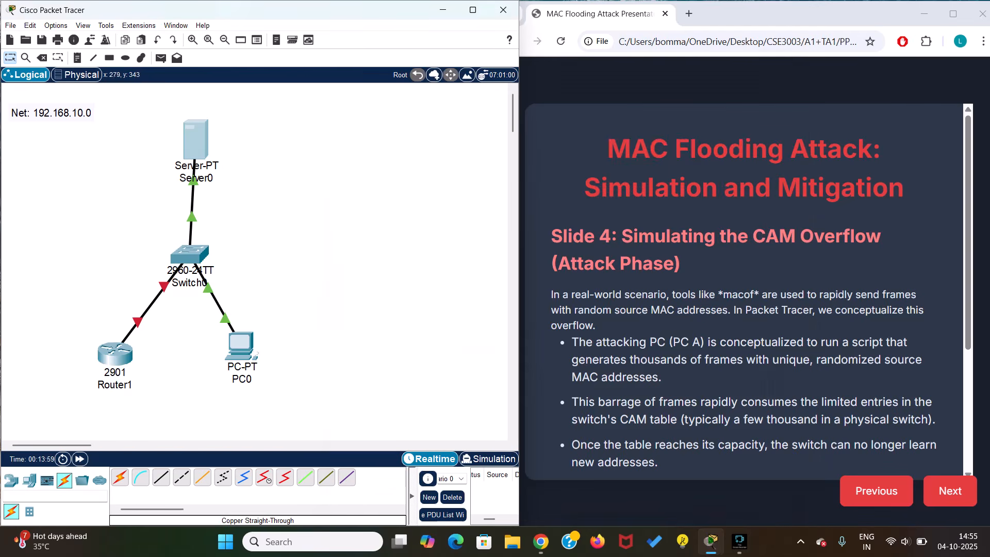
# Assign PC0 the static IPv4 address 192.168.10.2 with the automatically filled subnet mask, and close its configuration window.
pyautogui.click(241, 344)
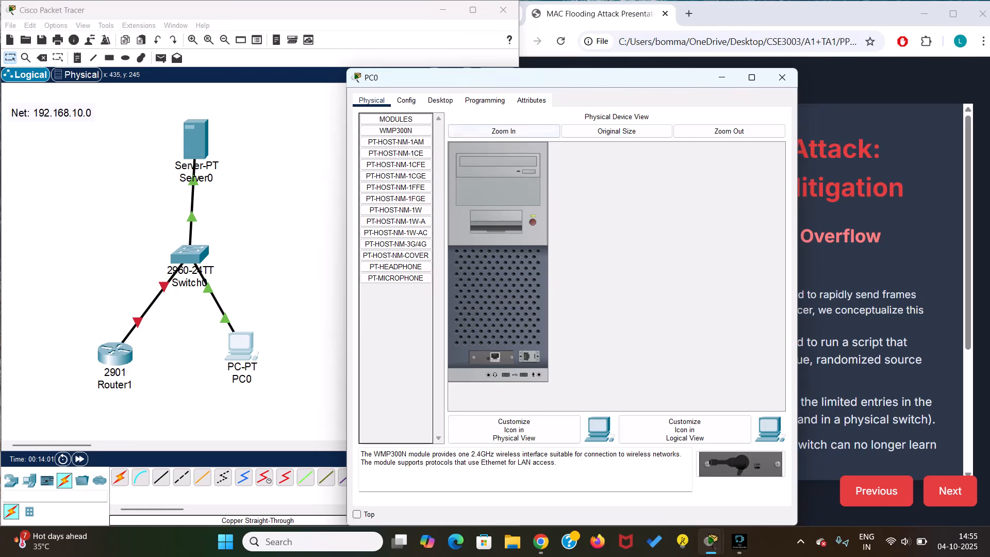
pyautogui.click(440, 100)
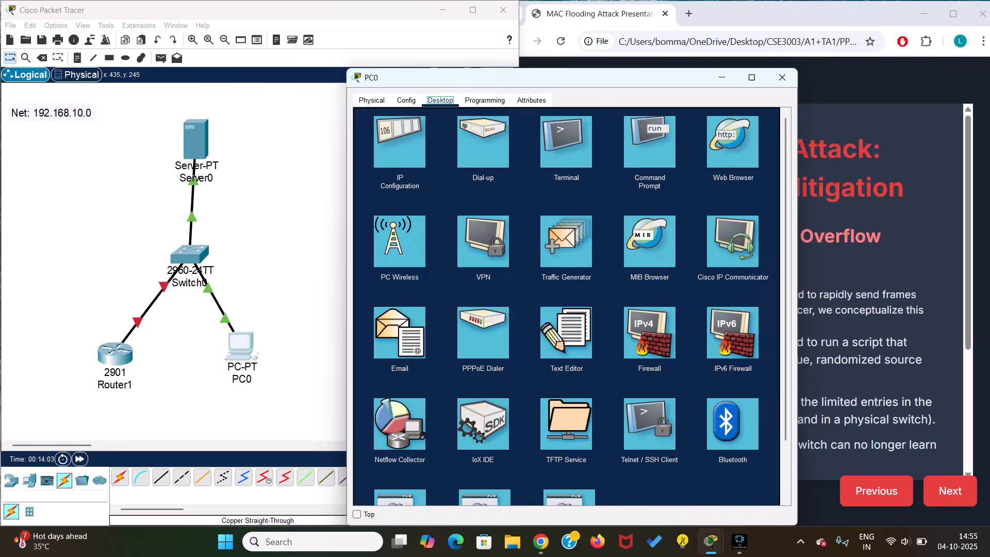
pyautogui.click(400, 138)
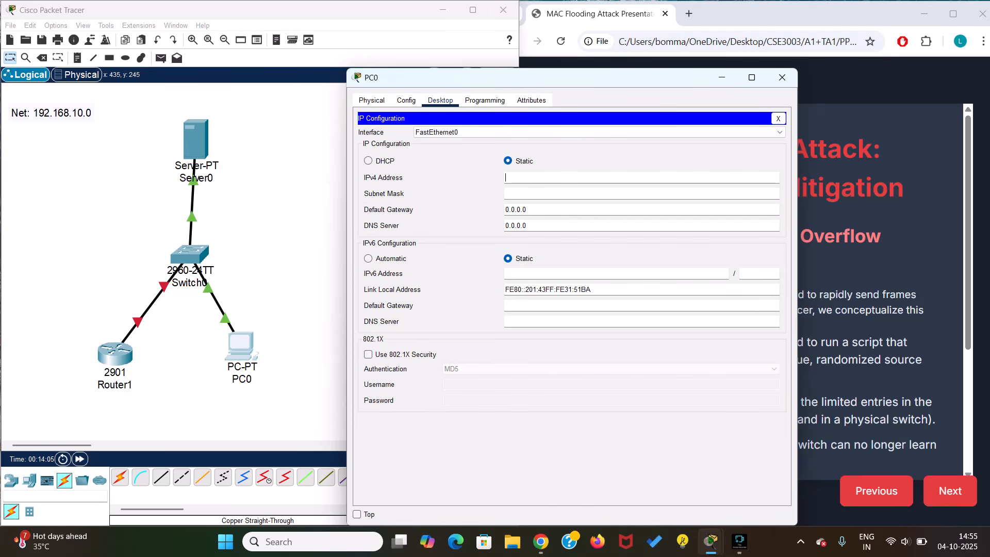
pyautogui.write('192.168.')
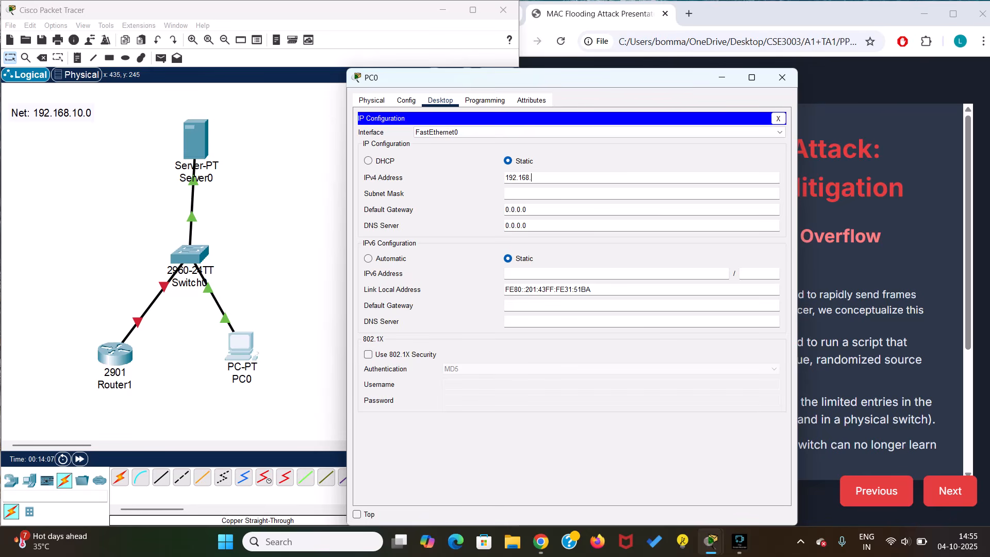
pyautogui.write('10.2')
pyautogui.click(642, 193)
pyautogui.click(782, 77)
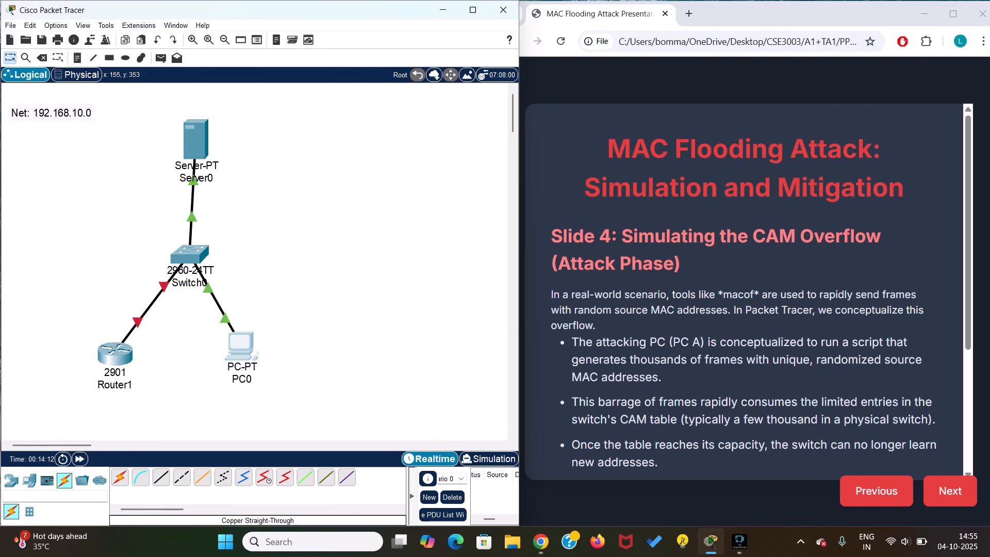
# On Router1's command line, decline the initial configuration dialog and enter privileged EXEC mode.
pyautogui.click(114, 354)
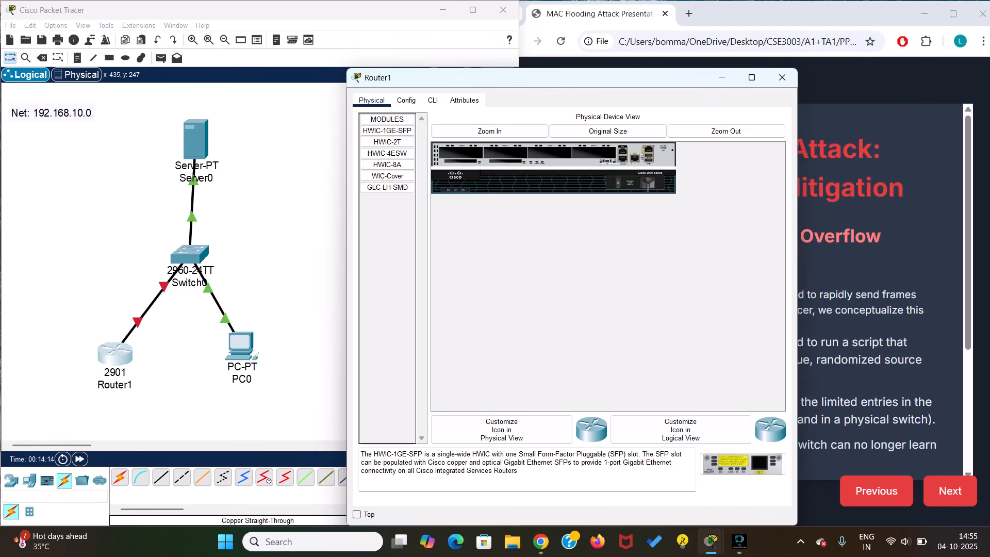
pyautogui.click(432, 100)
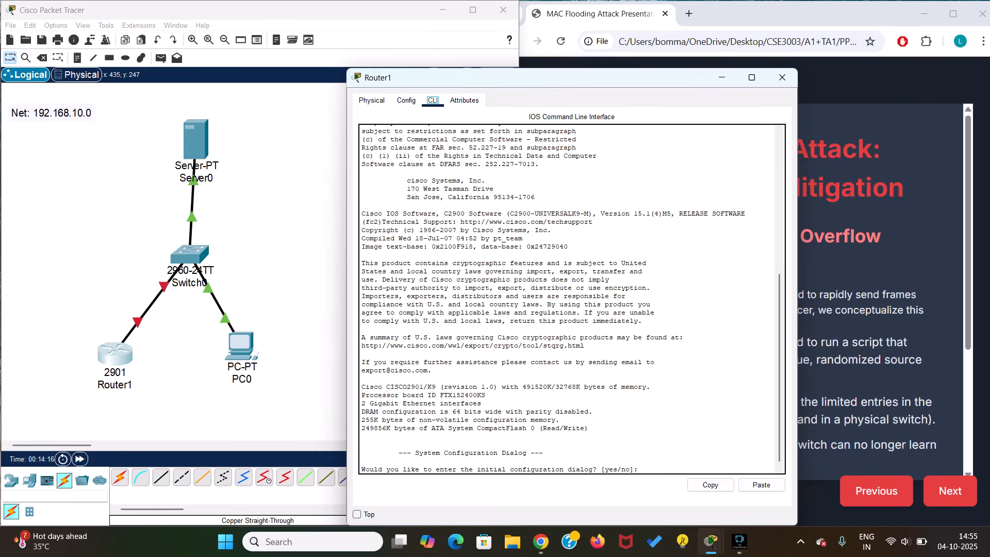
pyautogui.click(641, 469)
pyautogui.write('no')
pyautogui.press('Return')
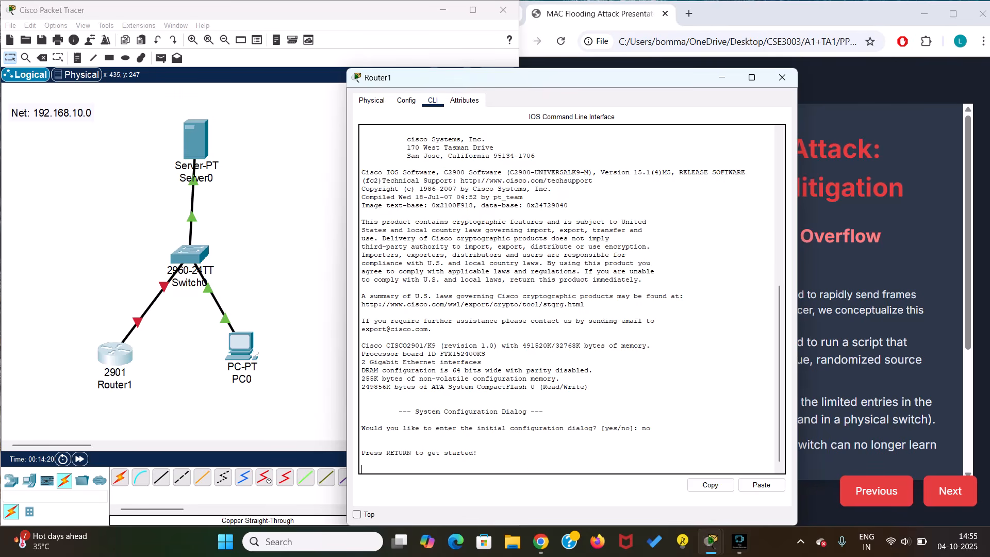
pyautogui.press('Return')
pyautogui.write('en')
pyautogui.press('Return')
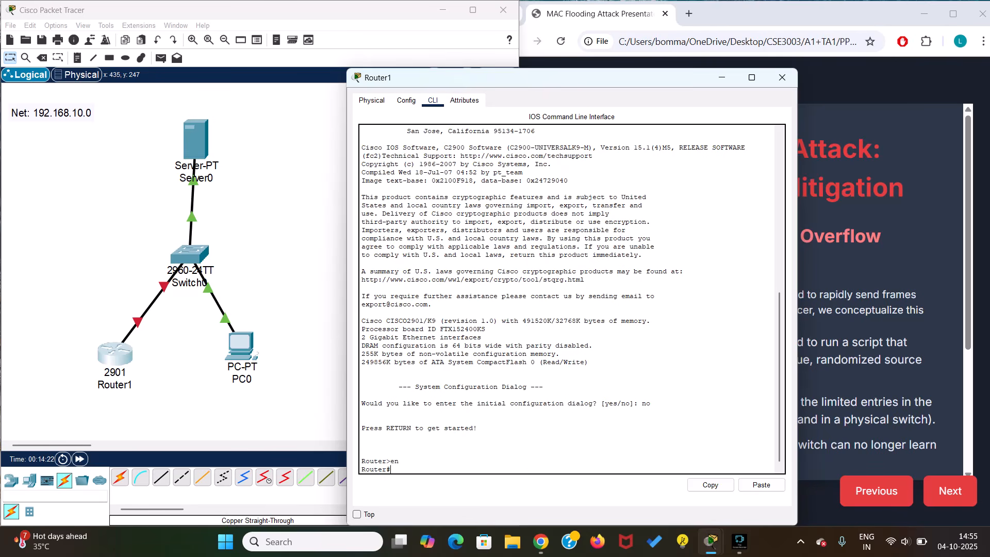
# Enter global configuration mode on Router1 and open the configuration of interface GigabitEthernet 0/0.
pyautogui.write('conf')
pyautogui.press('Tab')
pyautogui.write('t')
pyautogui.press('Tab')
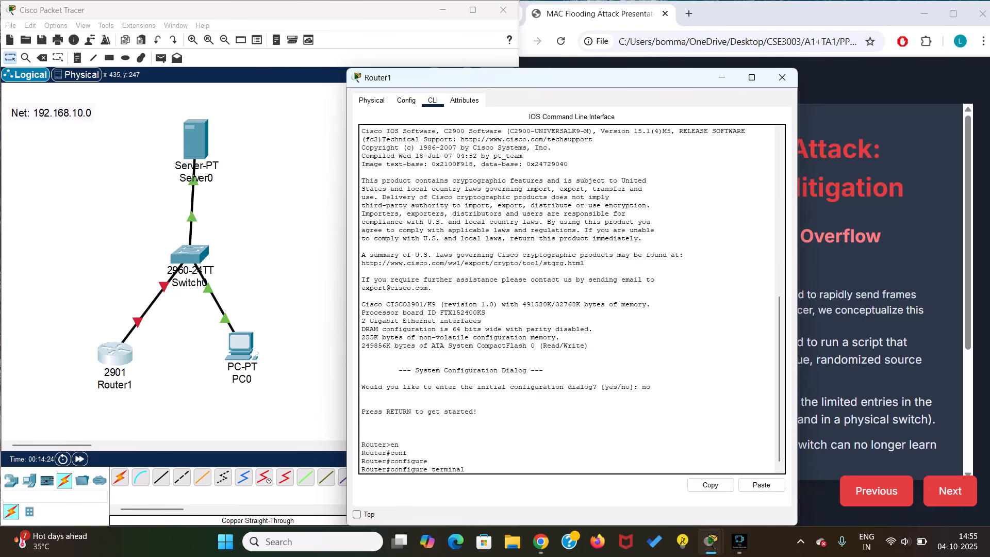
pyautogui.press('Return')
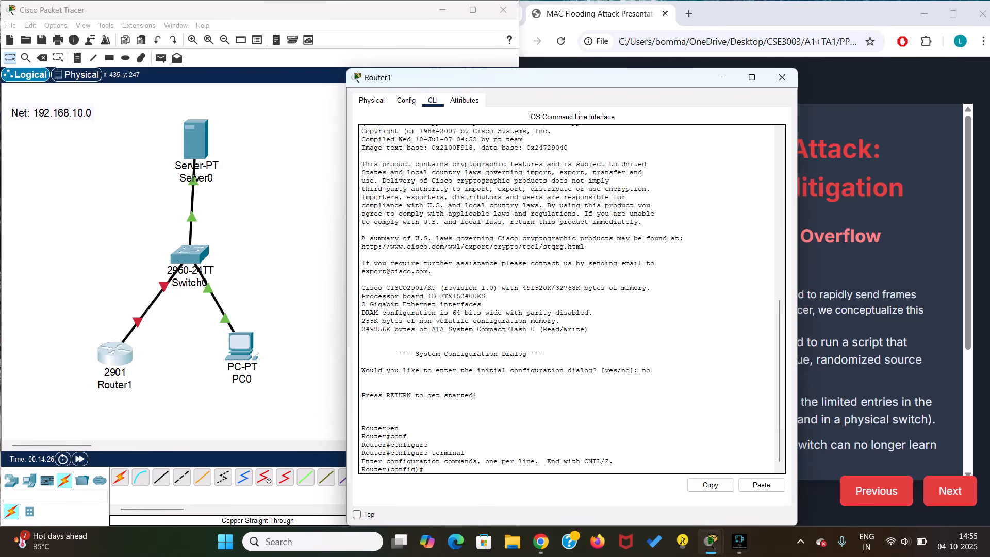
pyautogui.write('inter')
pyautogui.press('Tab')
pyautogui.write('g')
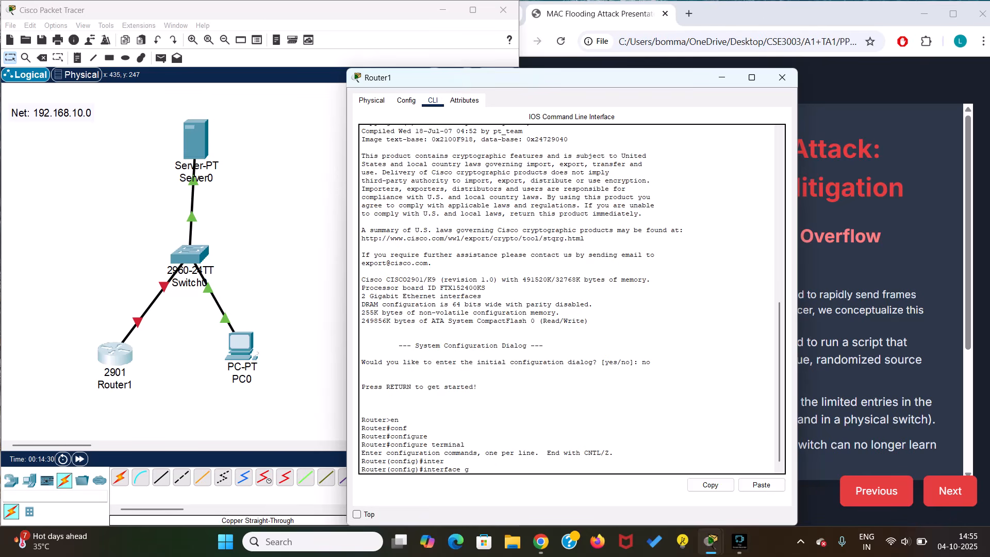
pyautogui.press('Tab')
pyautogui.write('0/0')
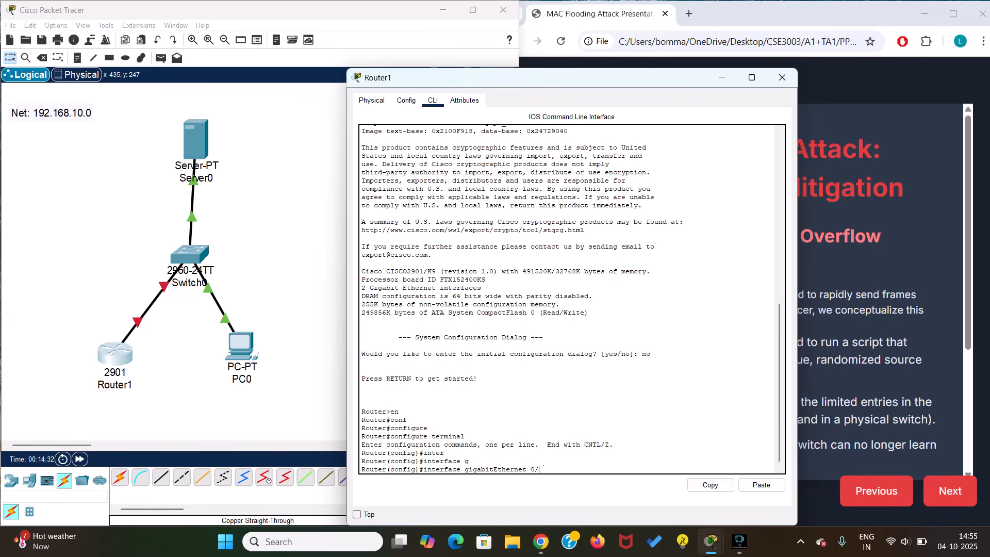
pyautogui.press('Return')
# Assign the router interface the IP address 192.168.10.3 with mask 255.255.255.0 and enable it with no shut.
pyautogui.write('ip ad')
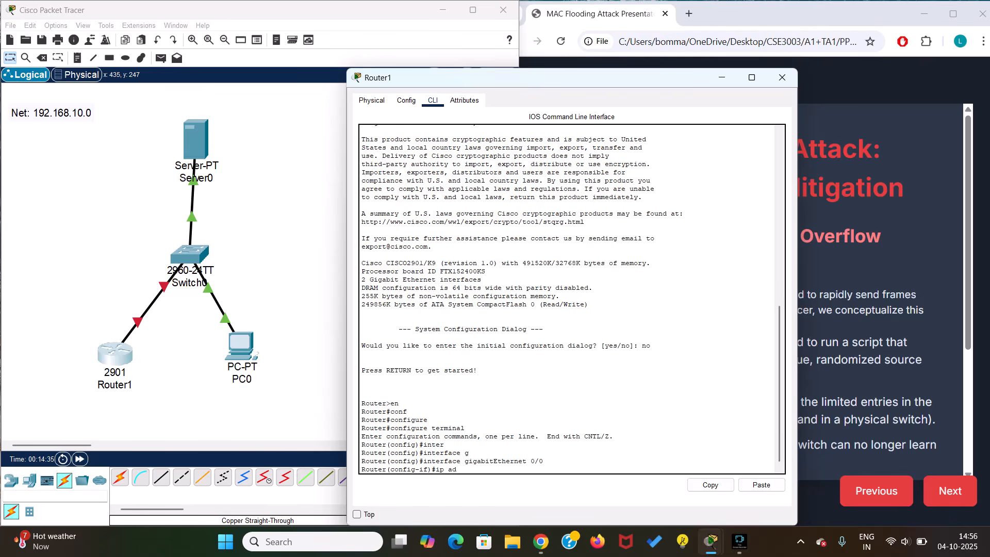
pyautogui.write('dress 192.168.10.3 255.255.255.0')
pyautogui.press('Return')
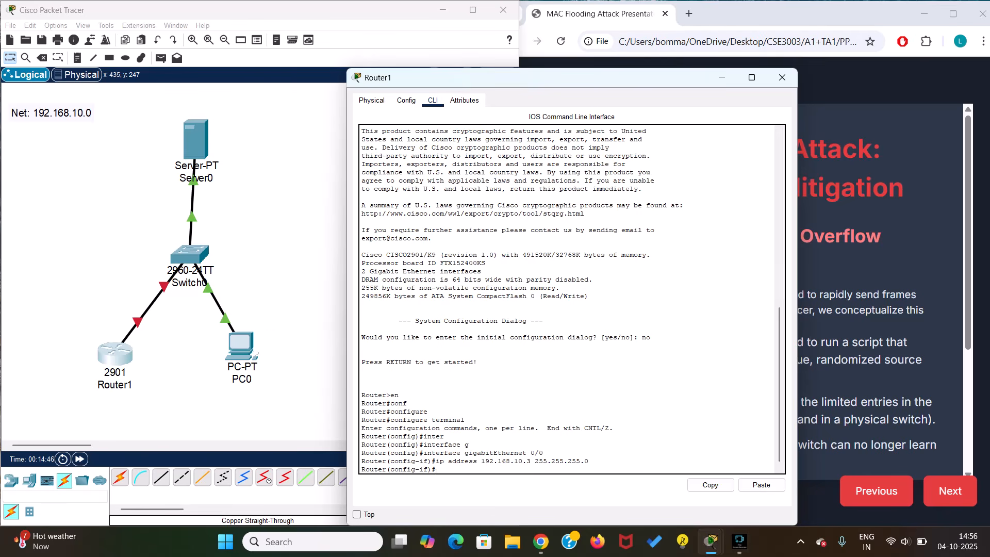
pyautogui.write('no shut')
pyautogui.press('Return')
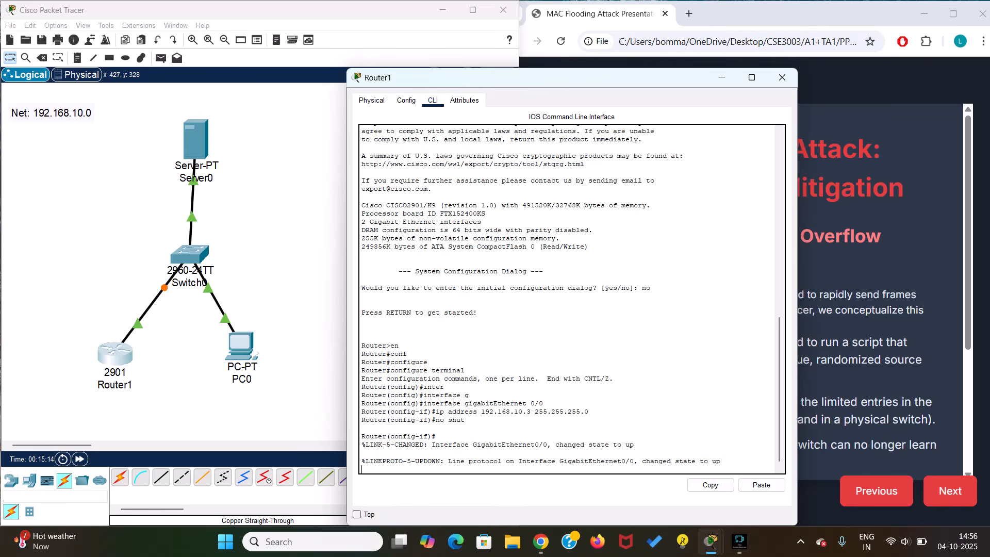
pyautogui.press('Return')
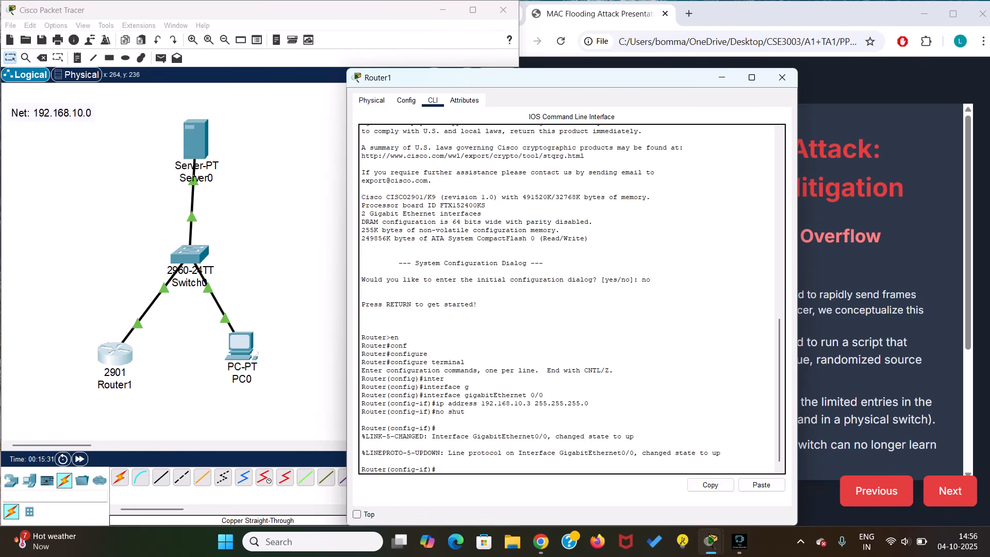
# Enter privileged mode on Switch0 and inspect its MAC table with sh mac address-table.
pyautogui.click(189, 254)
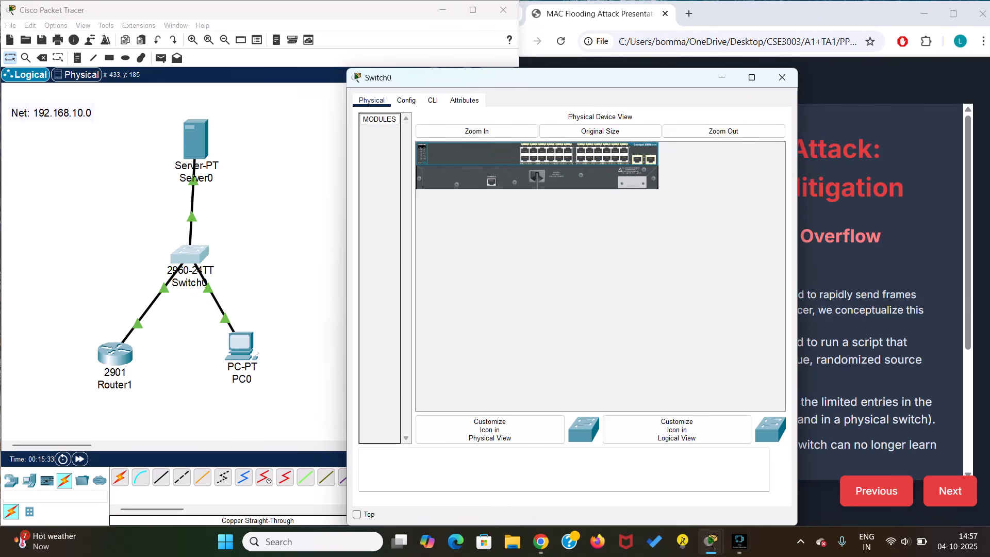
pyautogui.click(432, 100)
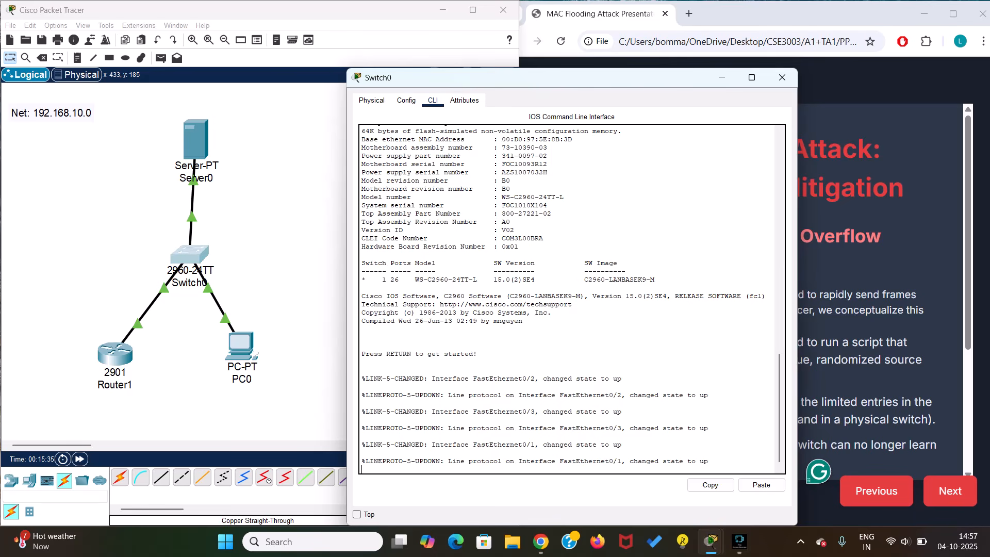
pyautogui.press('Return')
pyautogui.press('Return')
pyautogui.write('en')
pyautogui.press('Return')
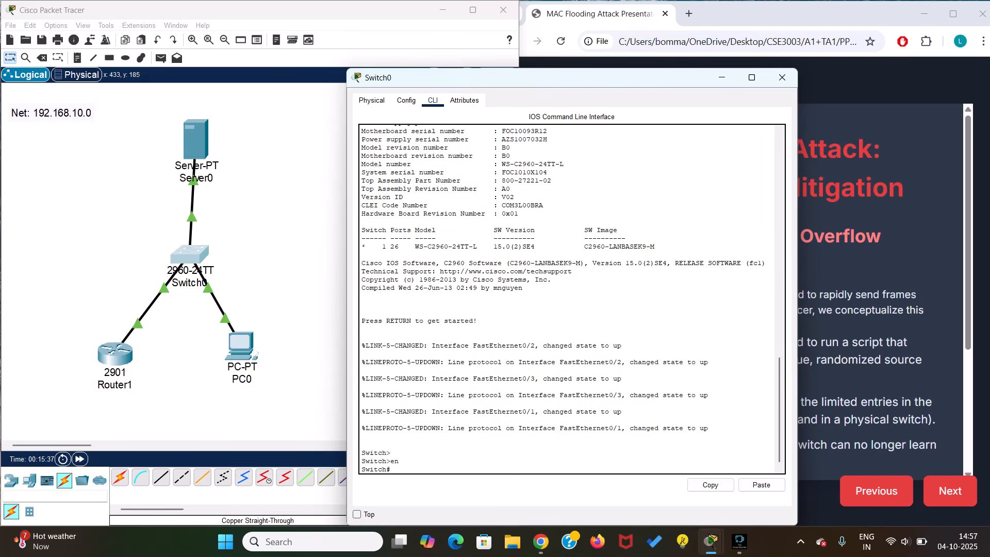
pyautogui.write('mac')
pyautogui.press('Tab')
pyautogui.press('Return')
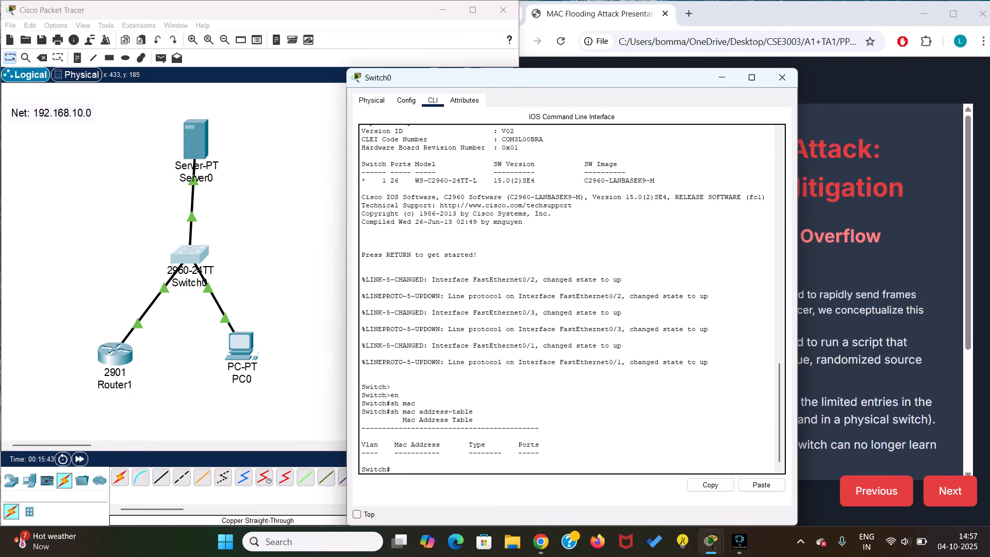
pyautogui.moveTo(540, 453); pyautogui.dragTo(361, 444)
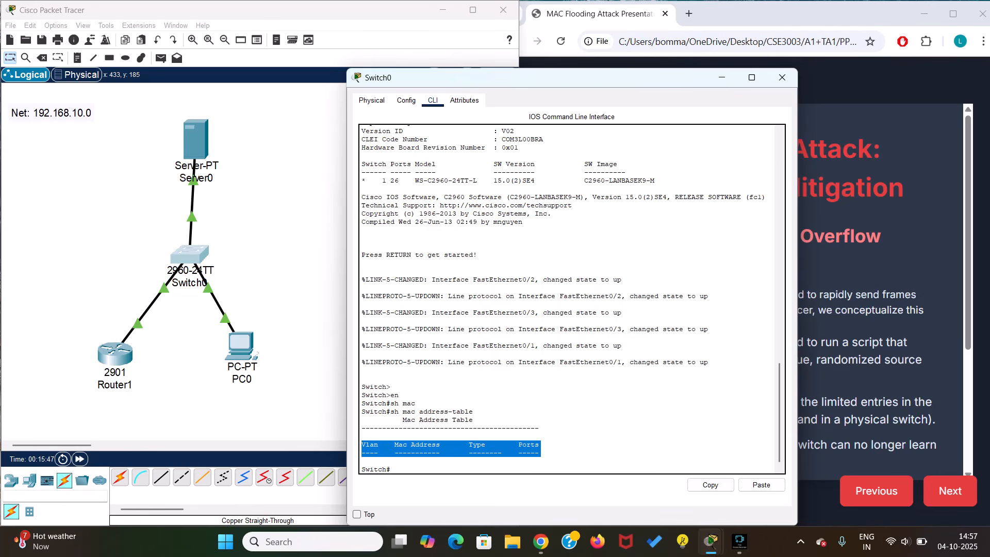
pyautogui.click(419, 403)
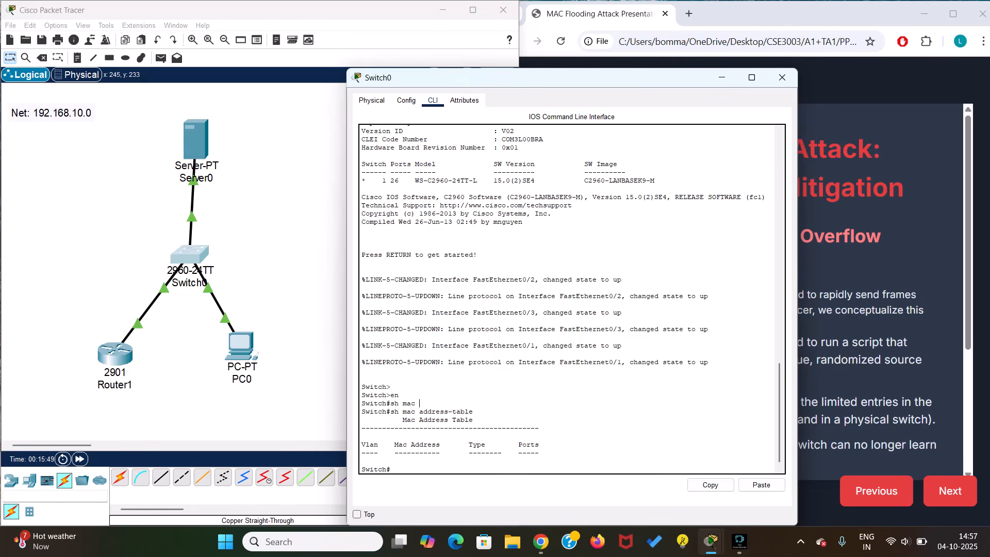
# Leave configuration mode on Router1, ping the server at 192.168.10.1 and highlight the ping's success-rate line.
pyautogui.click(114, 354)
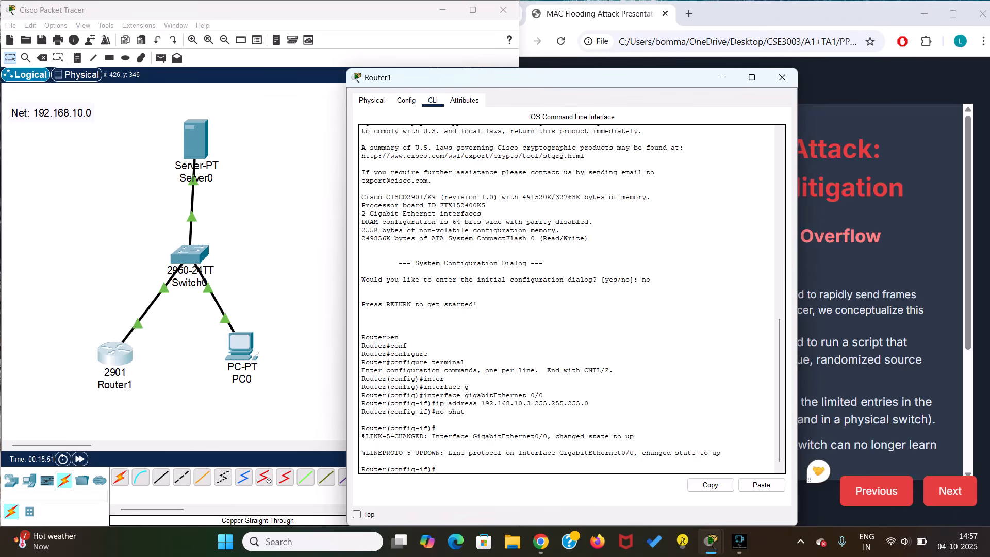
pyautogui.press('Return')
pyautogui.hotkey('ctrl', 'z')
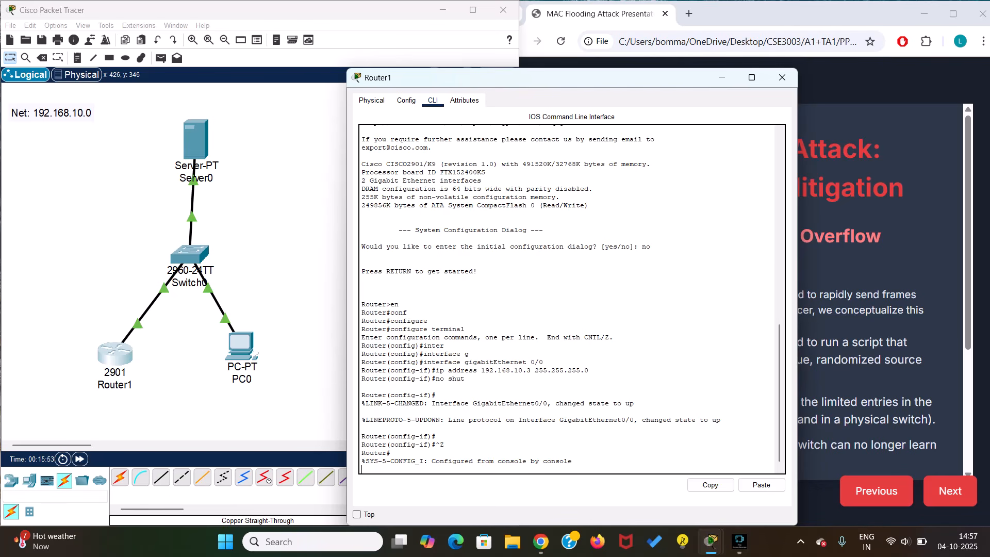
pyautogui.write('ping')
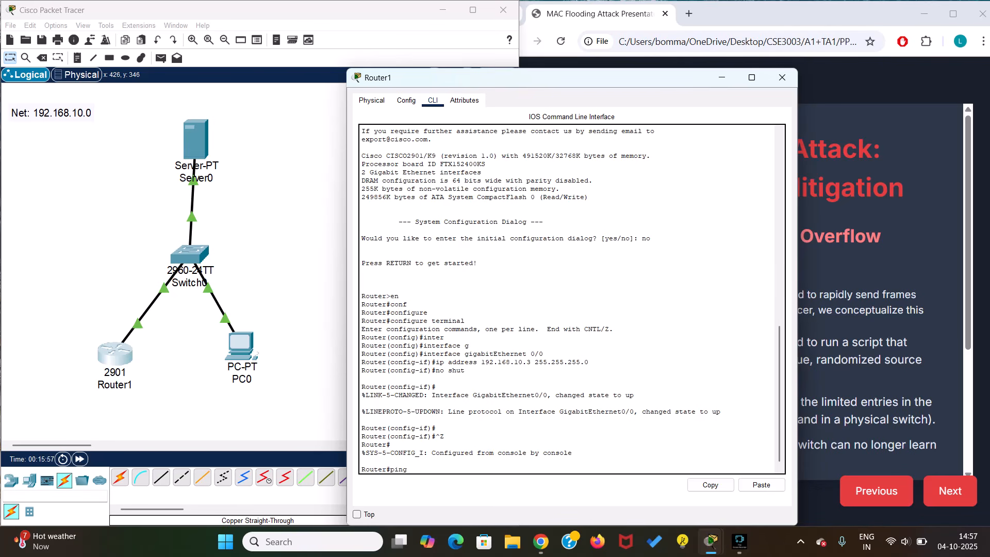
pyautogui.write(' 192.168.10.1')
pyautogui.press('Return')
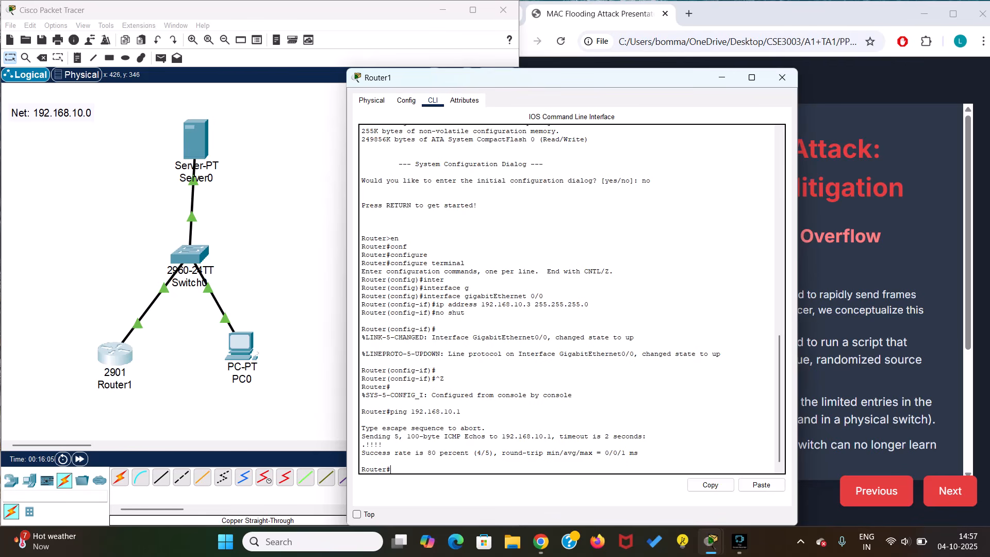
pyautogui.moveTo(362, 452); pyautogui.dragTo(638, 453)
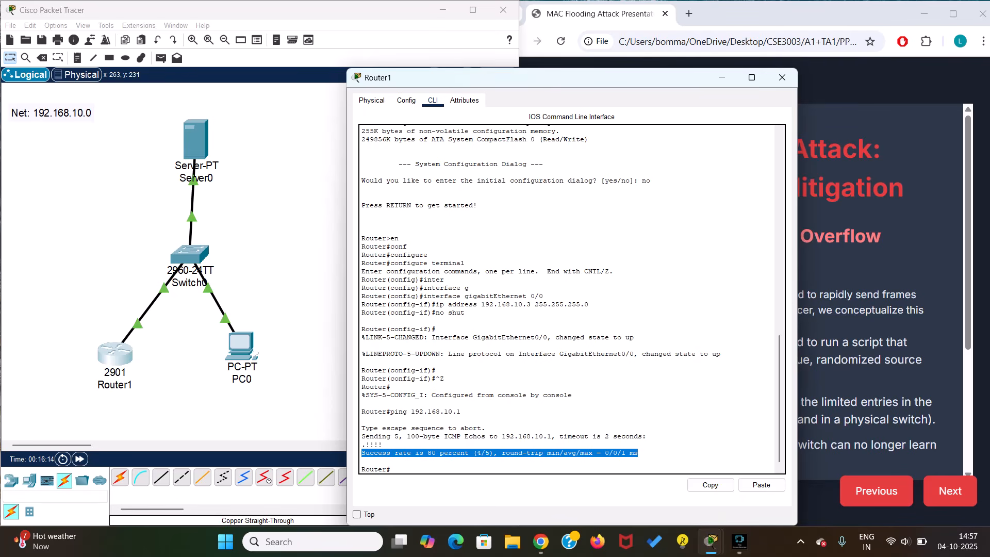
# Show Switch0's MAC address table again after the ping from the router.
pyautogui.click(190, 254)
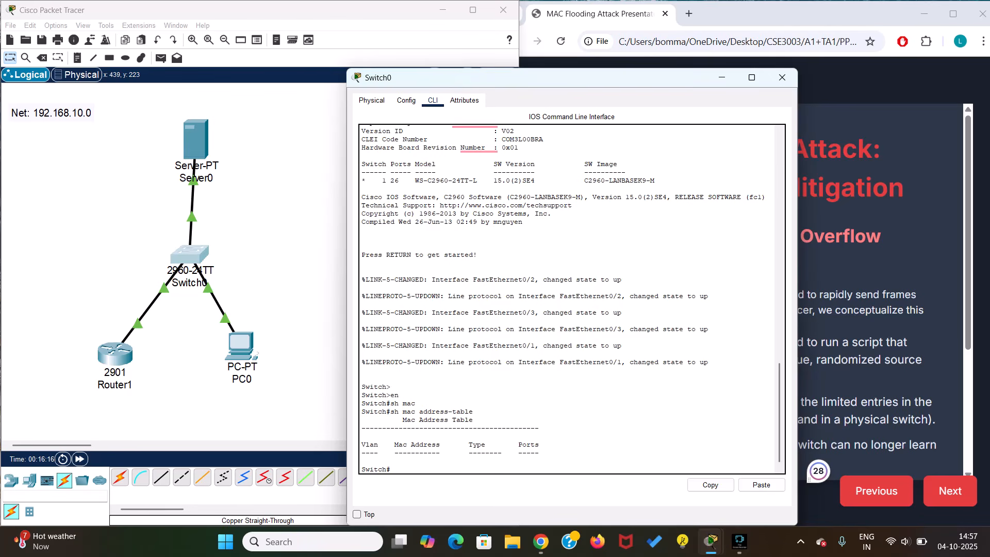
pyautogui.press('Up')
pyautogui.press('Return')
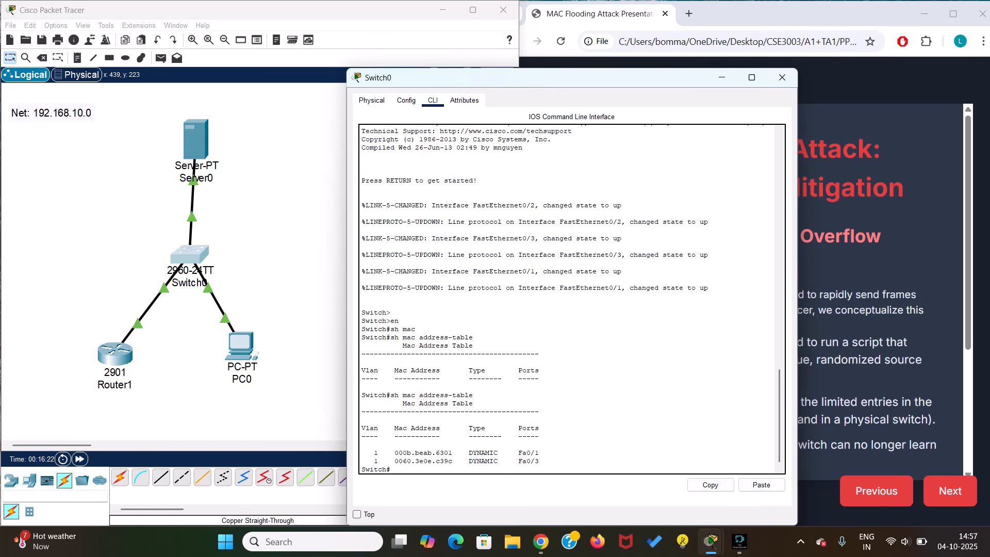
# Copy the MAC address of Router1's GigabitEthernet0/0 interface and return to the topology workspace.
pyautogui.click(115, 352)
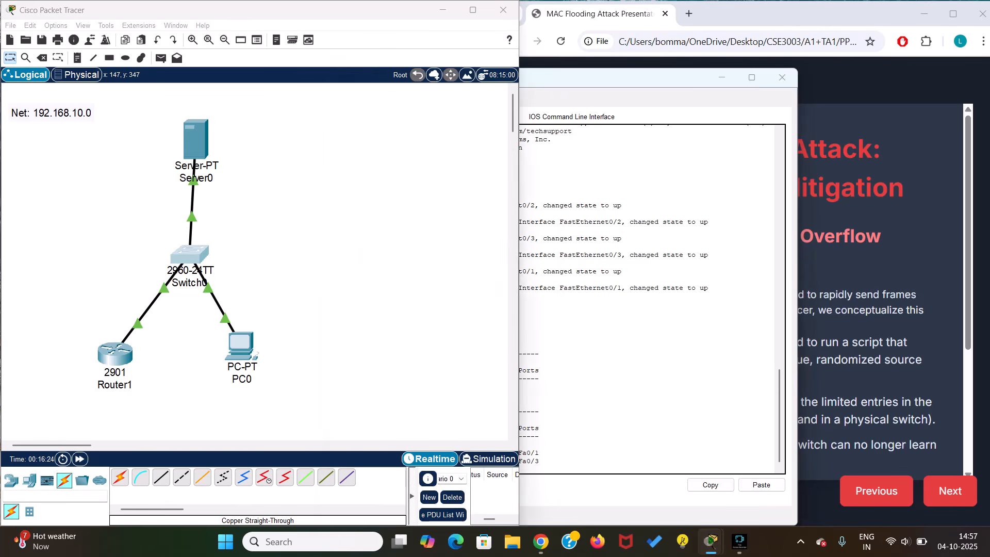
pyautogui.click(406, 100)
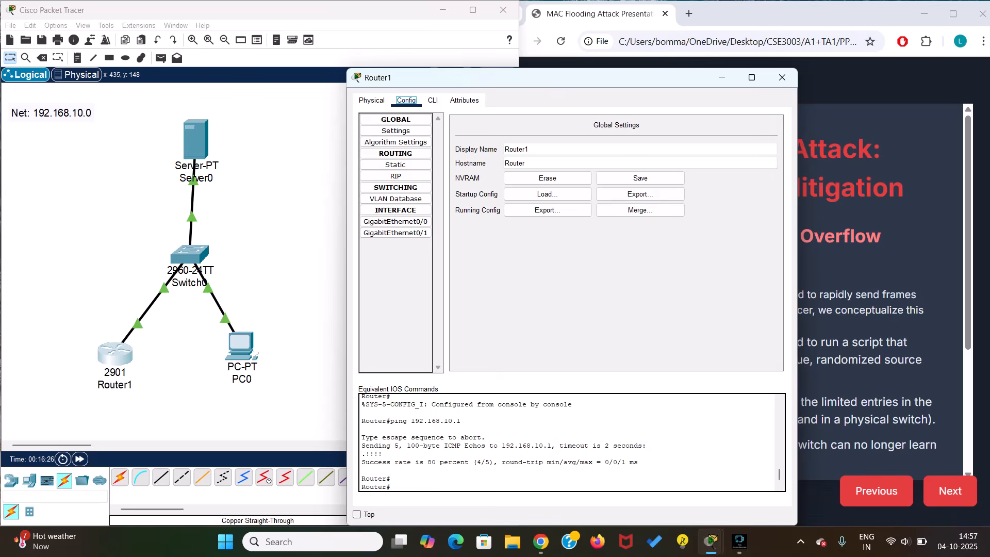
pyautogui.click(395, 222)
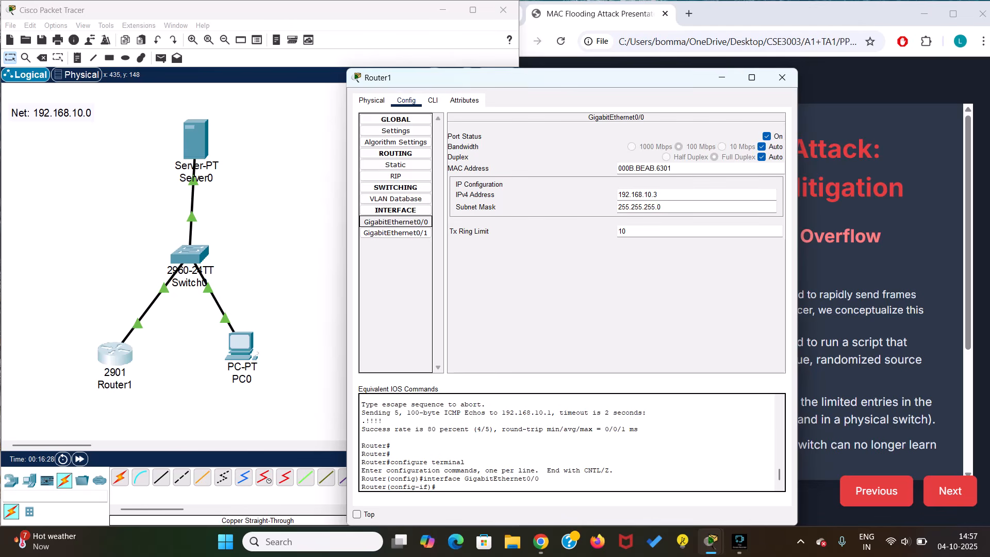
pyautogui.moveTo(674, 168); pyautogui.dragTo(619, 168)
pyautogui.rightClick(628, 171)
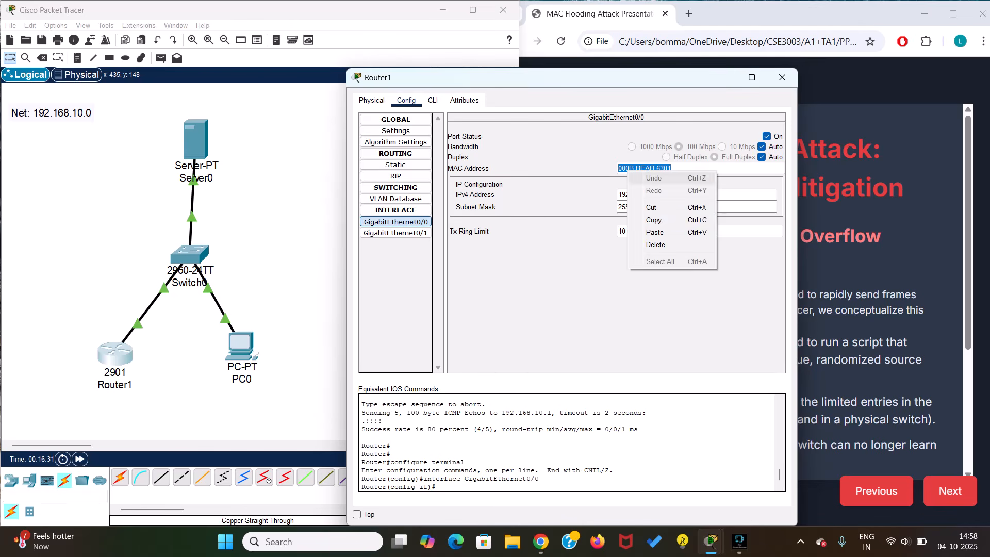
pyautogui.click(654, 219)
pyautogui.click(84, 255)
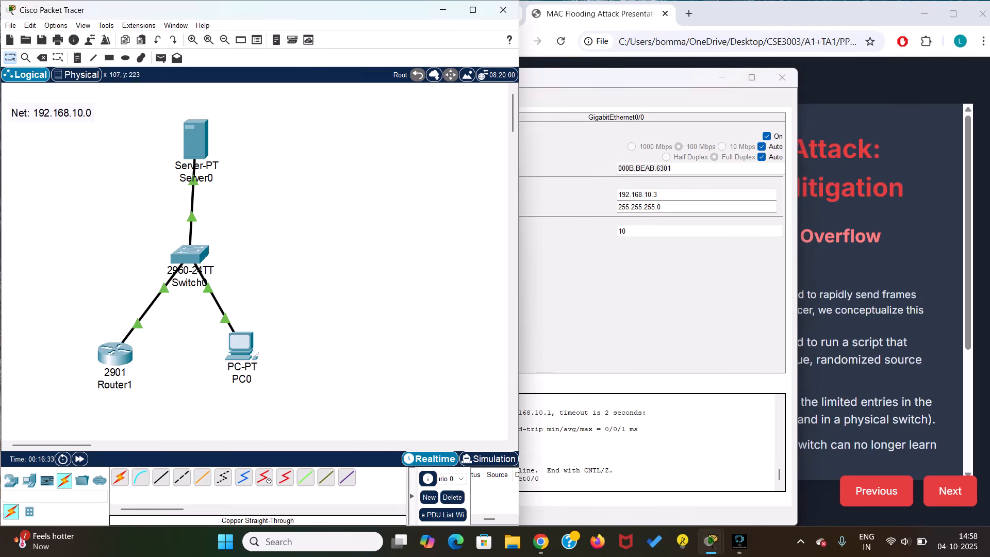
# Place a note with the copied MAC address 000B.BEAB.6301 beneath Router1.
pyautogui.click(77, 57)
pyautogui.click(59, 402)
pyautogui.hotkey('ctrl', 'v')
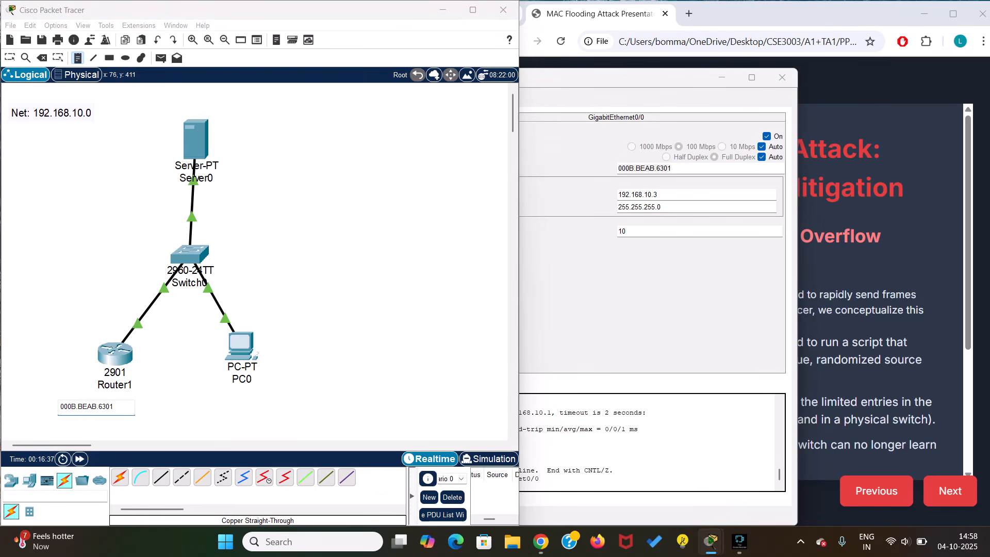
pyautogui.click(380, 285)
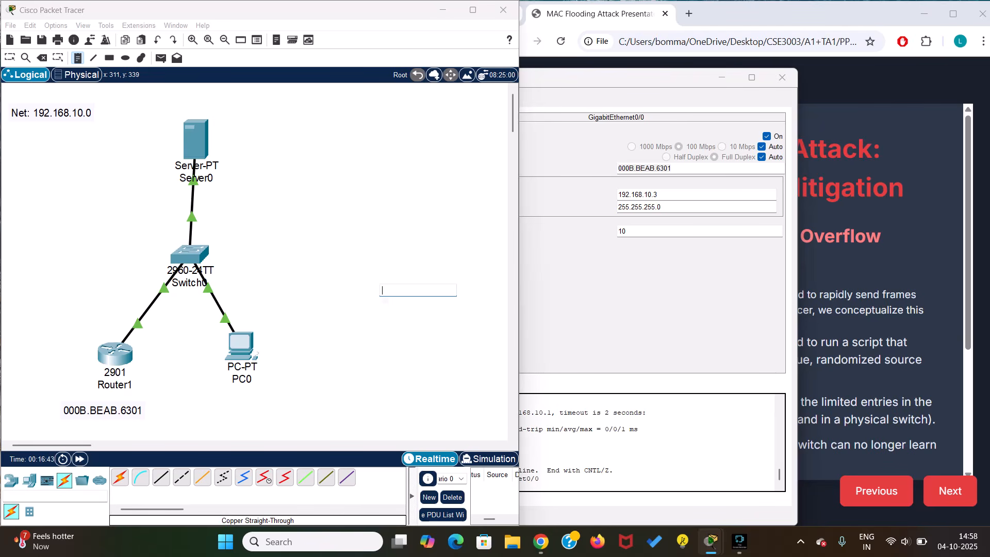
pyautogui.click(10, 58)
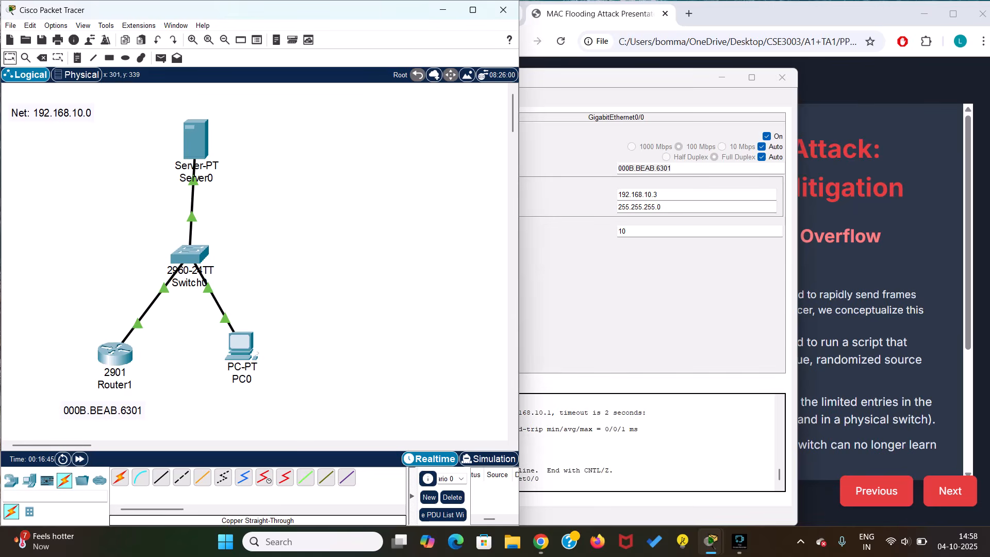
# Copy the MAC address of PC0's FastEthernet0 interface from its configuration.
pyautogui.click(241, 346)
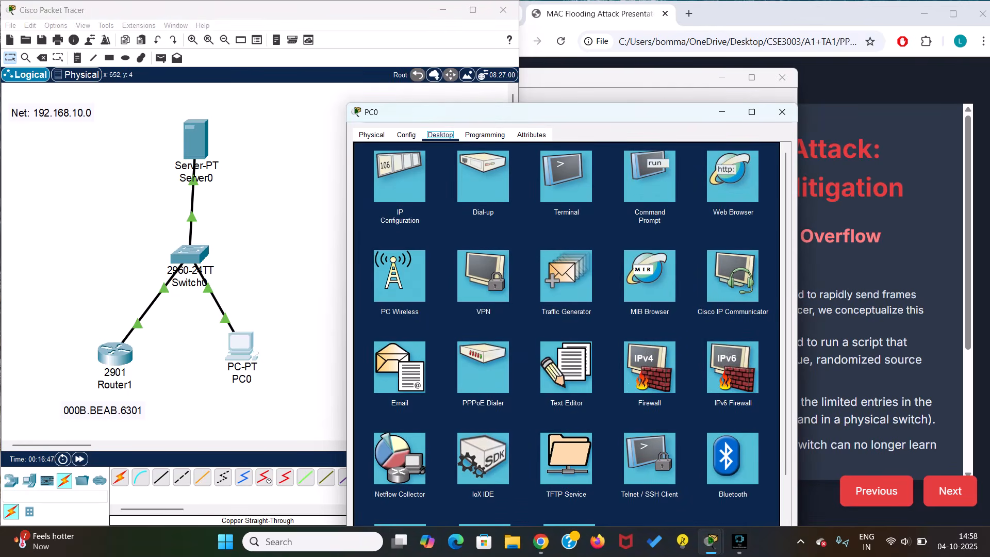
pyautogui.click(372, 135)
pyautogui.click(406, 135)
pyautogui.click(395, 199)
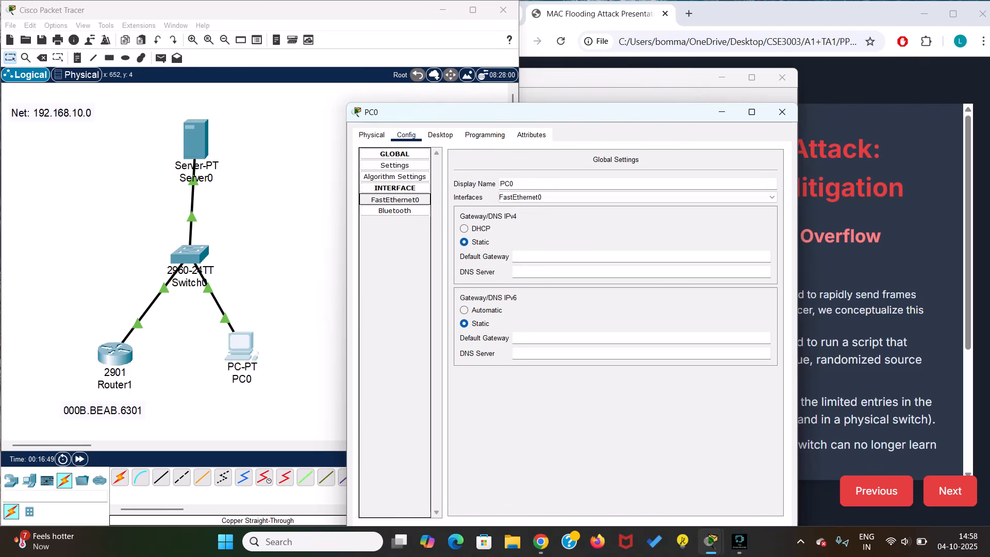
pyautogui.moveTo(668, 203); pyautogui.dragTo(616, 203)
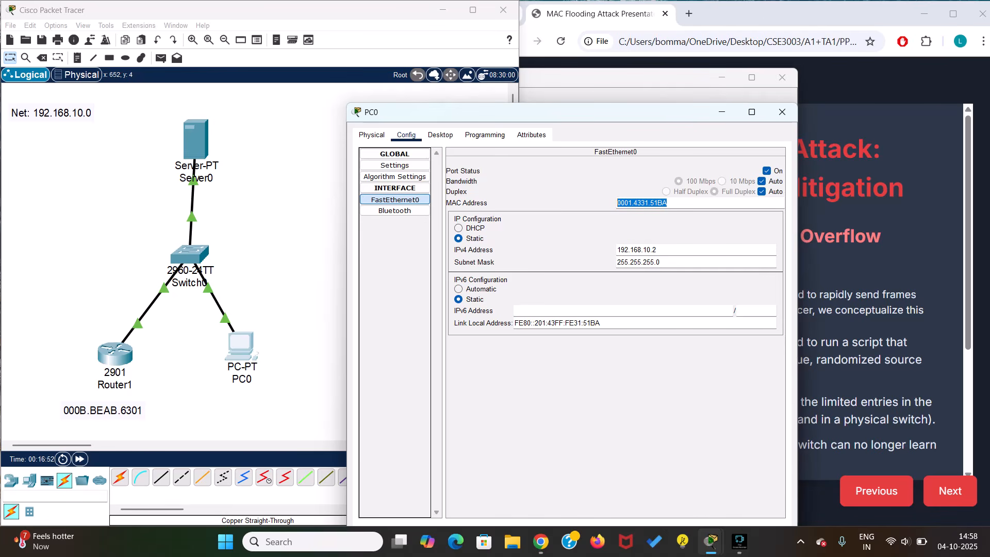
pyautogui.rightClick(642, 203)
pyautogui.click(665, 252)
# Place a note with the MAC address 0001.4331.51BA beneath PC0 and close PC0's window.
pyautogui.click(77, 57)
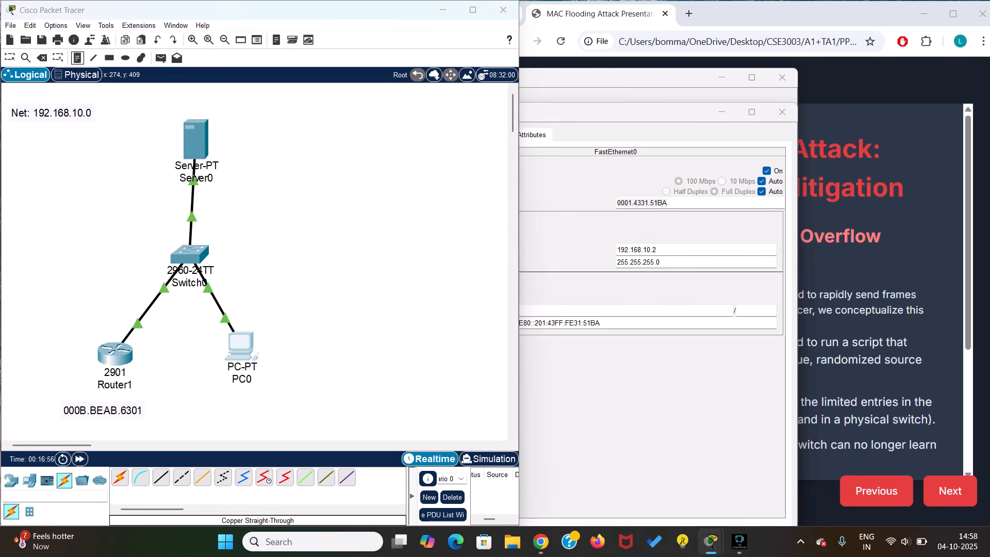
pyautogui.click(213, 405)
pyautogui.hotkey('ctrl', 'v')
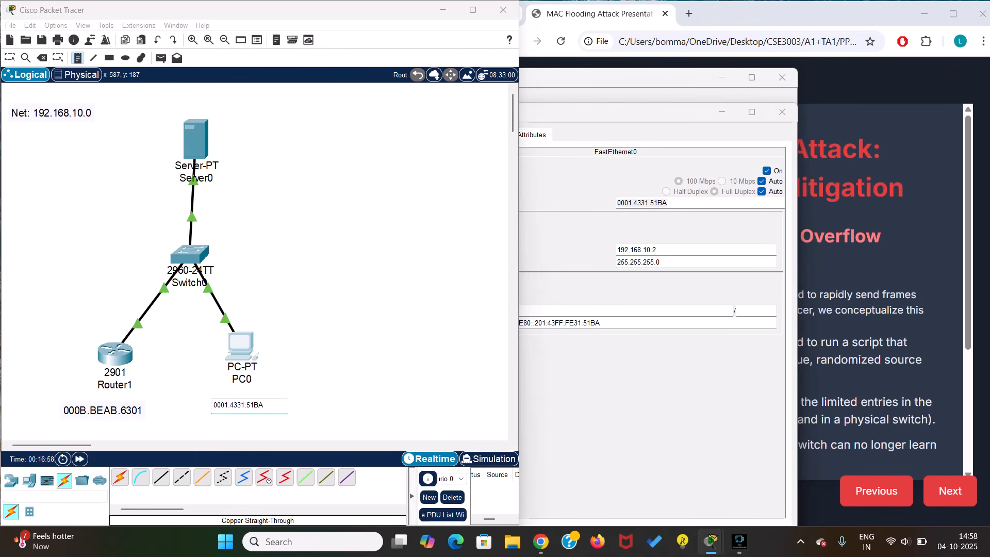
pyautogui.click(573, 225)
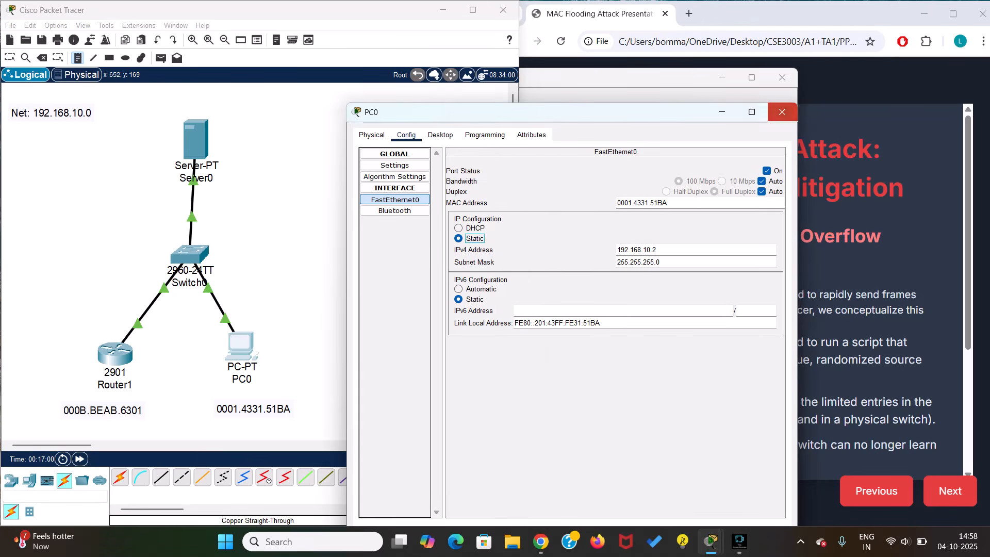
pyautogui.click(782, 111)
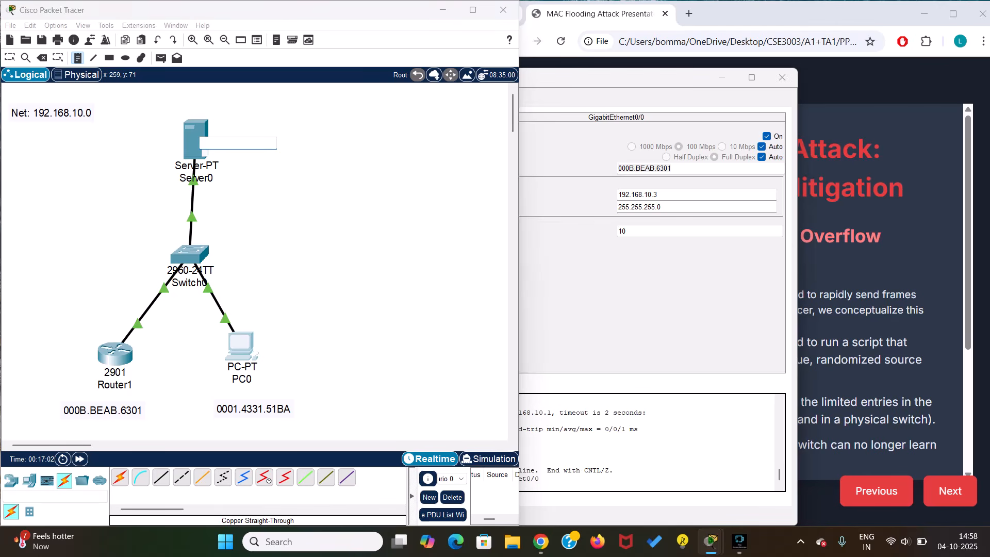
pyautogui.press('Escape')
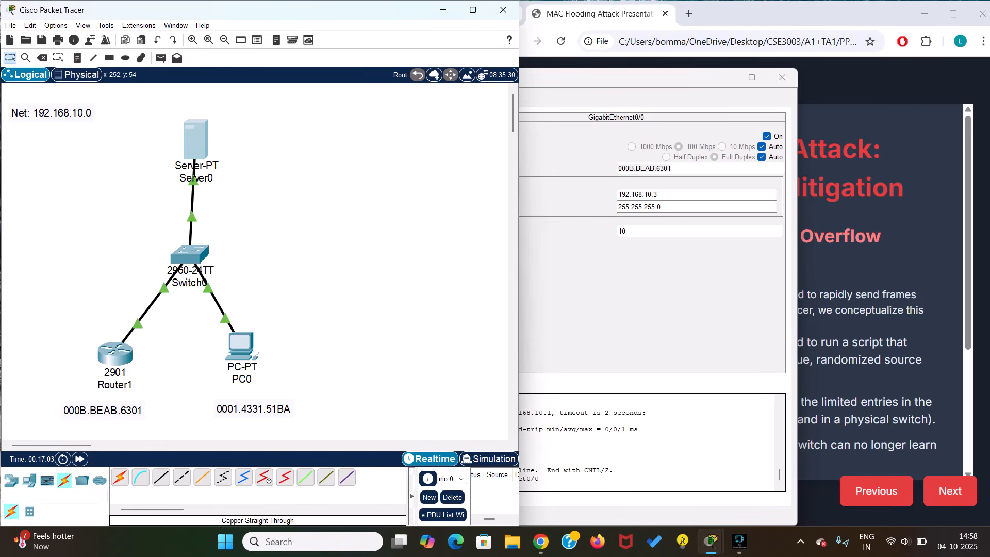
# Copy the MAC address of Server0's FastEthernet0 interface from its configuration.
pyautogui.click(196, 132)
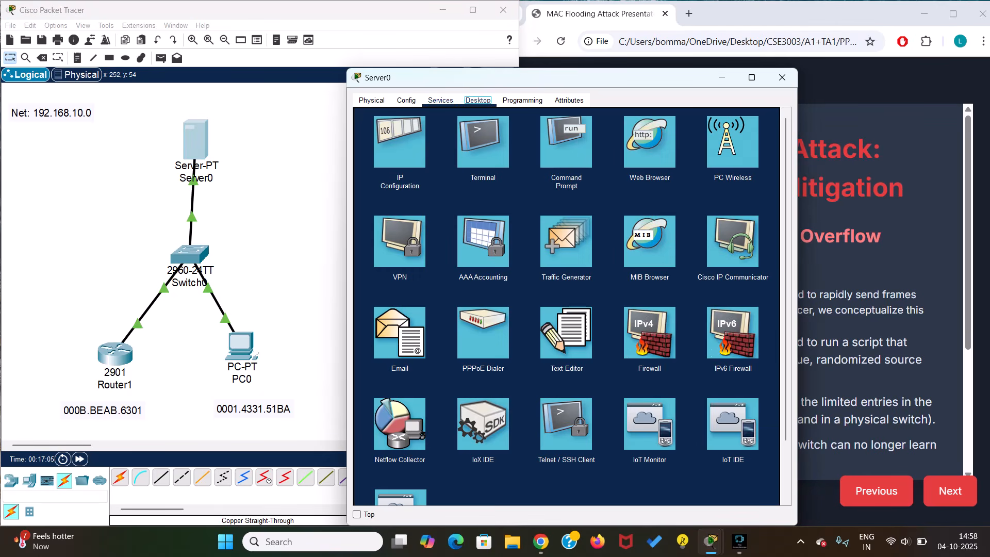
pyautogui.click(406, 100)
pyautogui.click(395, 165)
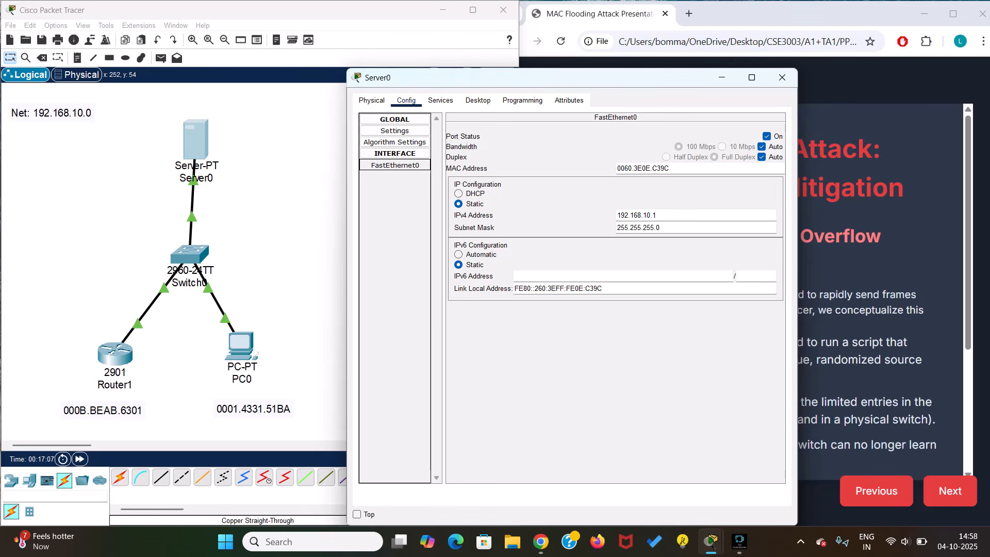
pyautogui.tripleClick(643, 168)
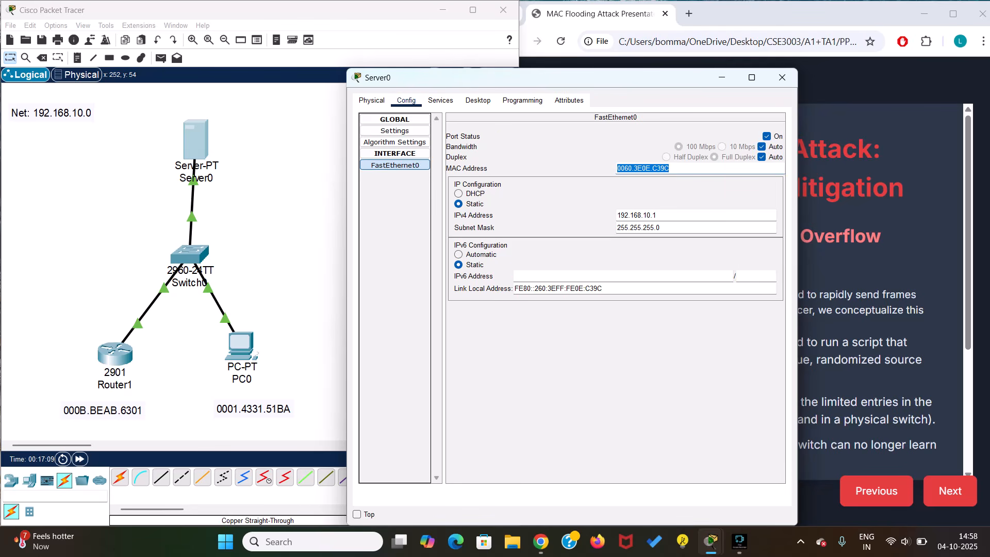
pyautogui.rightClick(644, 170)
pyautogui.click(669, 219)
# Place a note with the MAC address 0060.3E0E.C39C above Server0 and leave the note tool.
pyautogui.click(78, 57)
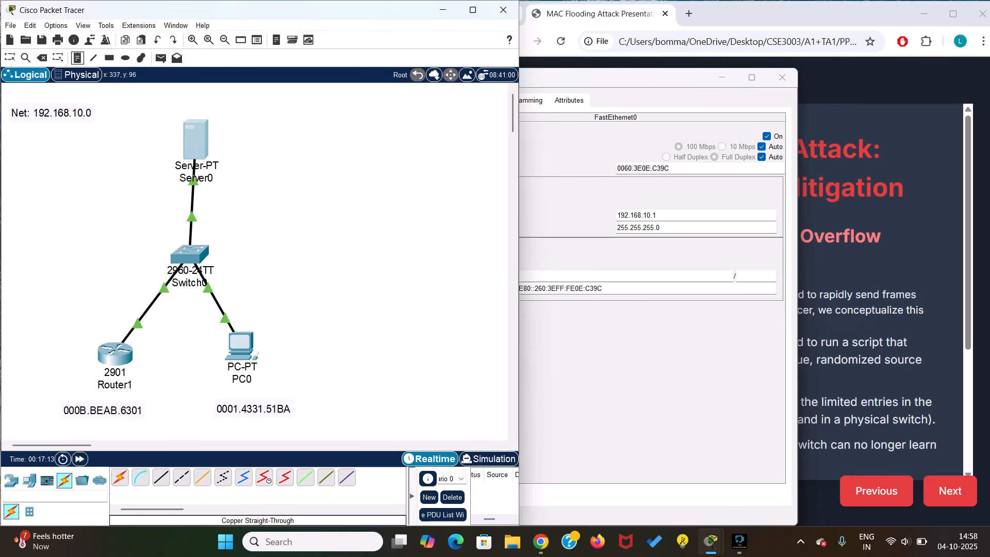
pyautogui.click(165, 101)
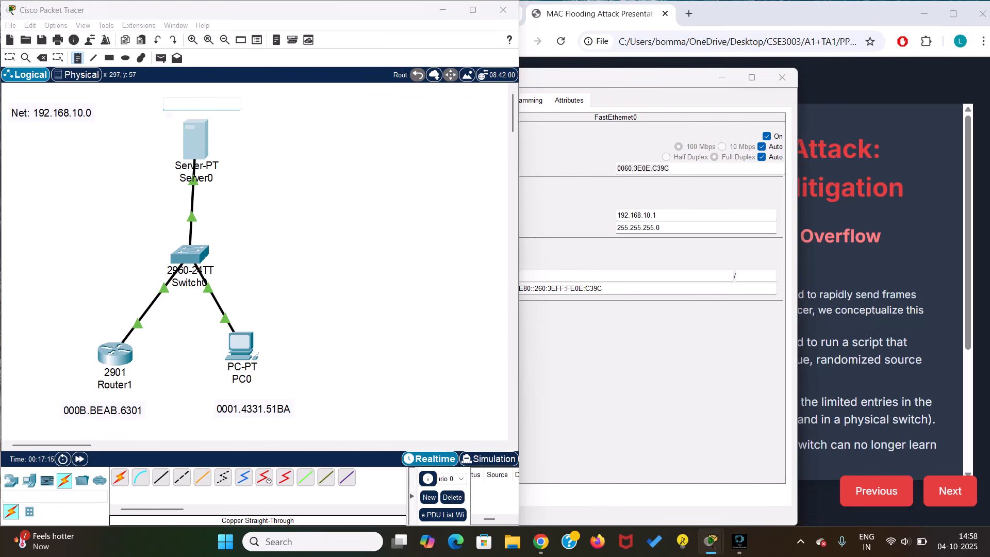
pyautogui.hotkey('ctrl', 'v')
pyautogui.click(313, 170)
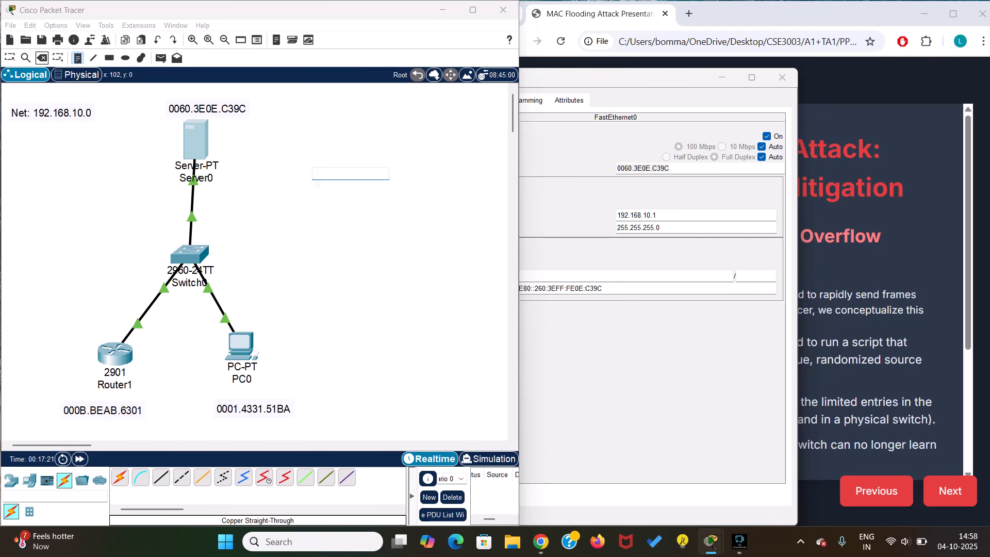
pyautogui.press('Escape')
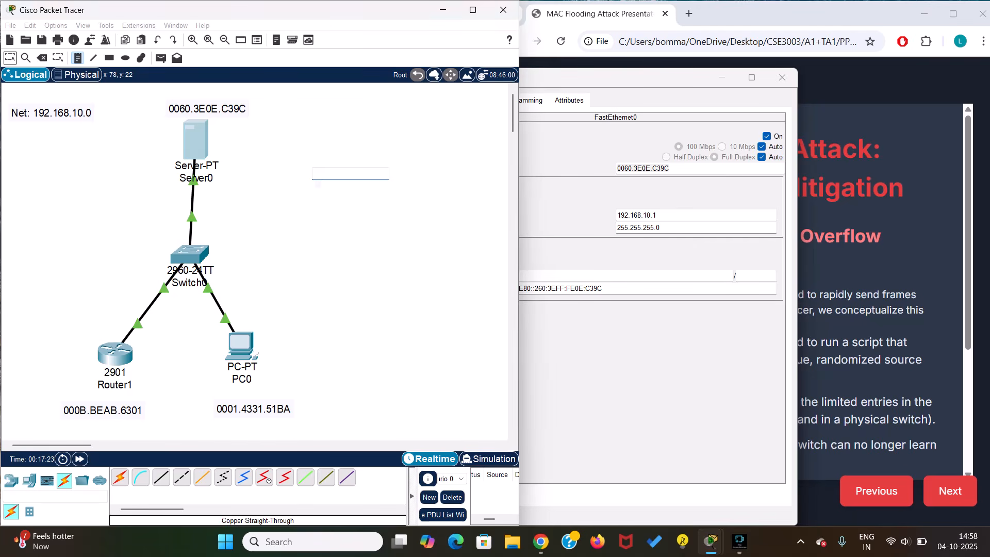
# Highlight the Fa0/1 and Fa0/3 entries in Switch0's MAC address table, and clear away the open device windows.
pyautogui.click(189, 255)
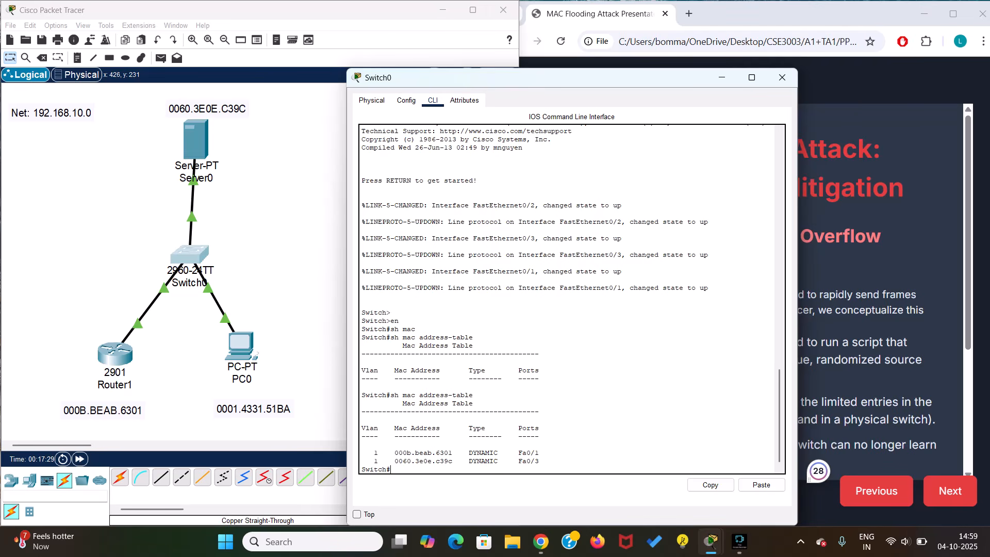
pyautogui.moveTo(539, 452); pyautogui.dragTo(362, 444)
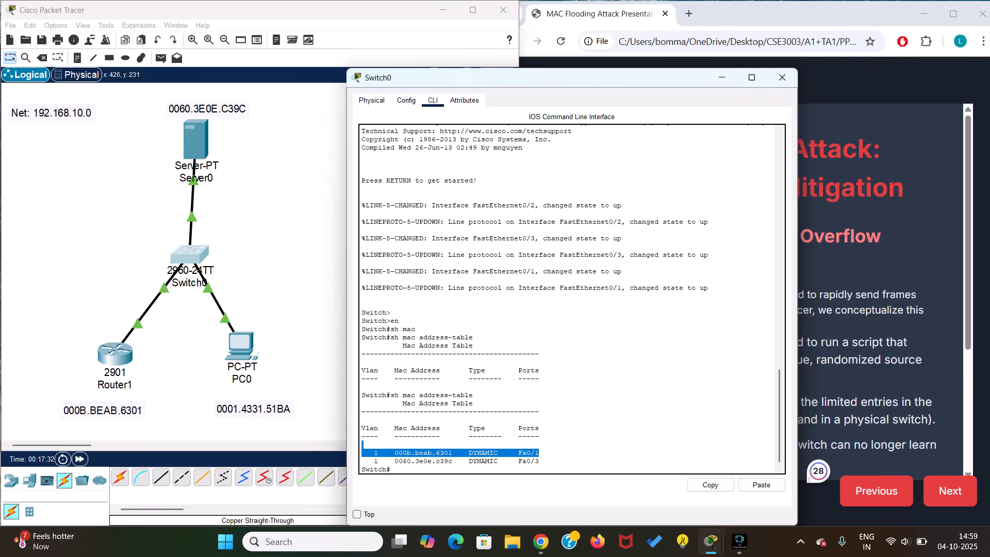
pyautogui.moveTo(539, 461); pyautogui.dragTo(361, 461)
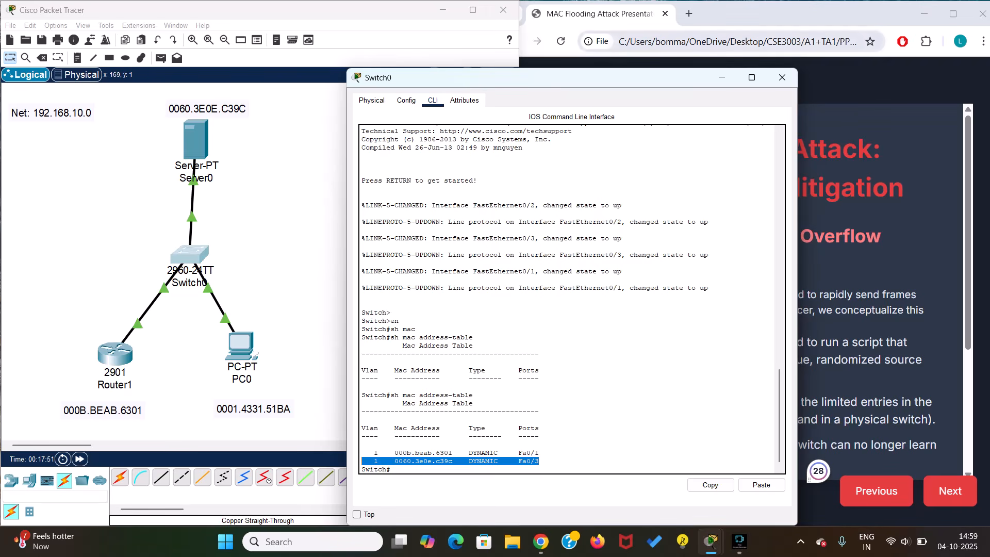
pyautogui.click(721, 77)
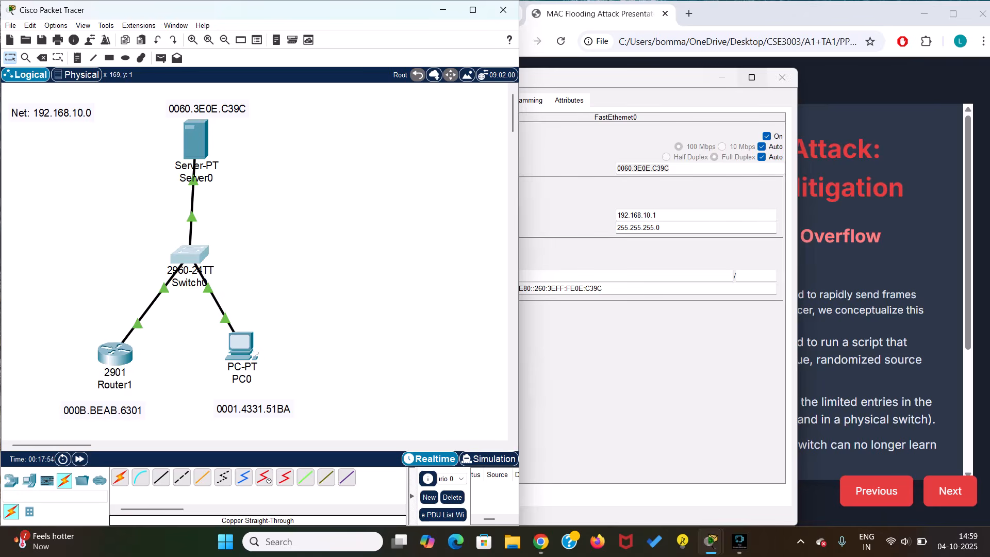
pyautogui.click(782, 77)
pyautogui.click(782, 78)
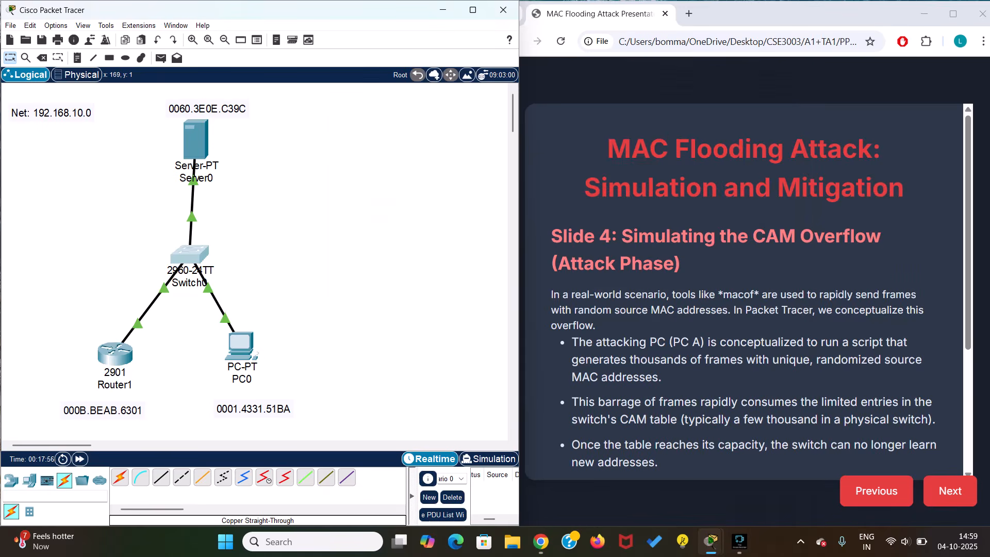
# Switch to the browser presentation and read slide 4 on simulating the CAM overflow through to its expected observation.
pyautogui.moveTo(550, 232); pyautogui.dragTo(682, 359)
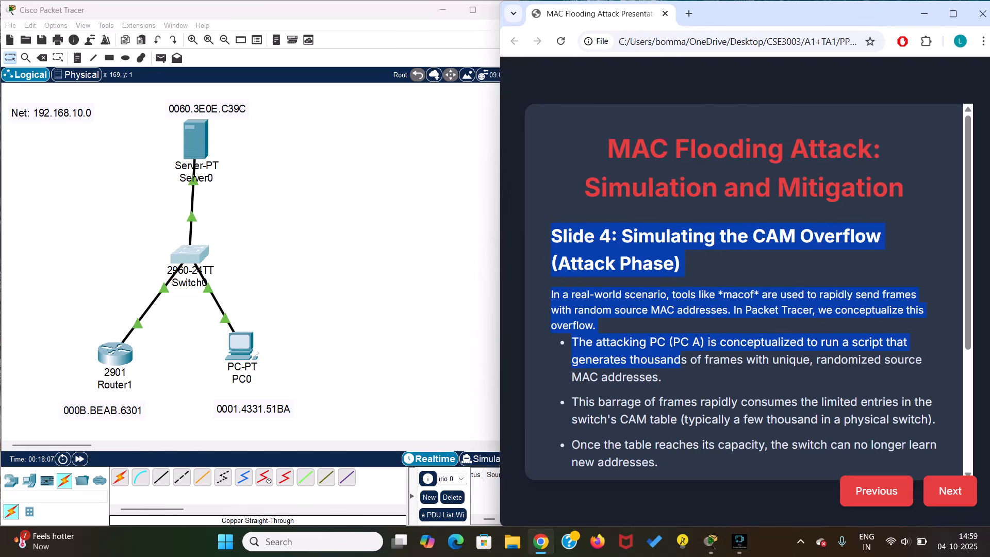
pyautogui.click(663, 377)
pyautogui.scroll(-1, 743, 292)
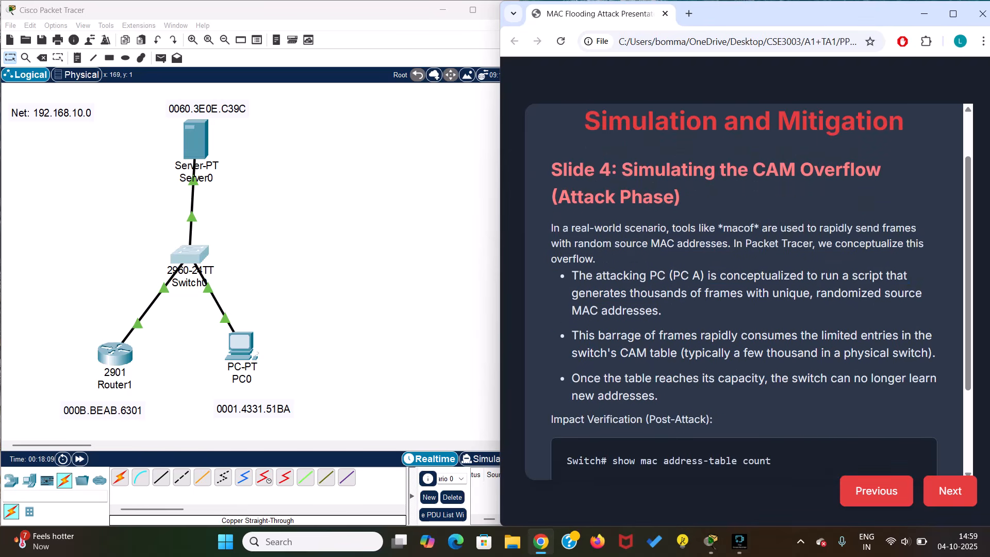
pyautogui.scroll(-1, 743, 292)
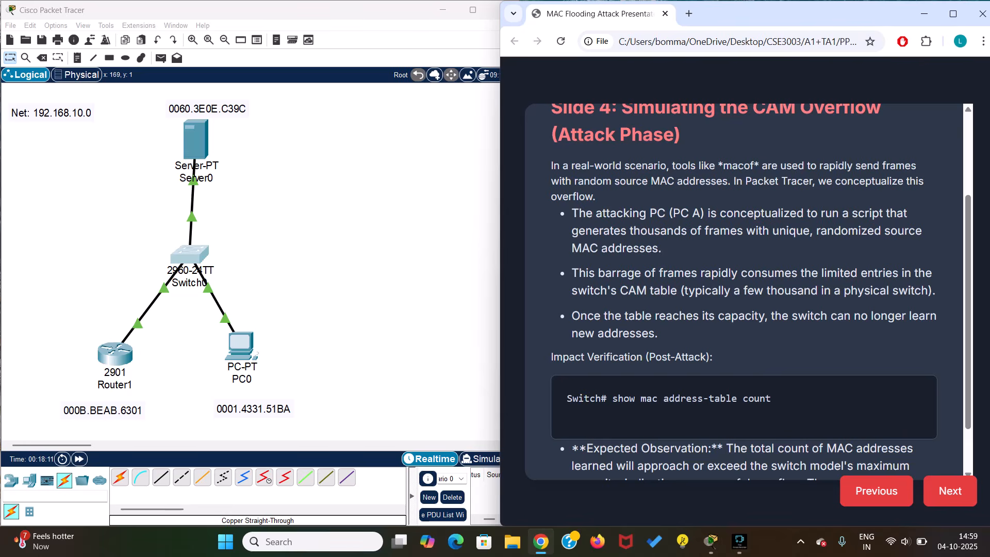
pyautogui.scroll(-1, 743, 292)
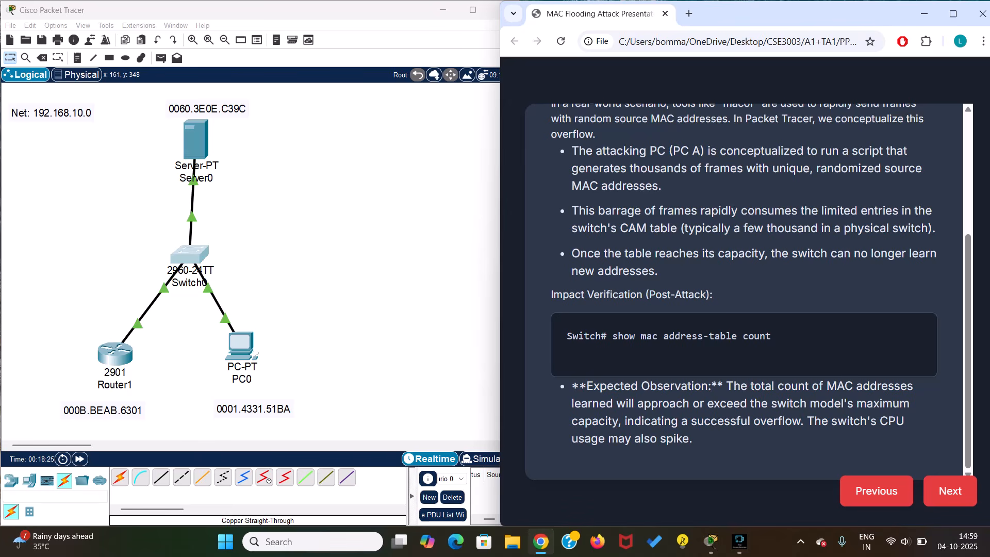
# In Router1's command line, assign GigabitEthernet0/0 the MAC address 000B.BEAB.6302 and reissue the mac-address command with 000B.BEAB.6303.
pyautogui.click(120, 353)
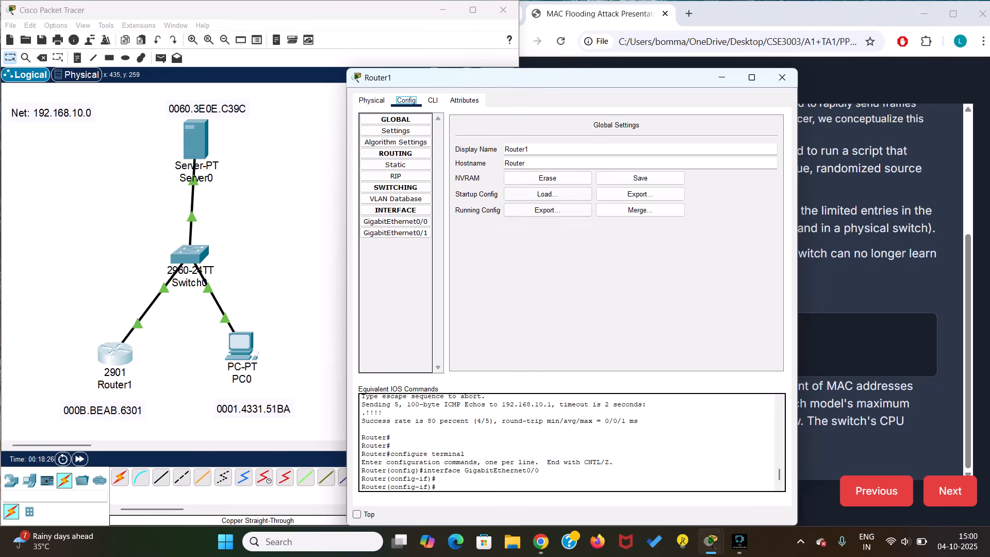
pyautogui.click(433, 100)
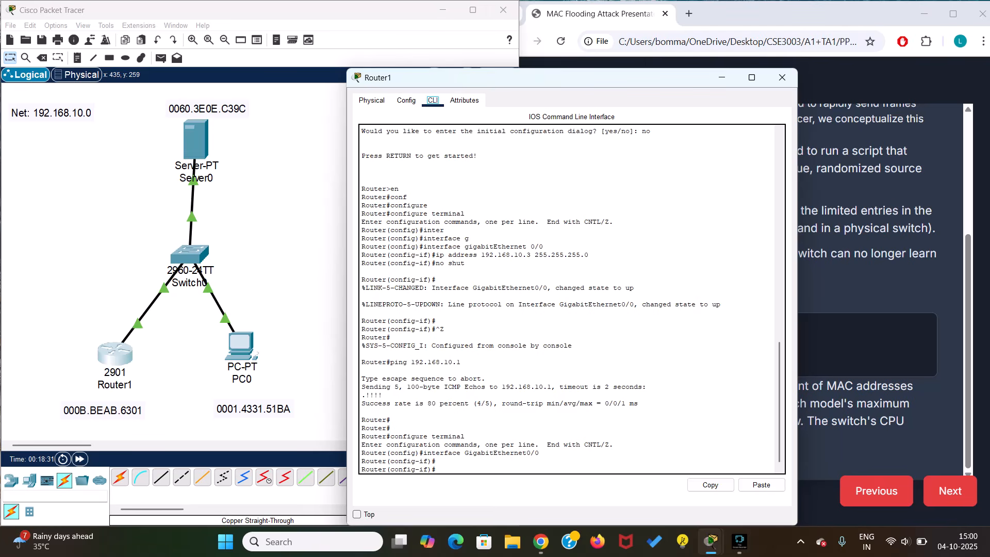
pyautogui.click(436, 469)
pyautogui.write('mac')
pyautogui.press('Tab')
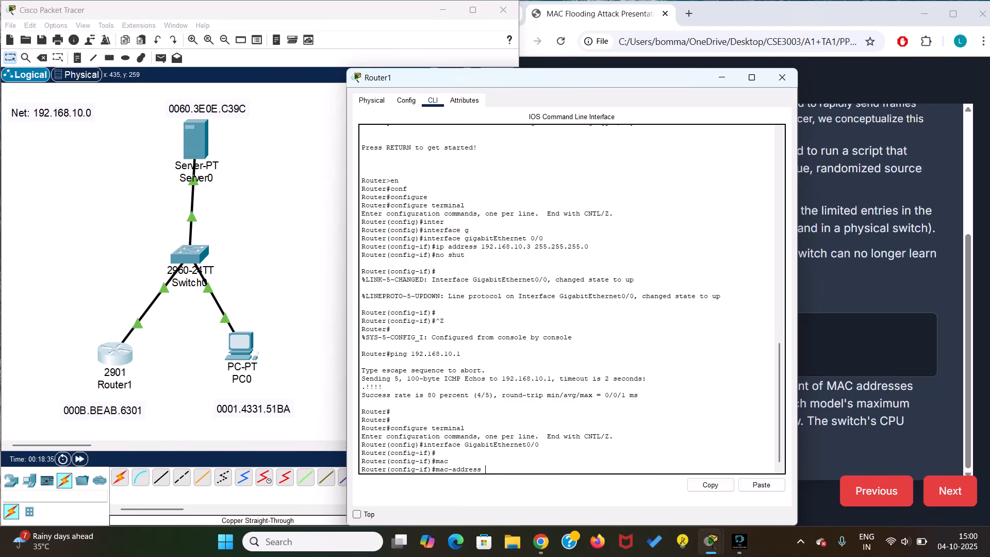
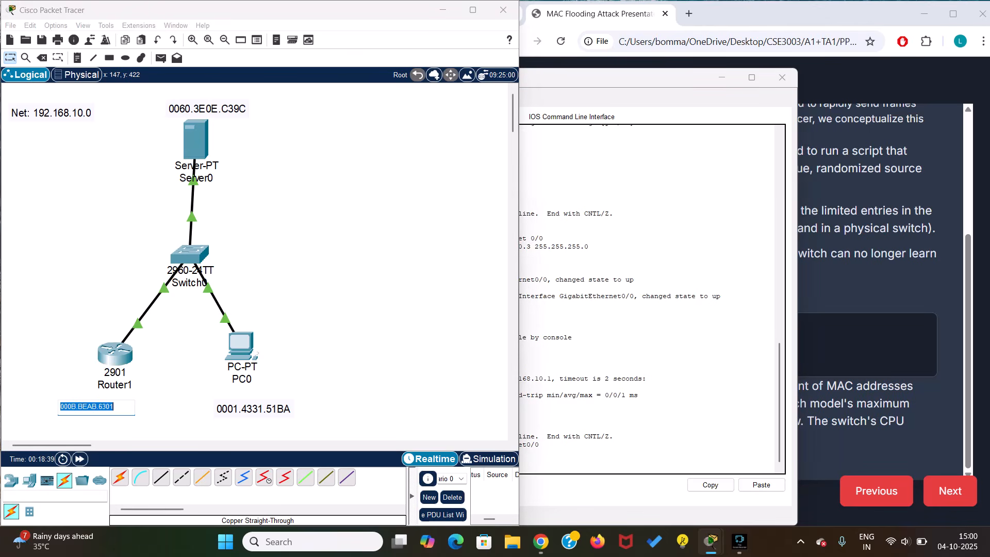
pyautogui.hotkey('alt', 'Tab')
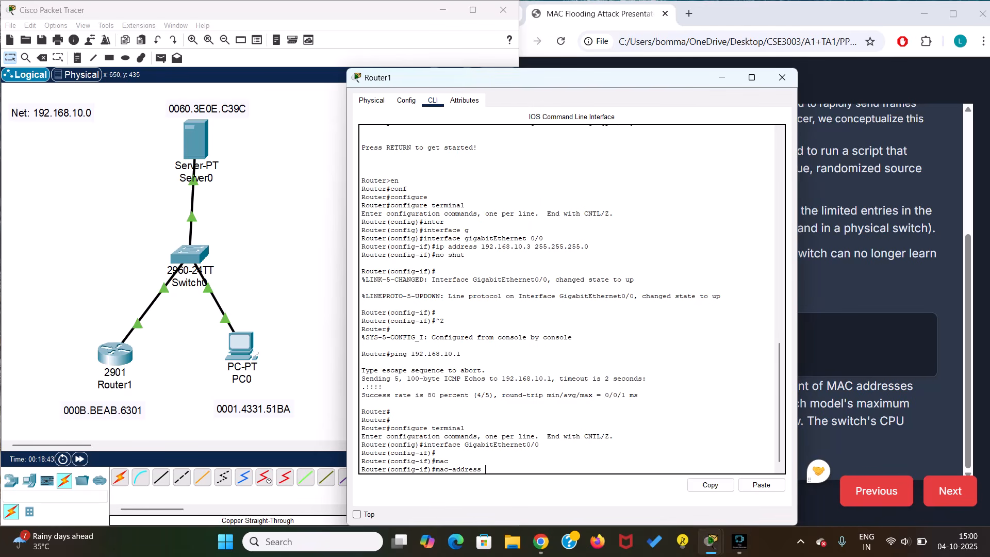
pyautogui.rightClick(525, 471)
pyautogui.click(550, 488)
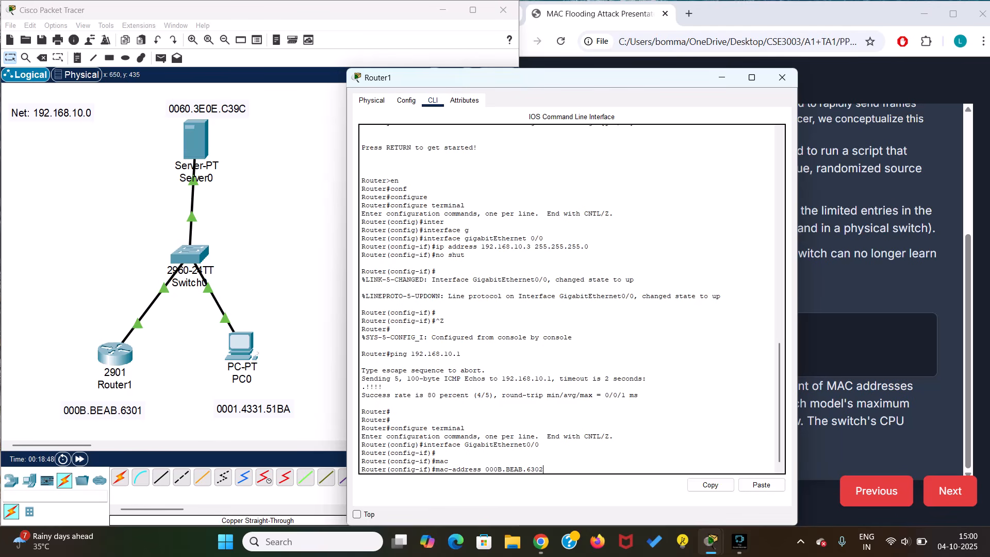
pyautogui.press('Return')
pyautogui.press('Up')
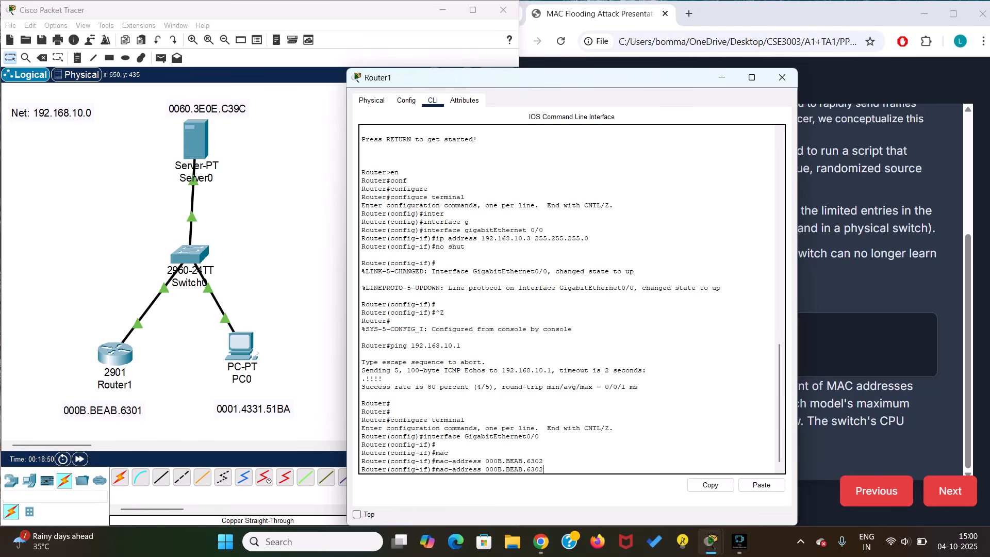
pyautogui.press('Return')
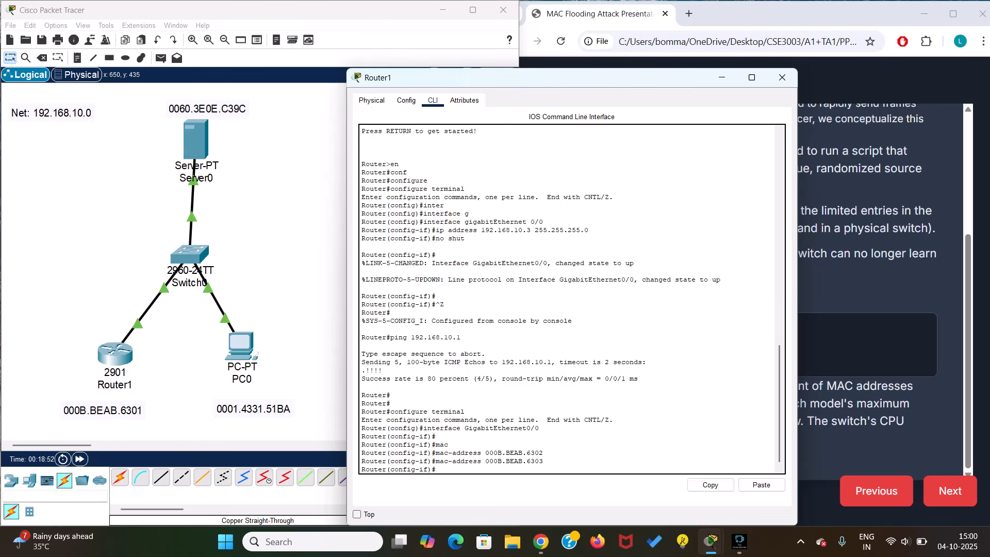
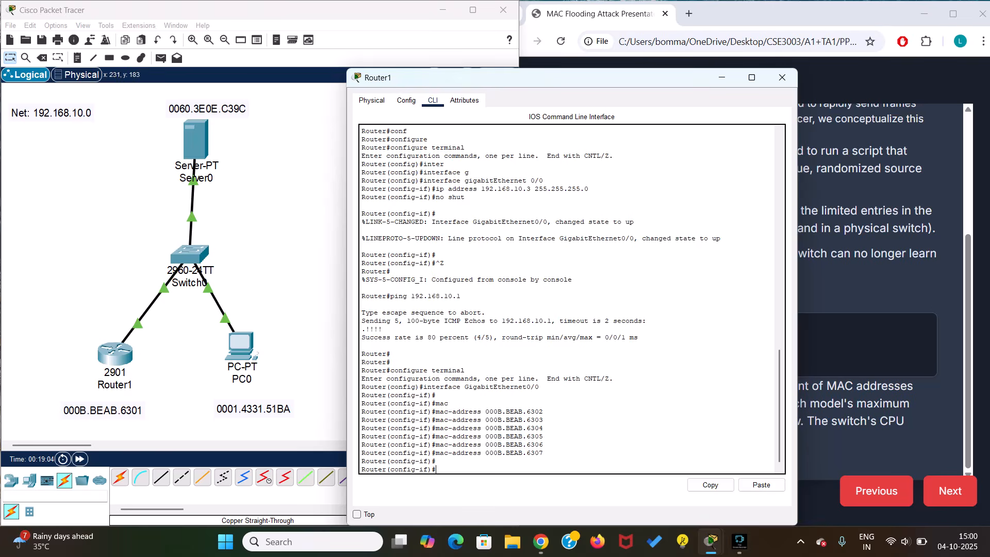
# Display Switch0's MAC address table again, highlight the Fa0/1 entries from 000b.beab.6302 to 000b.beab.6307, and close the switch window.
pyautogui.click(192, 255)
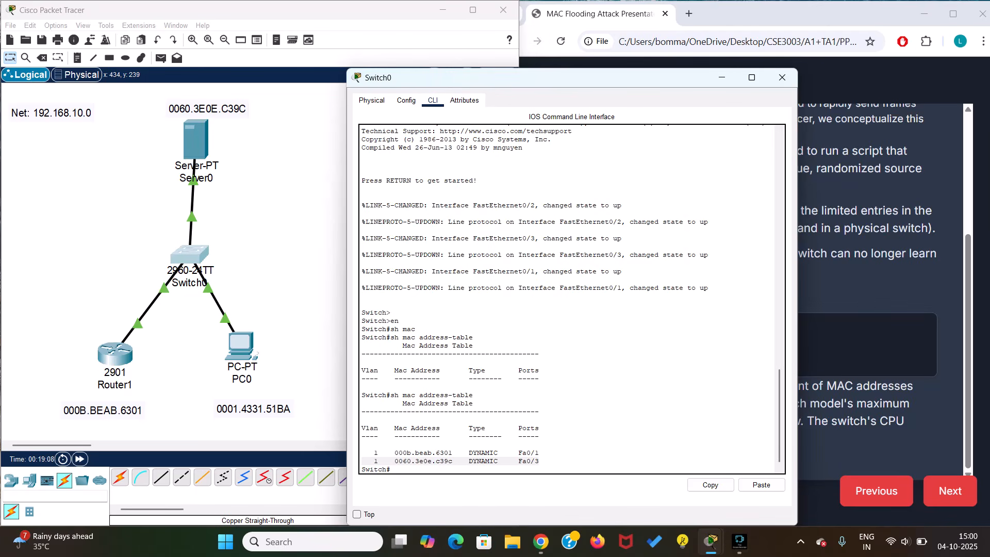
pyautogui.press('Up')
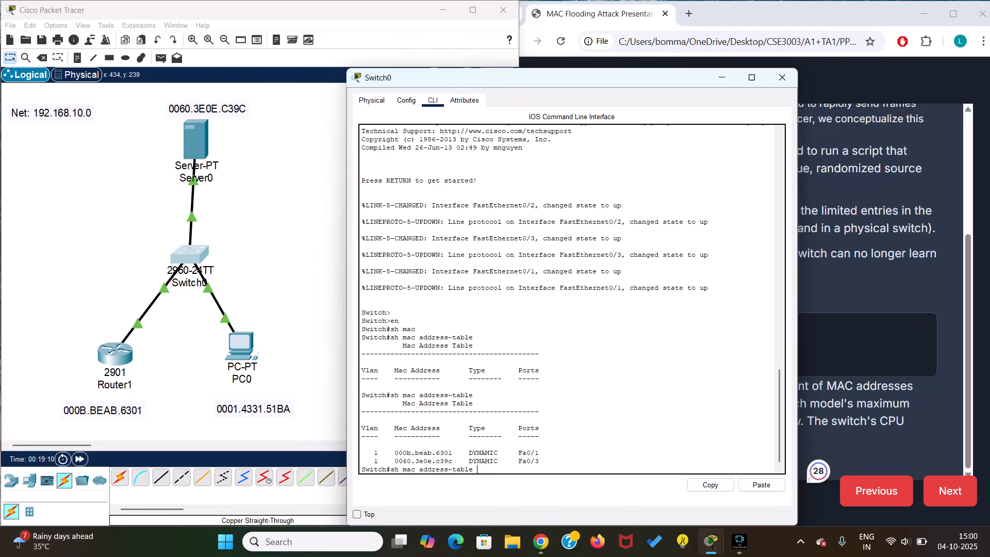
pyautogui.press('Return')
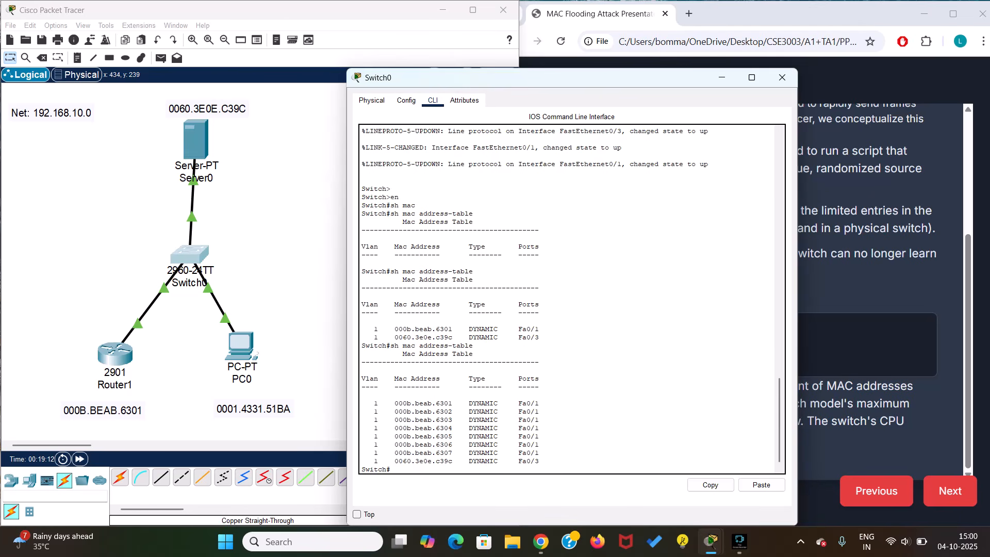
pyautogui.moveTo(539, 402); pyautogui.dragTo(540, 453)
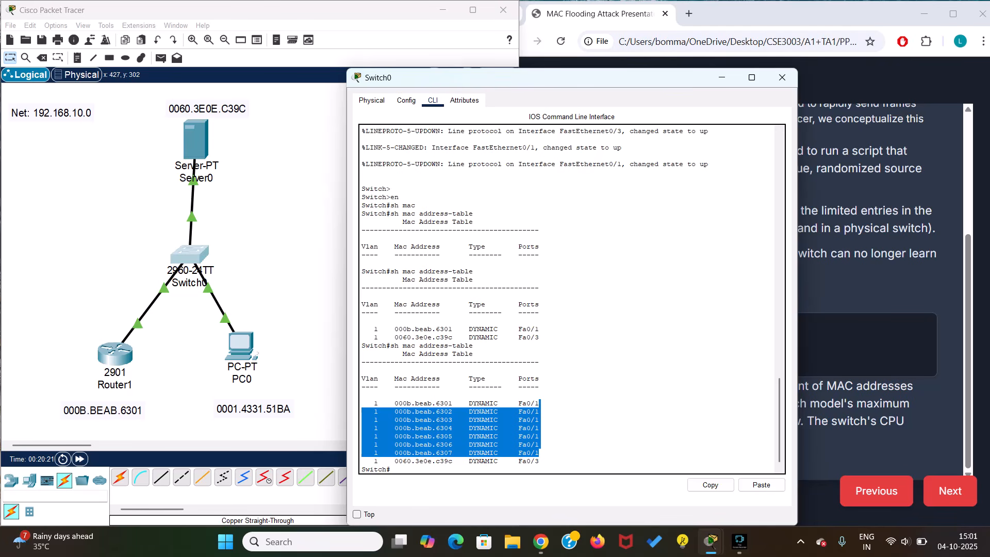
pyautogui.click(782, 78)
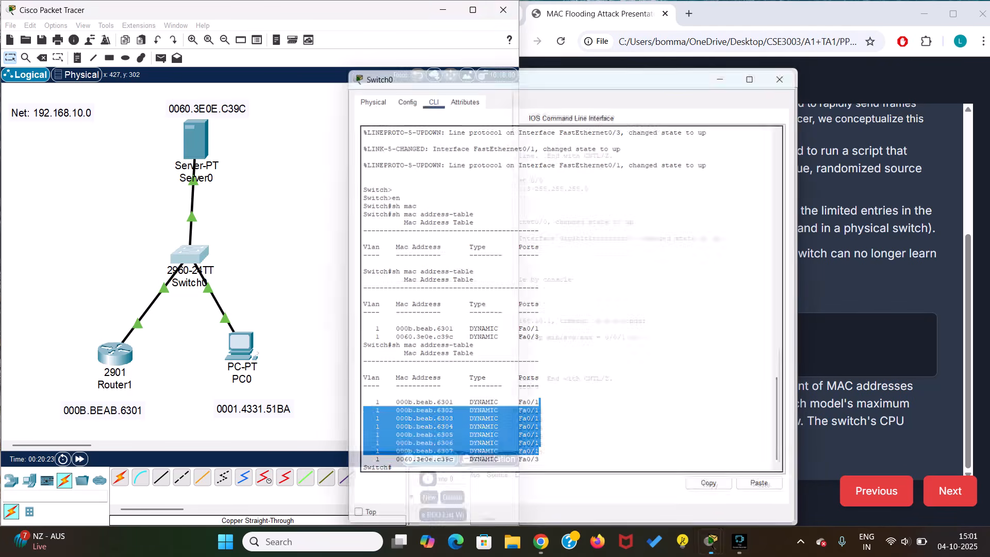
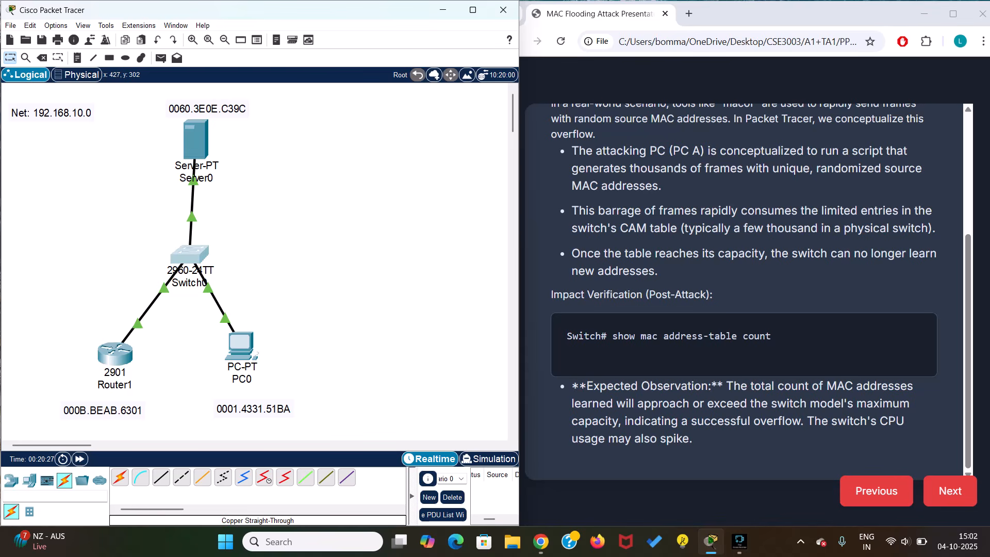
# Read slide 5 of the browser presentation on confidential data exposure, highlighting its key passages, and advance to slide 6 on port security.
pyautogui.click(950, 491)
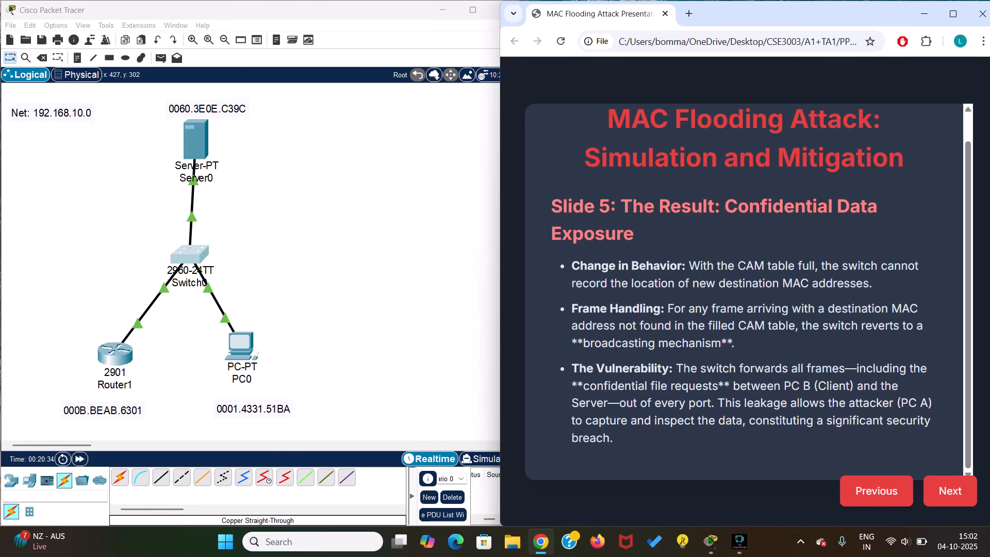
pyautogui.moveTo(640, 283); pyautogui.dragTo(871, 283)
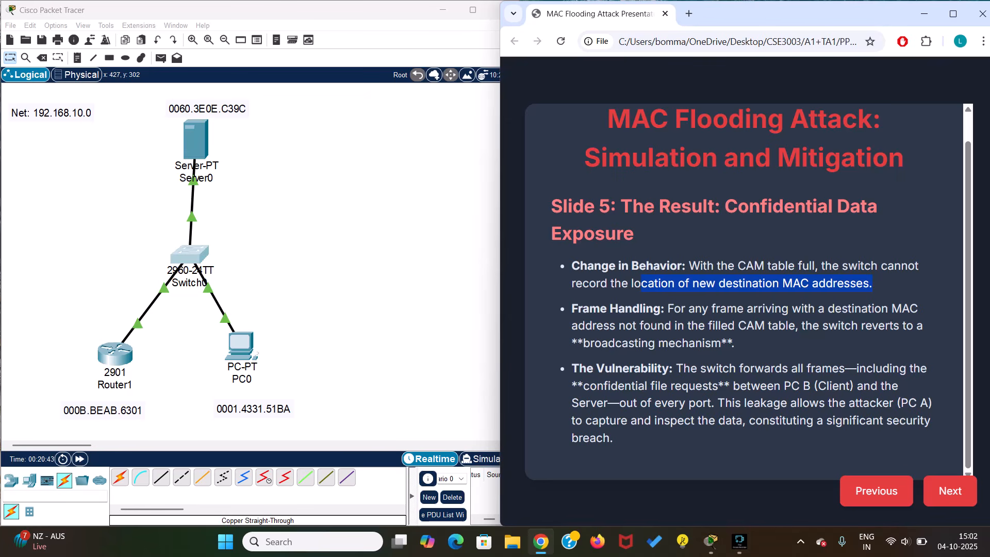
pyautogui.moveTo(668, 308); pyautogui.dragTo(721, 343)
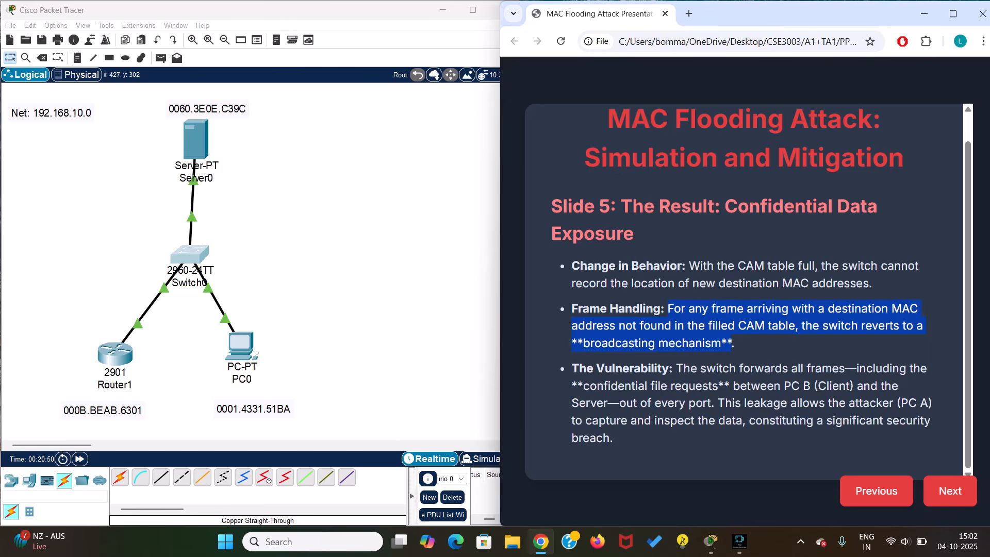
pyautogui.moveTo(676, 368); pyautogui.dragTo(718, 385)
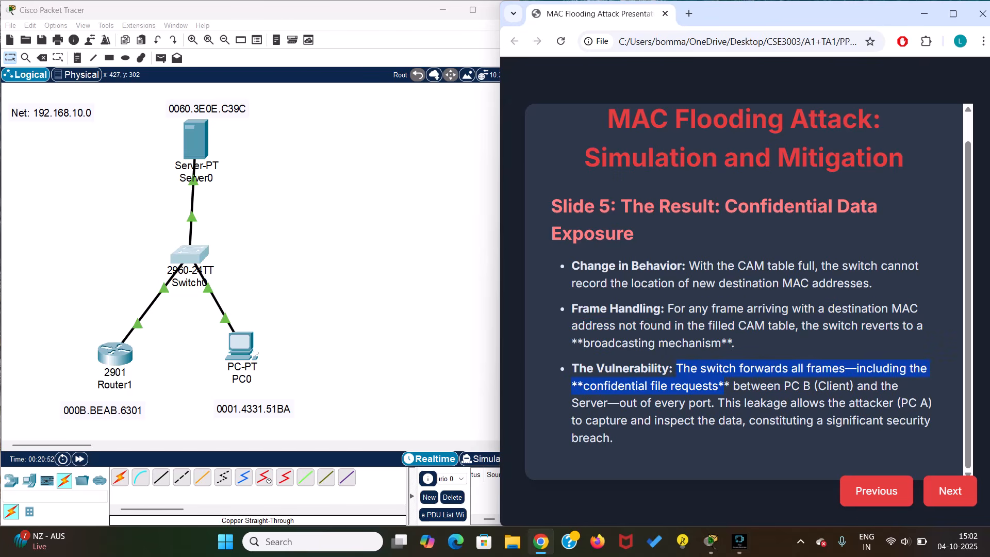
pyautogui.click(949, 491)
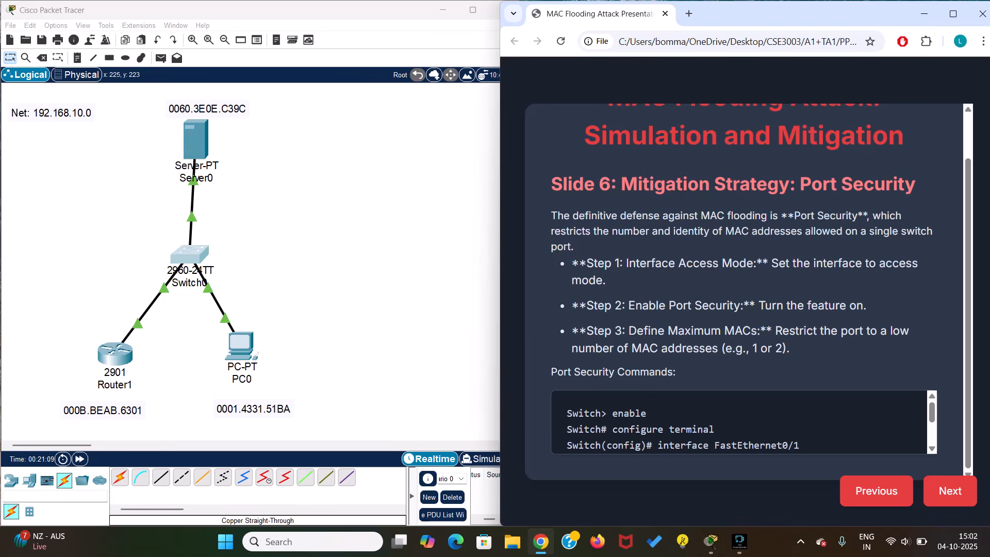
# Open Switch0's command line in Packet Tracer and enter global configuration mode with configure terminal.
pyautogui.click(178, 255)
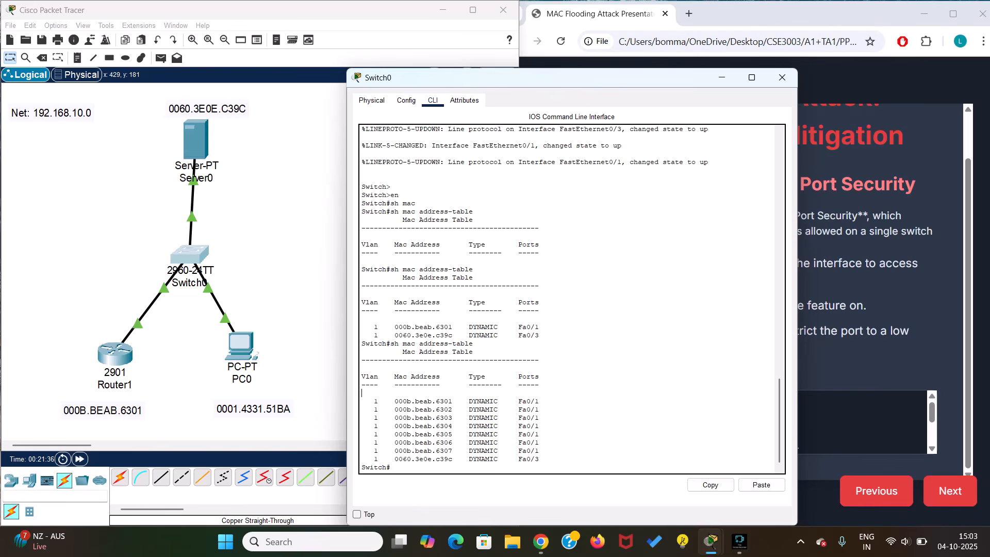
pyautogui.press('Return')
pyautogui.write('co')
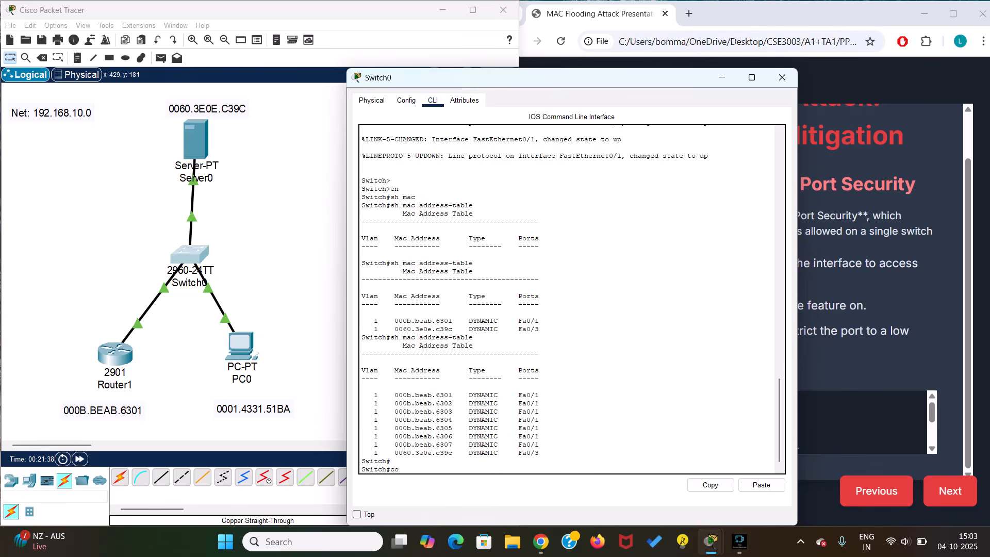
pyautogui.write('nf')
pyautogui.press('Tab')
pyautogui.write('t')
pyautogui.press('Tab')
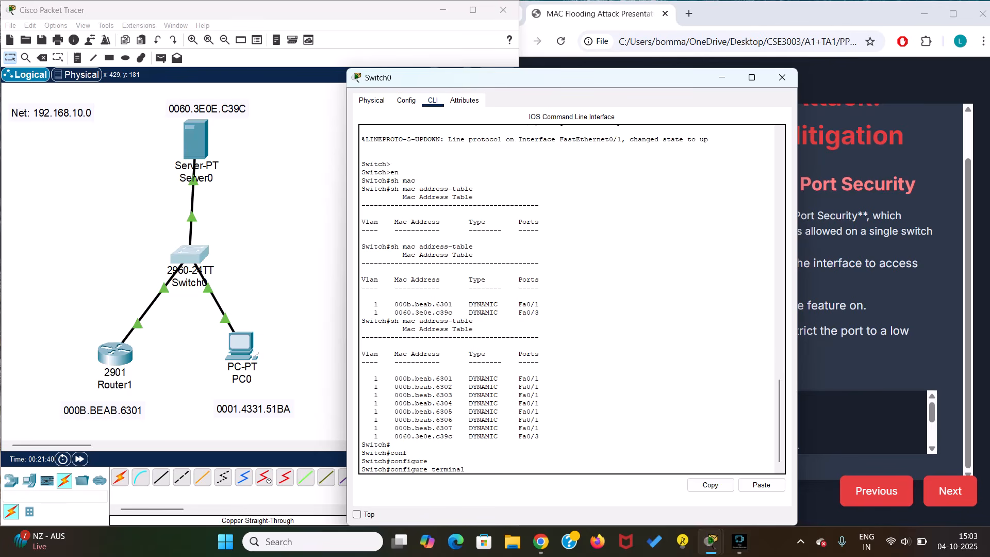
pyautogui.press('Return')
# Enter the configuration of interface fastEthernet 0/1 on Switch0 and set it to switchport mode access.
pyautogui.write('inter')
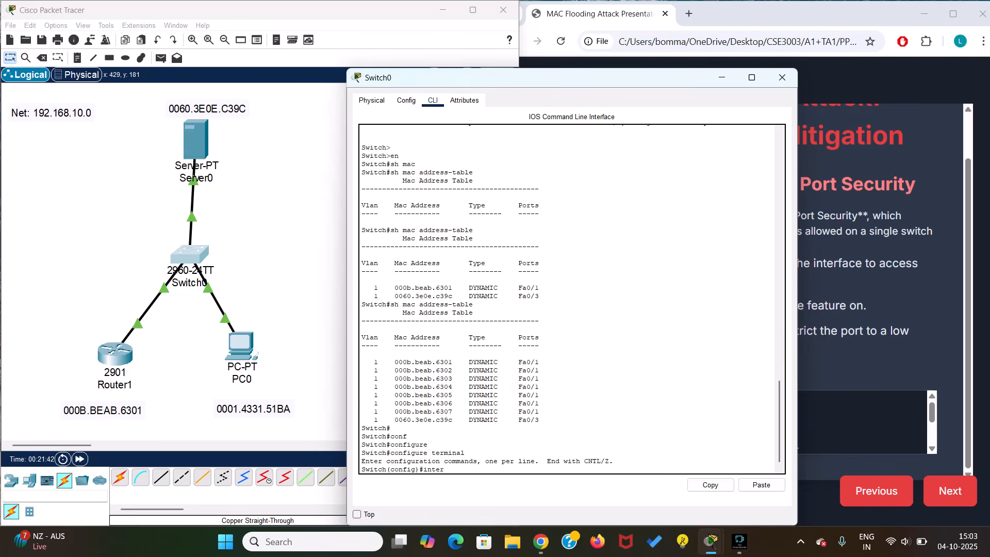
pyautogui.press('Tab')
pyautogui.write('fa')
pyautogui.press('Tab')
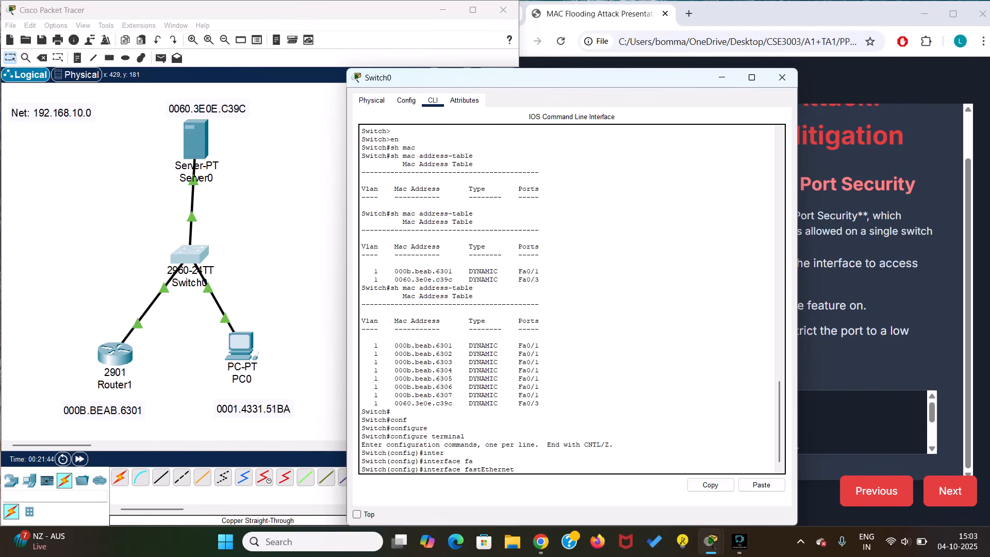
pyautogui.write('0/1')
pyautogui.press('Return')
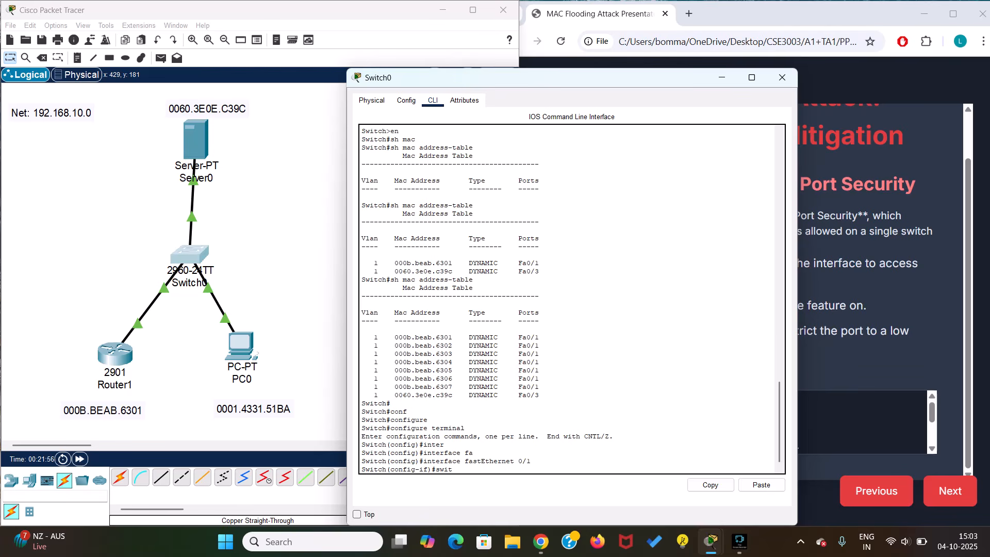
pyautogui.press('Tab')
pyautogui.write('mode access')
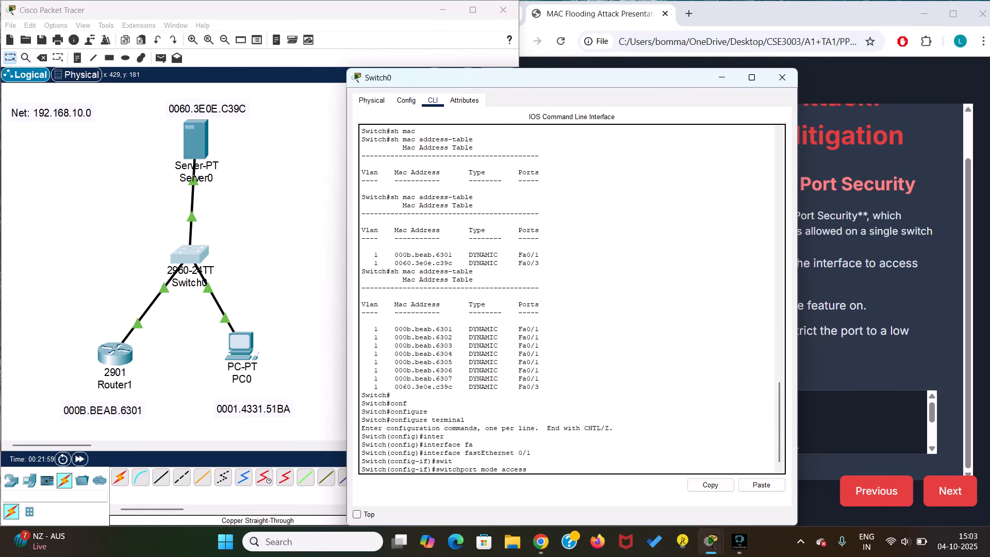
pyautogui.press('Return')
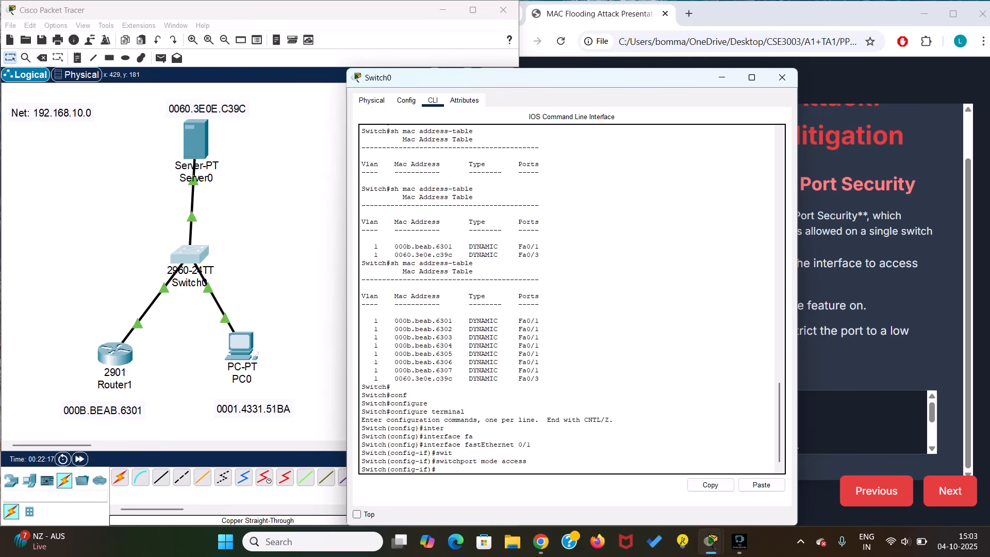
# Enable port security on Switch0's fastEthernet 0/1 with the switchport port-security command.
pyautogui.write('wic')
pyautogui.press('Tab')
pyautogui.press('BackSpace')
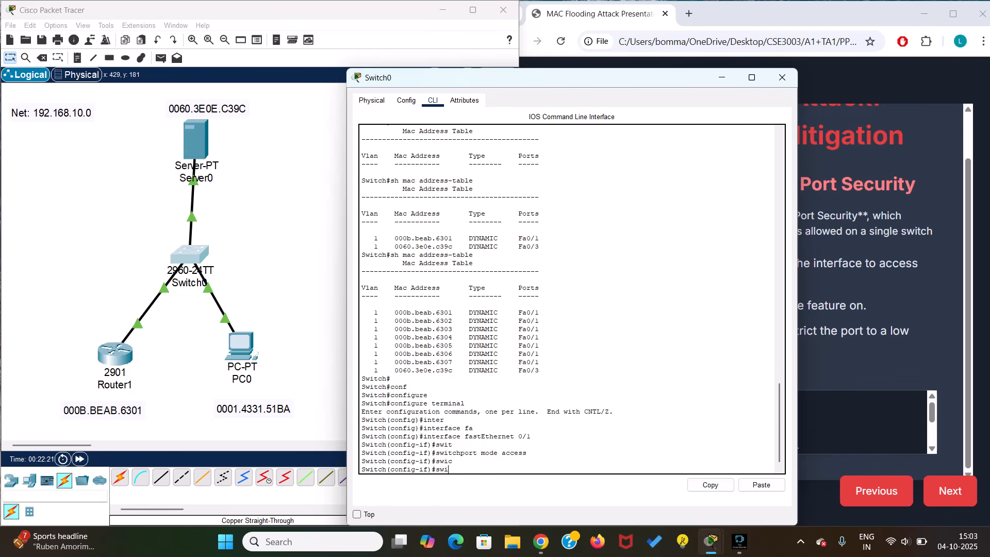
pyautogui.write('t')
pyautogui.press('Tab')
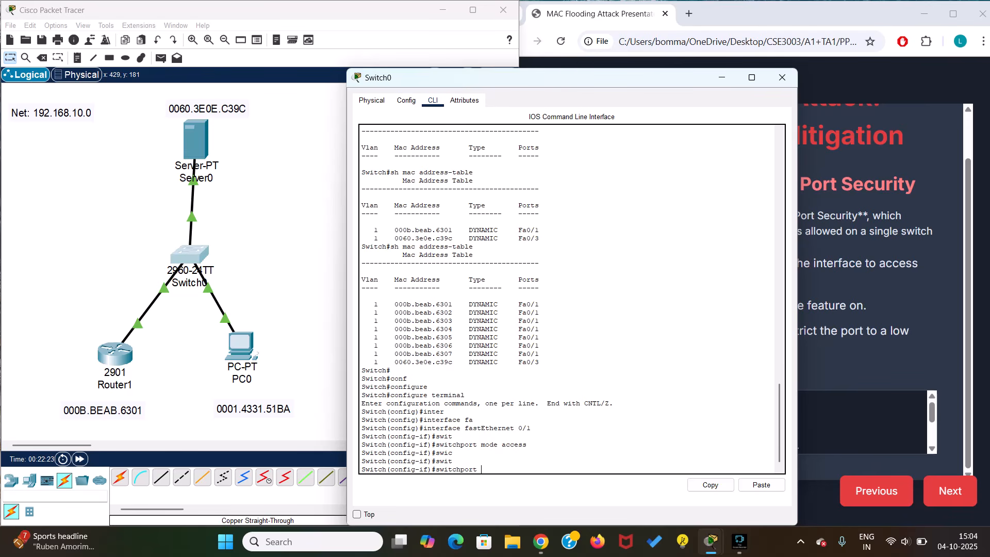
pyautogui.write('po')
pyautogui.press('Tab')
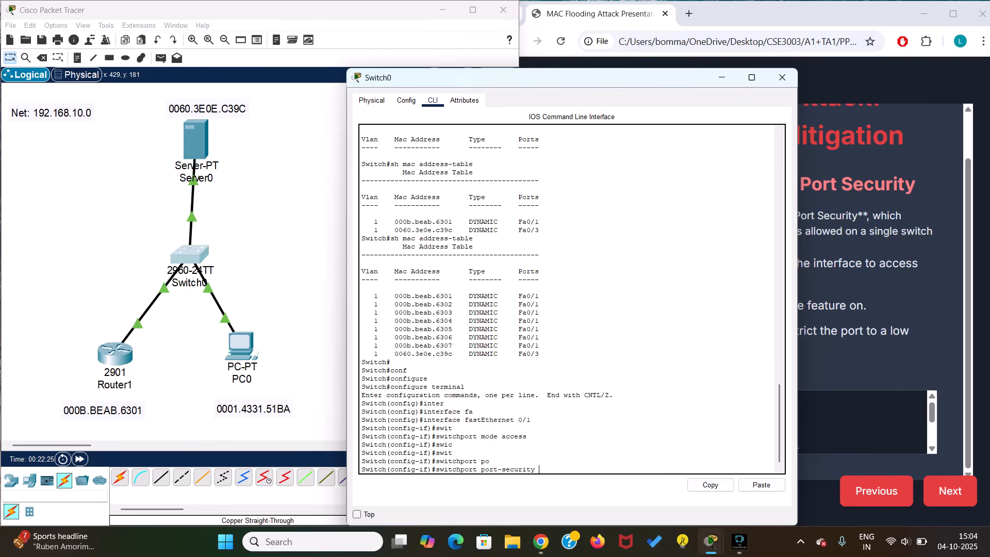
pyautogui.press('Return')
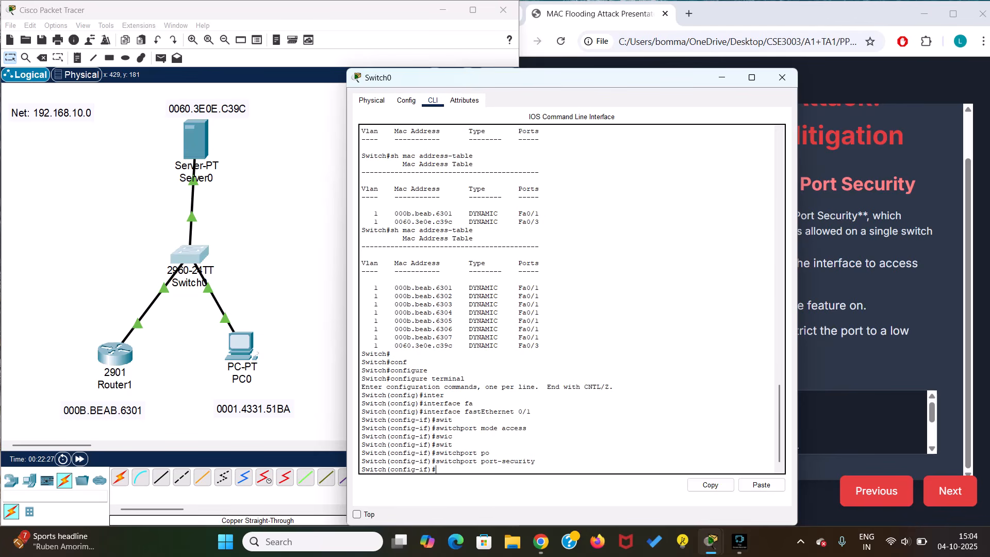
# Limit fastEthernet 0/1 to two MAC addresses with switchport port-security maximum 2.
pyautogui.press('Up')
pyautogui.write('maximum')
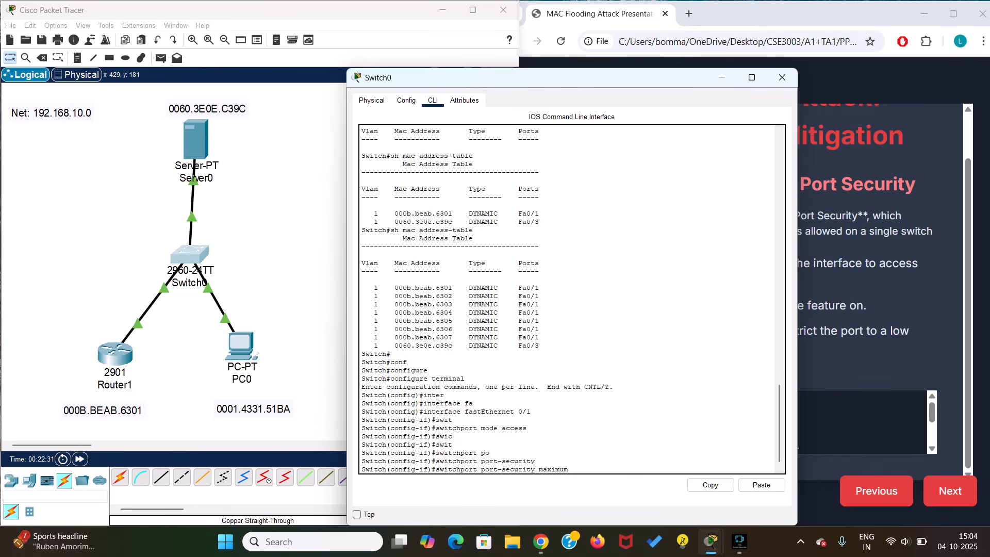
pyautogui.write(' 2')
pyautogui.press('Return')
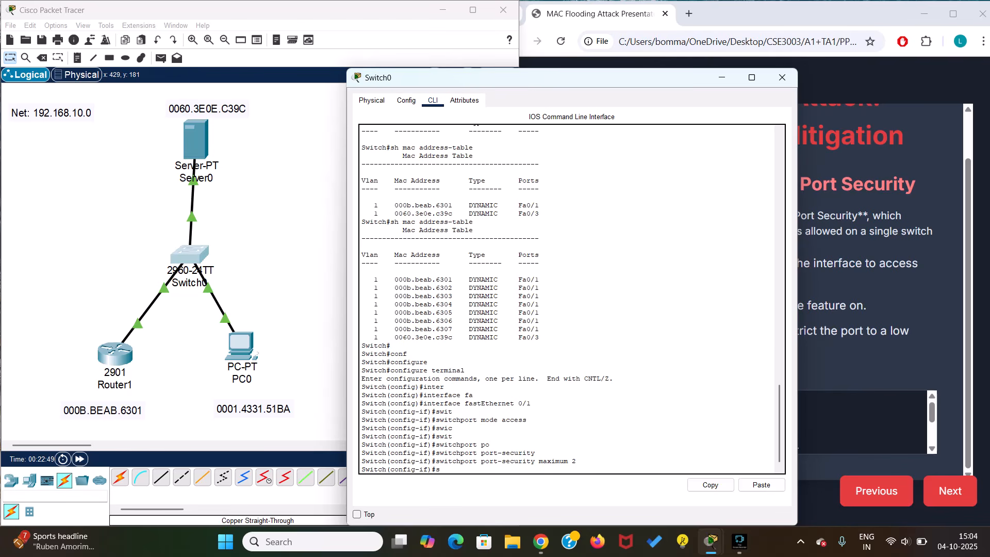
# Set the port-security violation action on fastEthernet 0/1 to shutdown.
pyautogui.write('witch')
pyautogui.press('Tab')
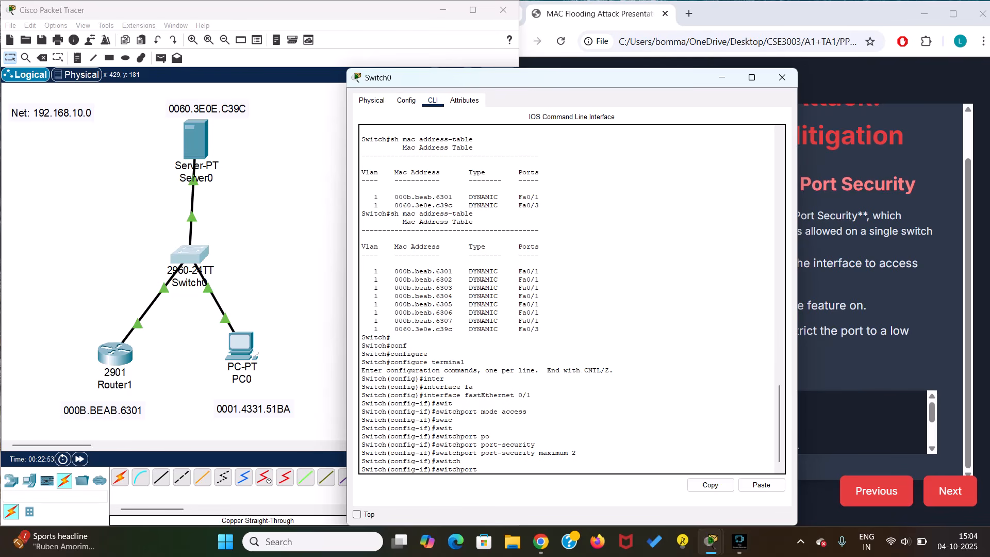
pyautogui.write('po')
pyautogui.press('Tab')
pyautogui.write('vi')
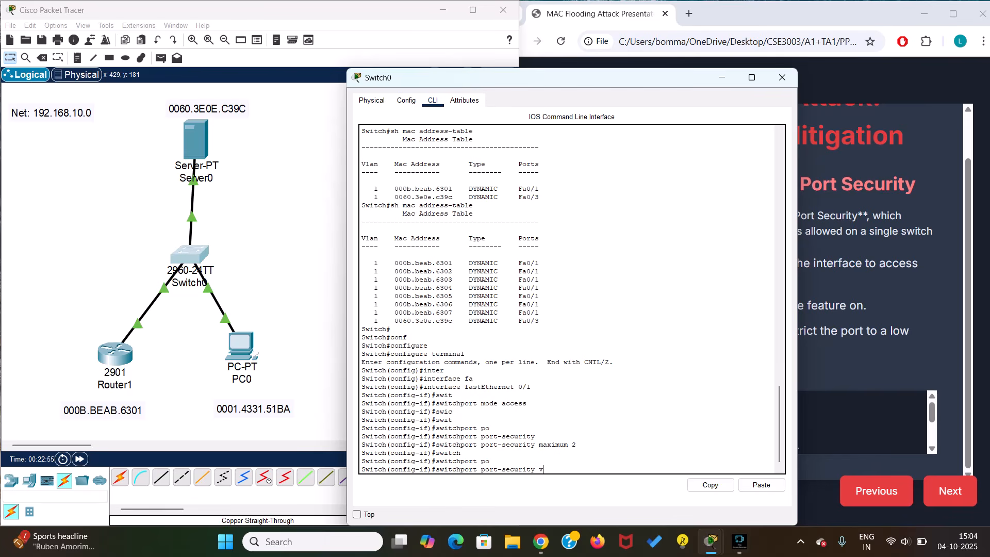
pyautogui.press('Tab')
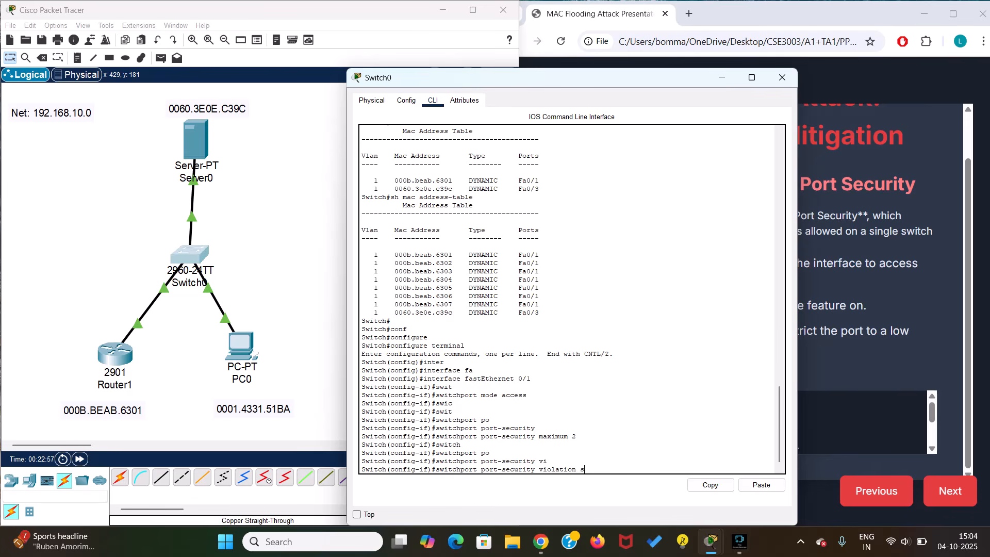
pyautogui.write('shut')
pyautogui.press('Tab')
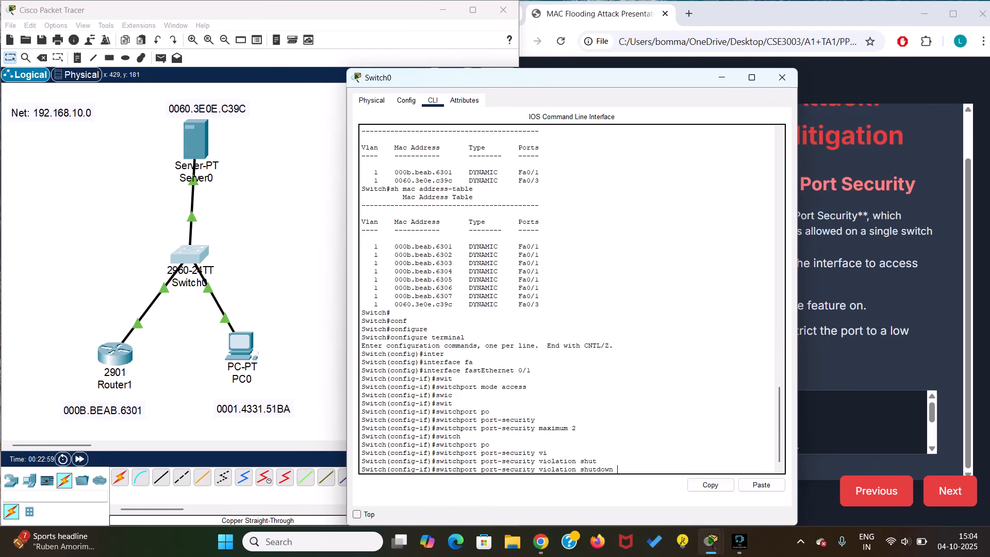
pyautogui.press('Return')
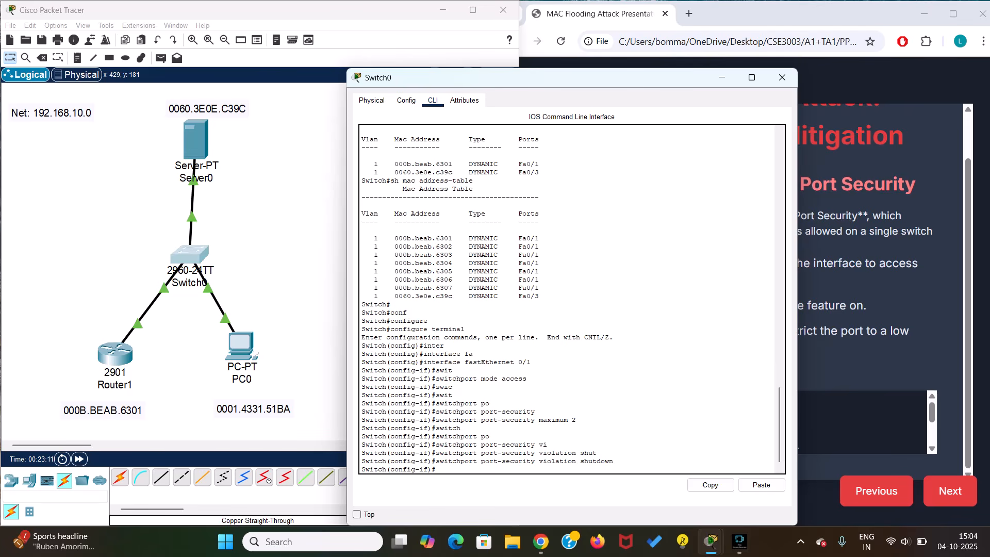
# Enable sticky MAC address learning on Switch0's fastEthernet 0/1 with switchport port-security mac-address sticky.
pyautogui.write('sw')
pyautogui.press('Tab')
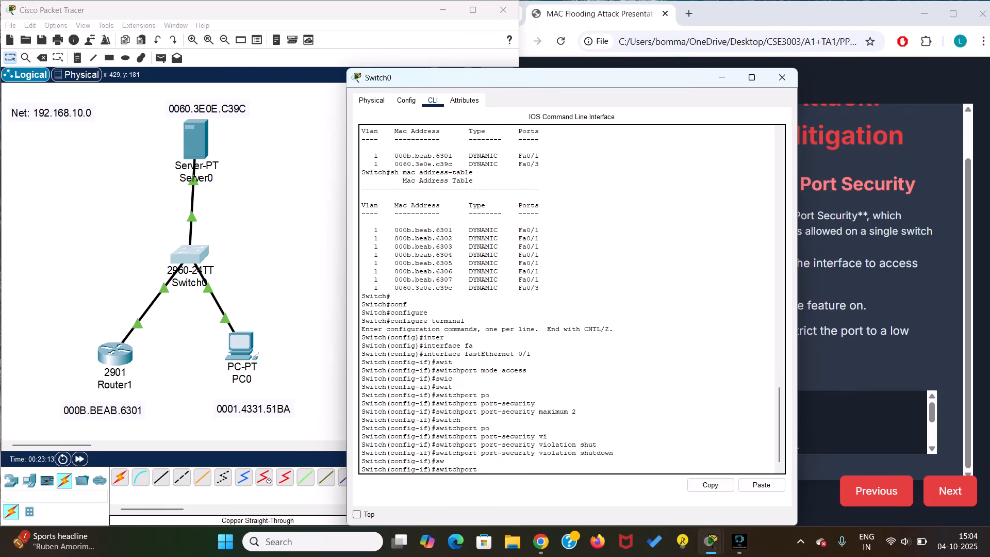
pyautogui.write('po')
pyautogui.press('Tab')
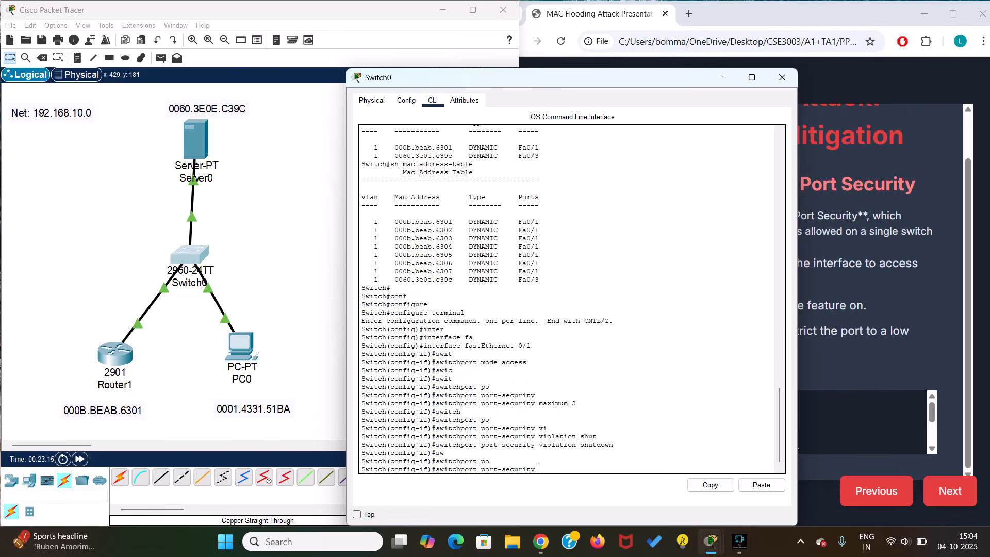
pyautogui.write('m')
pyautogui.press('Tab')
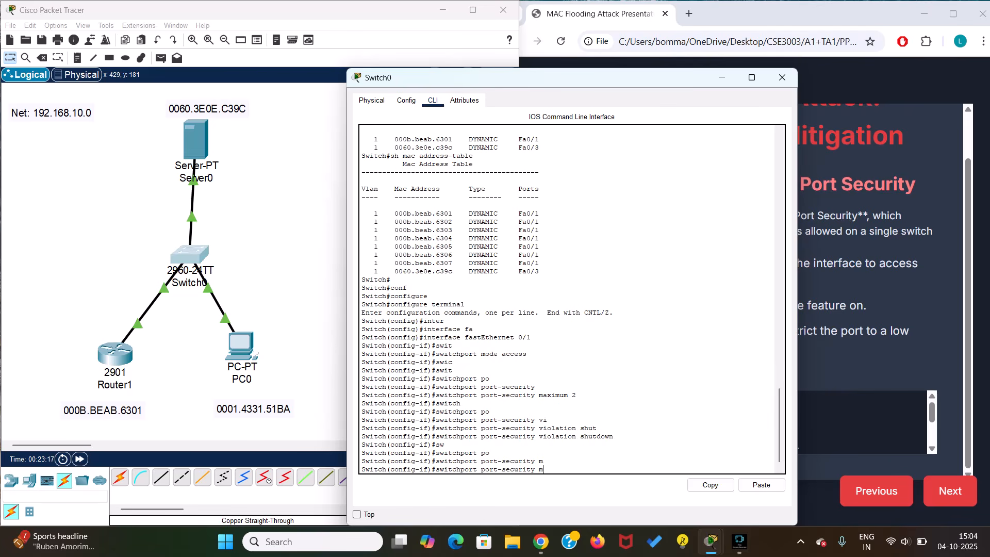
pyautogui.write('a')
pyautogui.press('Tab')
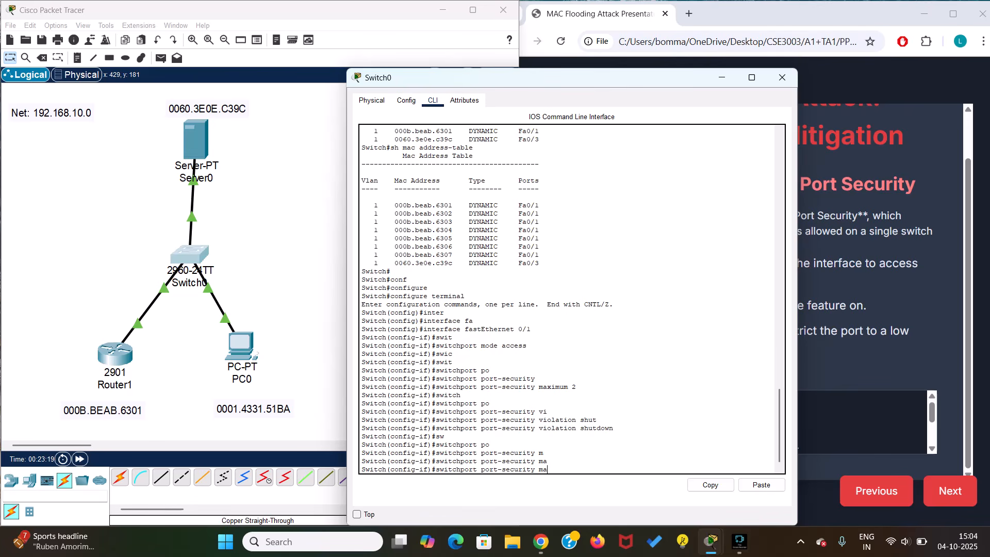
pyautogui.write('c')
pyautogui.press('Tab')
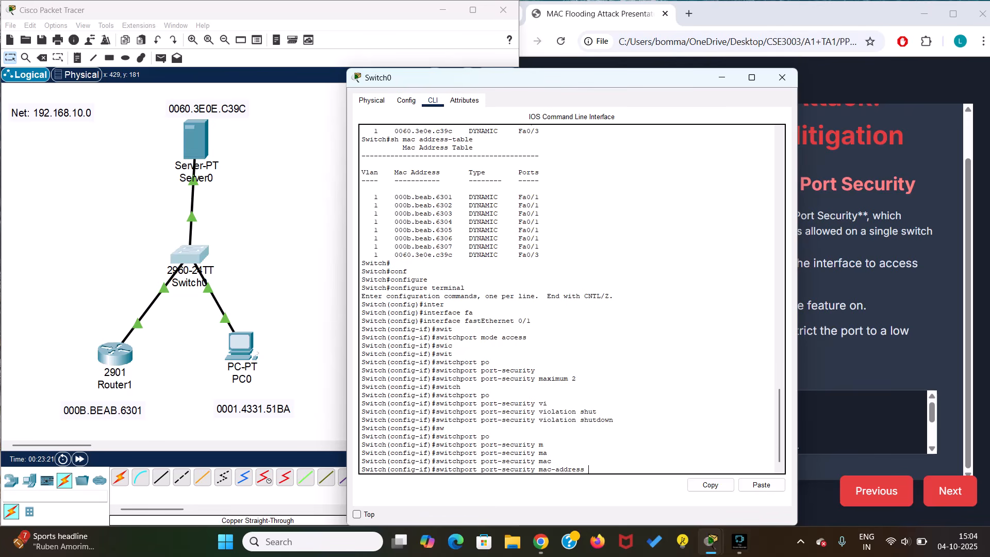
pyautogui.write('st')
pyautogui.press('Tab')
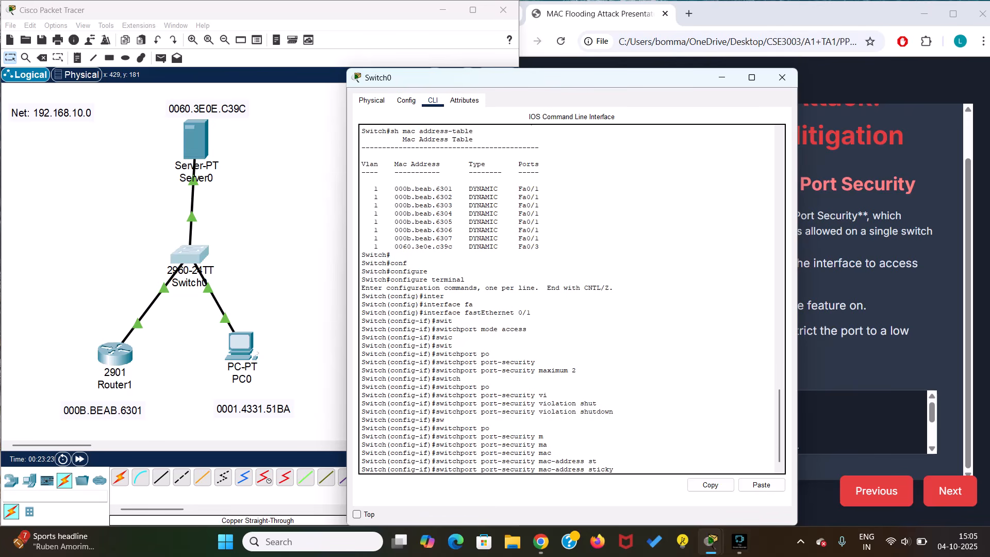
pyautogui.press('Return')
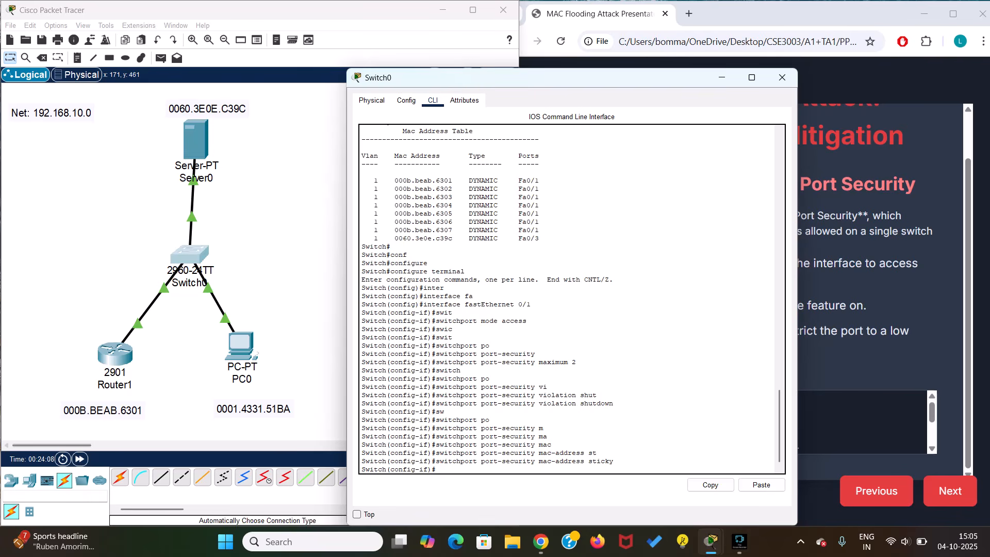
# Add two generic PCs, PC1 and PC2, to the workspace near Router1, one above the other.
pyautogui.click(30, 480)
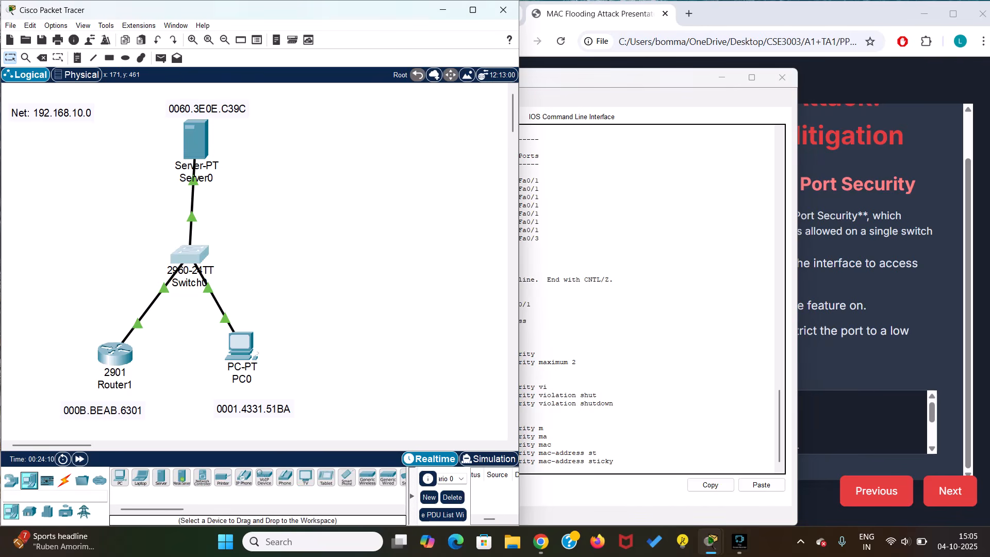
pyautogui.click(58, 284)
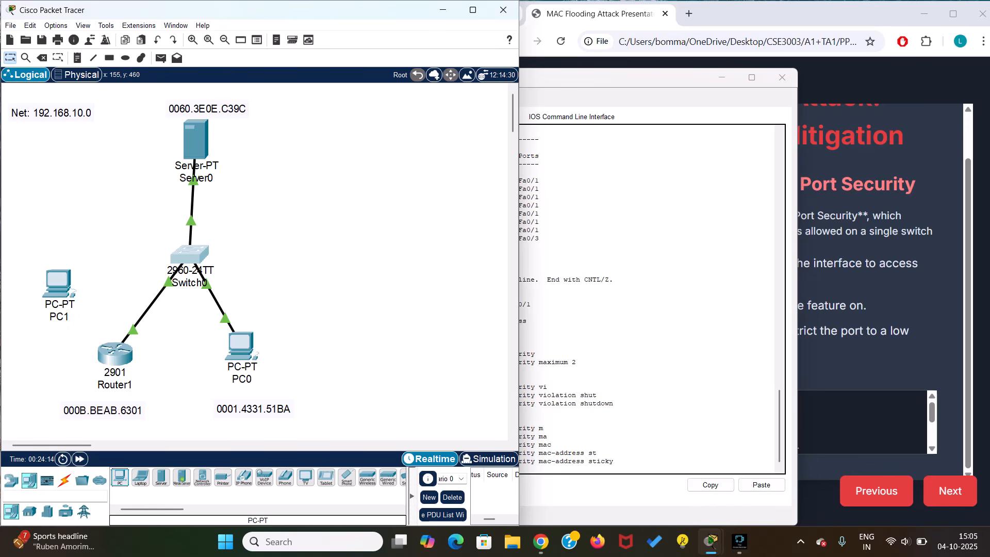
pyautogui.click(34, 371)
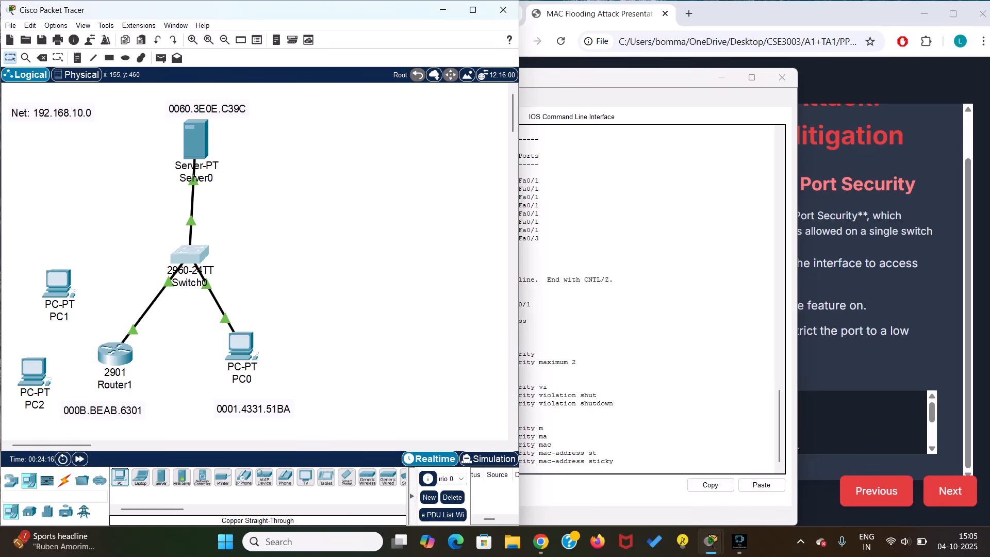
# Give PC1 the static IPv4 address 192.168.10.11 with subnet mask 255.255.255.0.
pyautogui.click(58, 284)
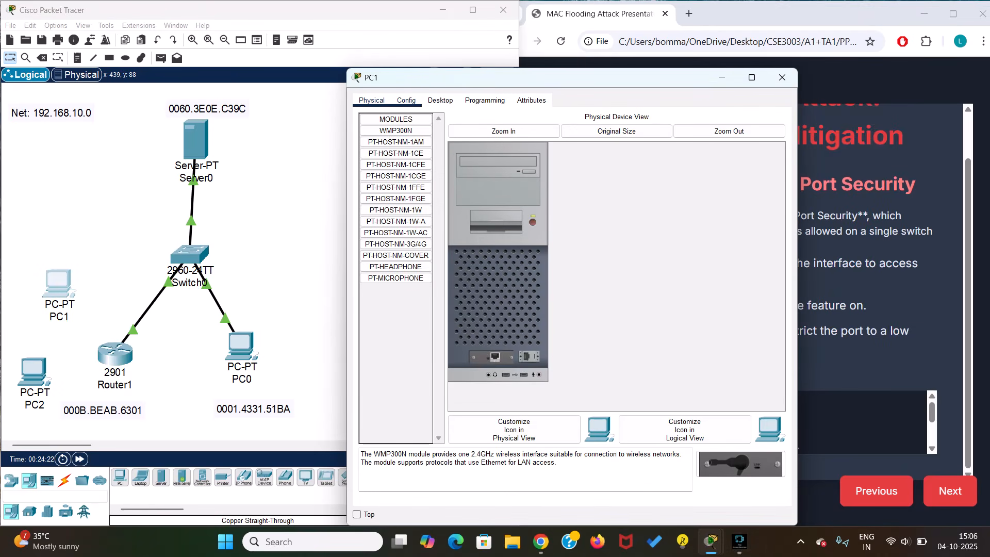
pyautogui.click(406, 100)
pyautogui.click(440, 100)
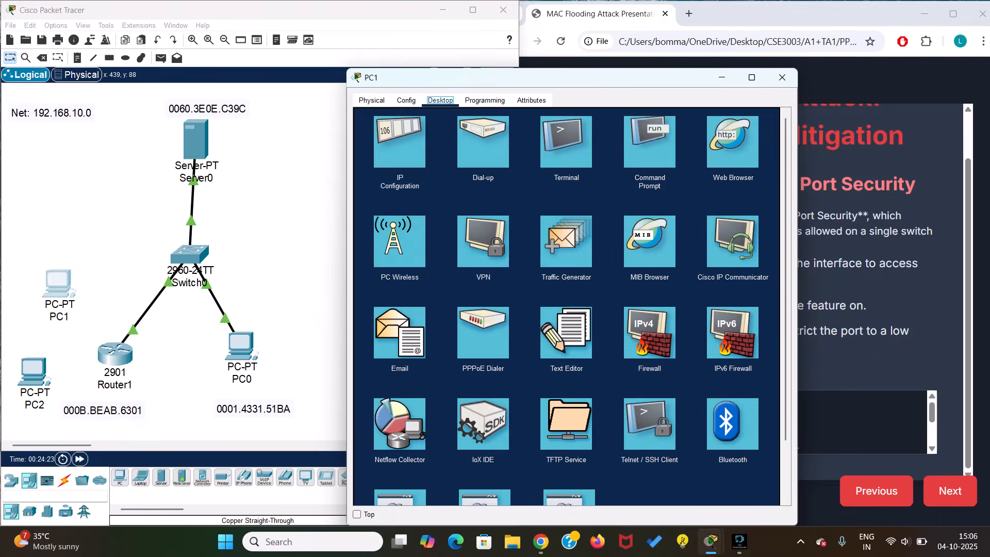
pyautogui.click(398, 140)
pyautogui.click(537, 177)
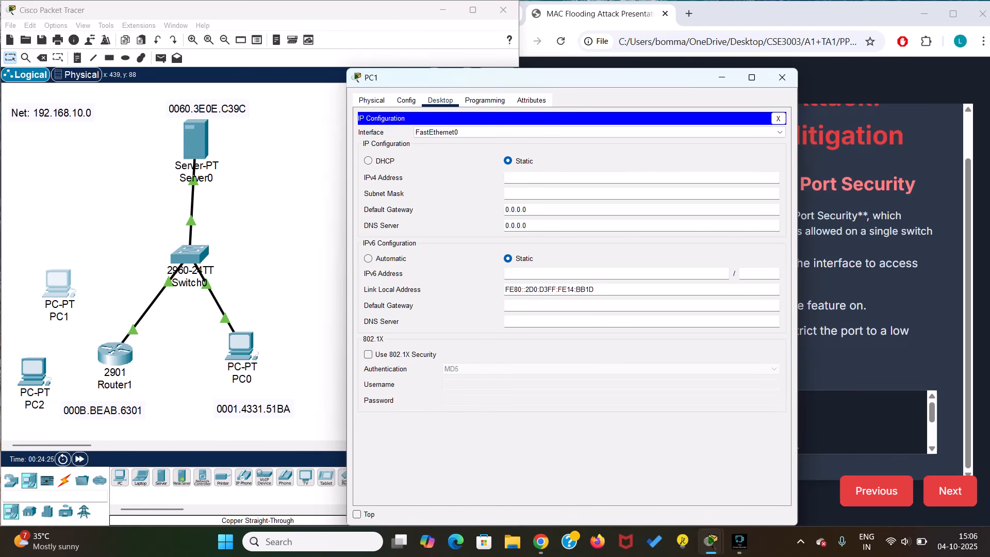
pyautogui.write('192.168.10.11')
pyautogui.press('Tab')
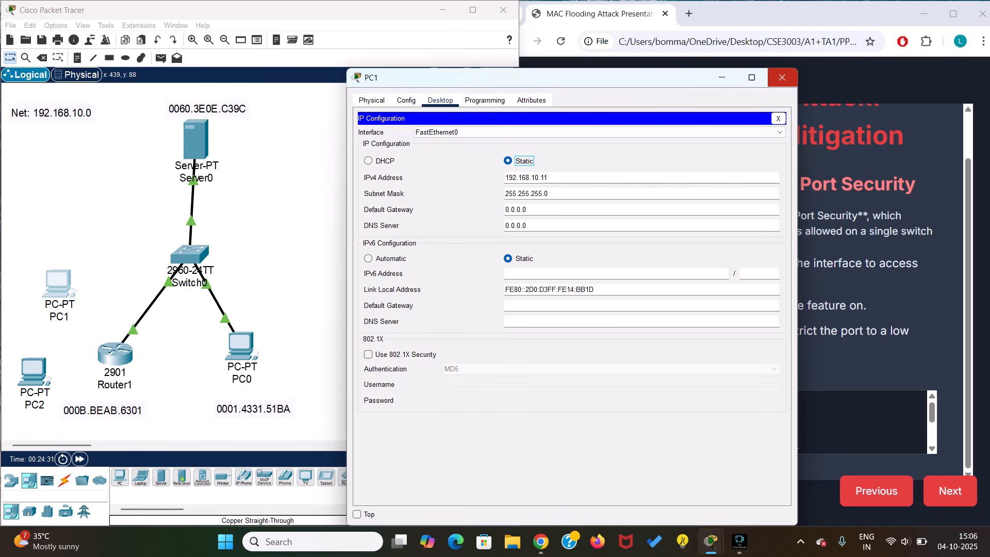
pyautogui.click(782, 78)
# Give PC2 the static IPv4 address 192.168.10.12 with subnet mask 255.255.255.0.
pyautogui.click(34, 371)
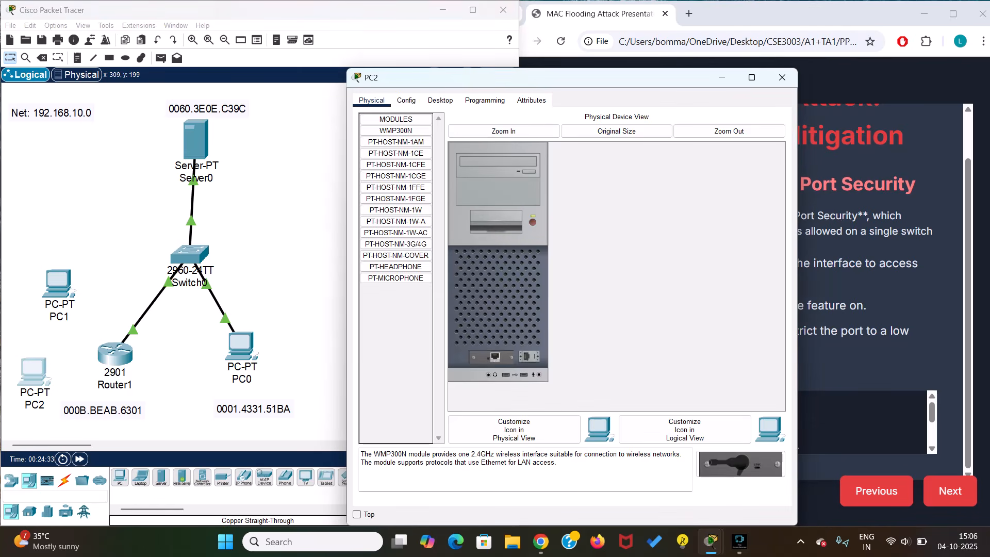
pyautogui.click(407, 100)
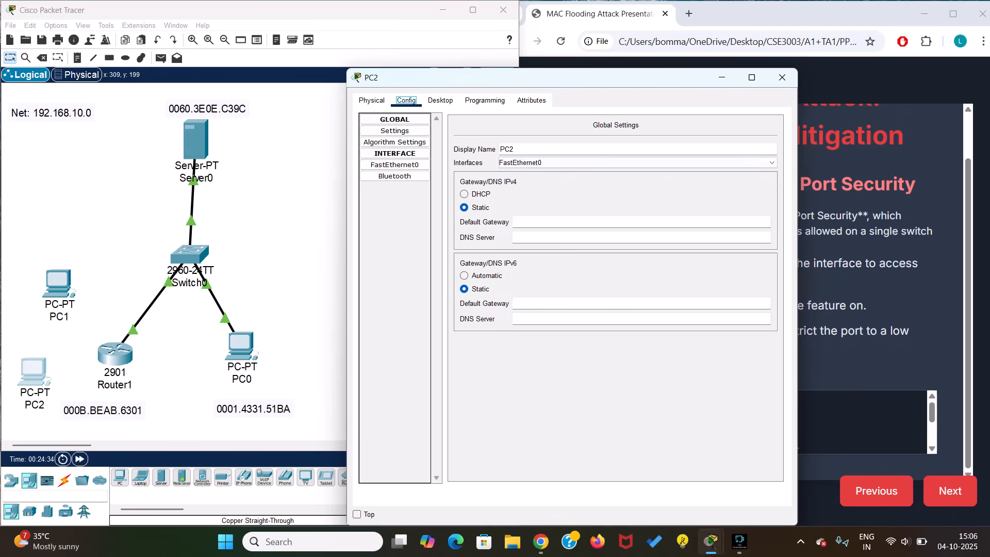
pyautogui.click(440, 100)
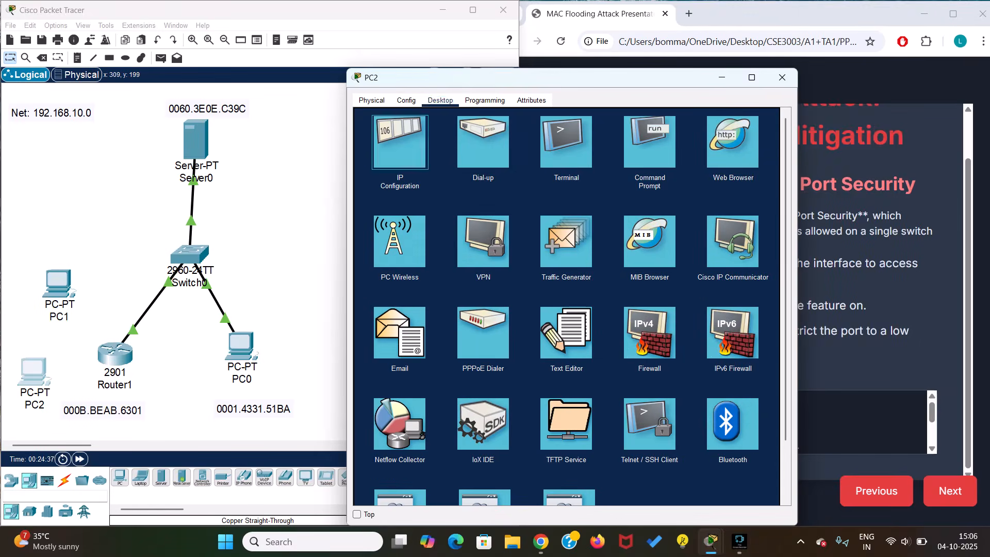
pyautogui.click(398, 187)
pyautogui.write('19')
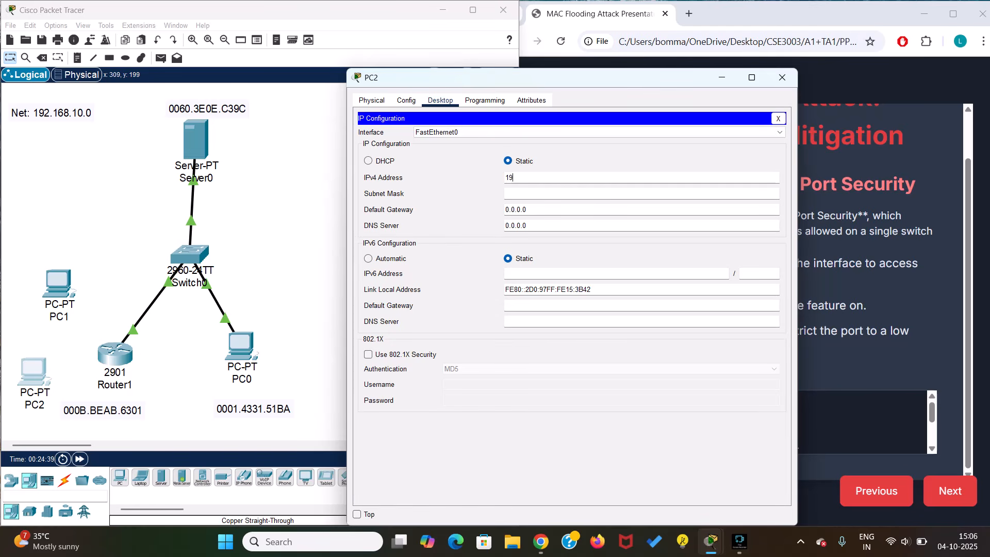
pyautogui.write('2.168.10.12')
pyautogui.press('Tab')
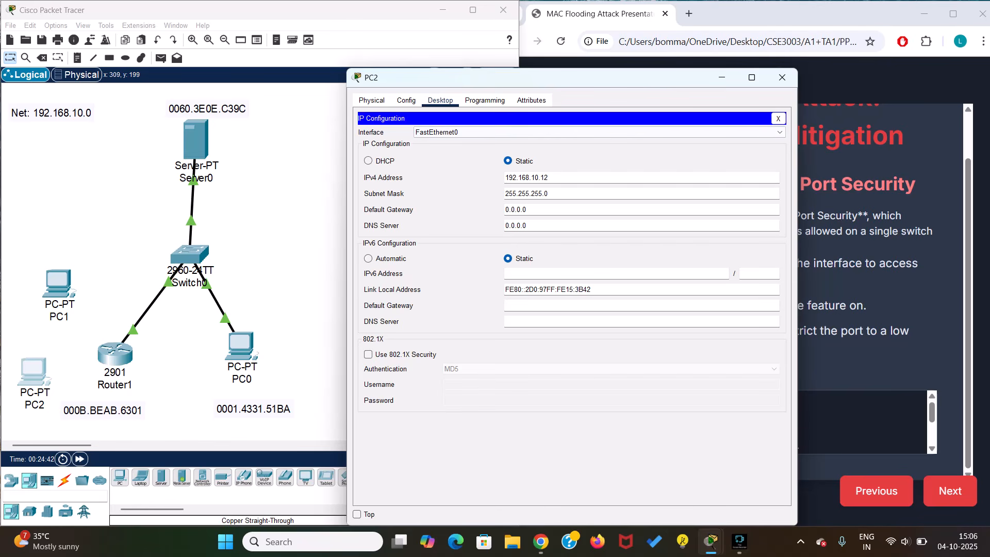
# Copy the MAC address of PC2's FastEthernet0 and place it as the note 00D0.9715.3B42 at PC2 in the workspace.
pyautogui.click(406, 101)
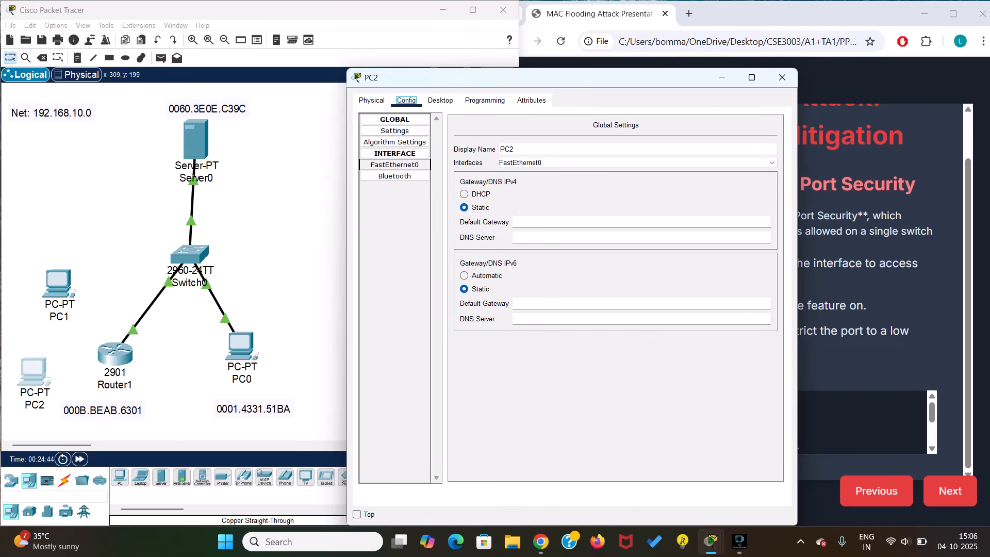
pyautogui.click(395, 165)
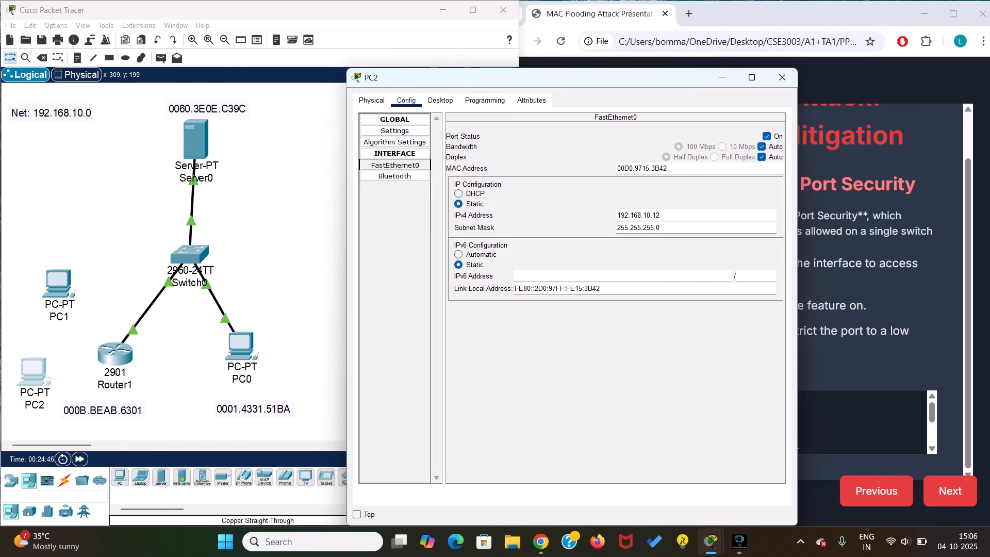
pyautogui.moveTo(668, 169); pyautogui.dragTo(615, 169)
pyautogui.hotkey('ctrl', 'c')
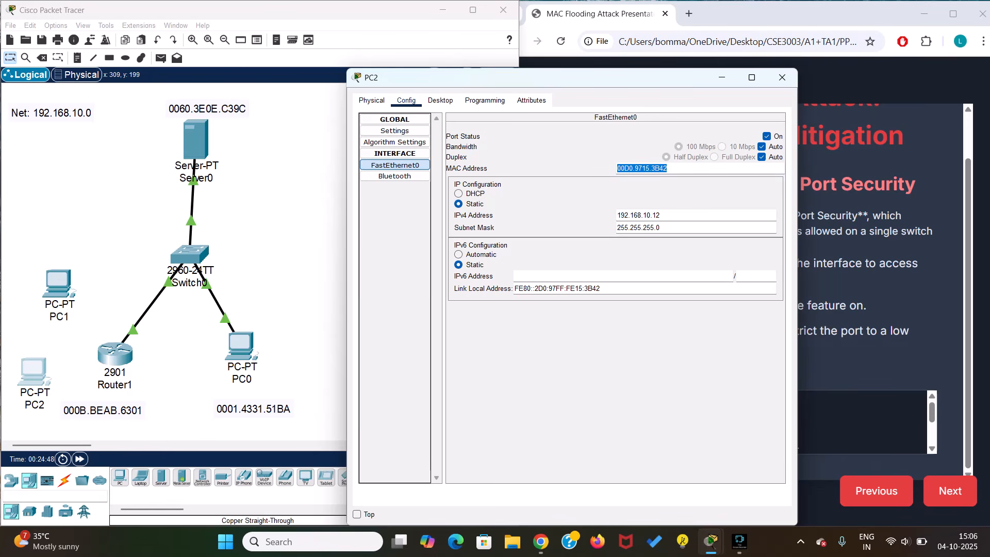
pyautogui.rightClick(638, 168)
pyautogui.click(664, 216)
pyautogui.click(77, 59)
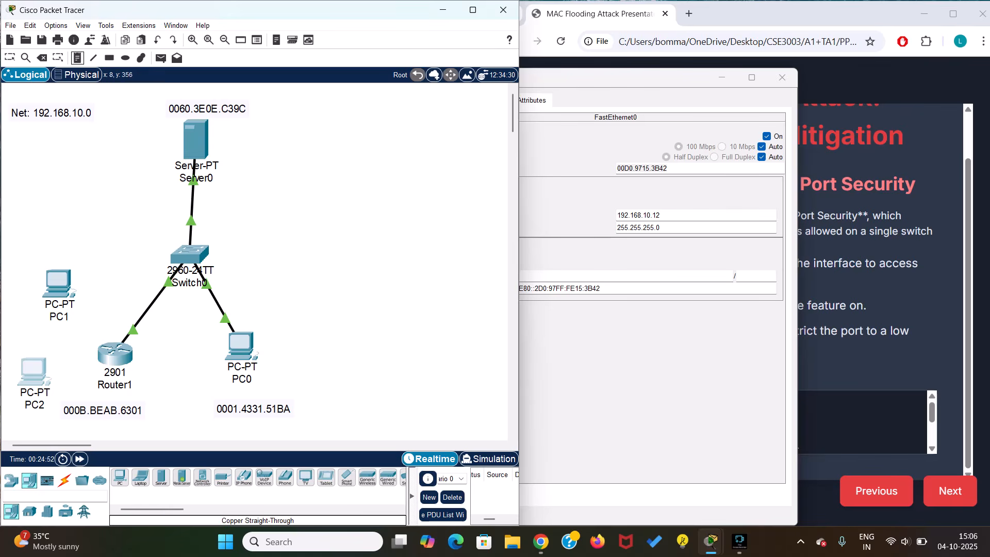
pyautogui.click(5, 350)
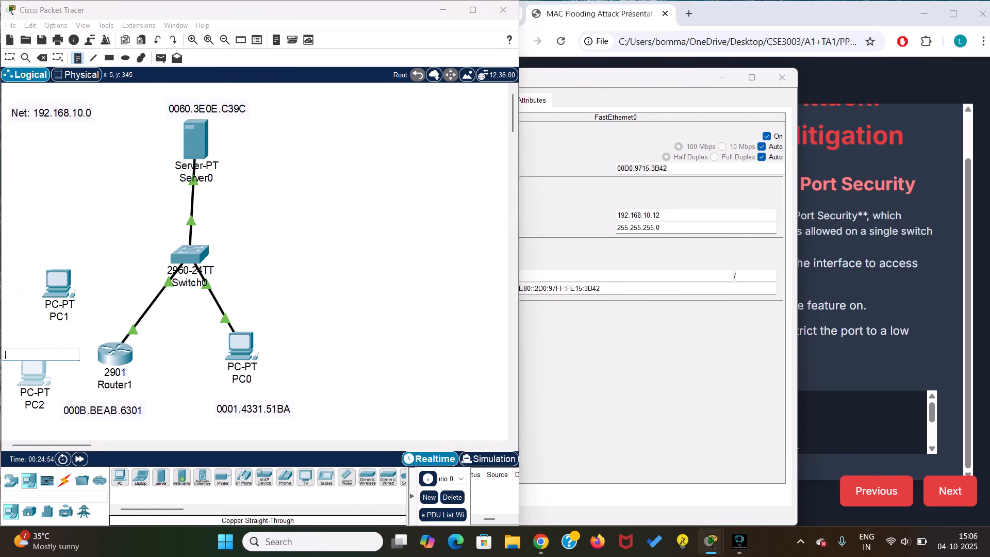
pyautogui.hotkey('ctrl', 'v')
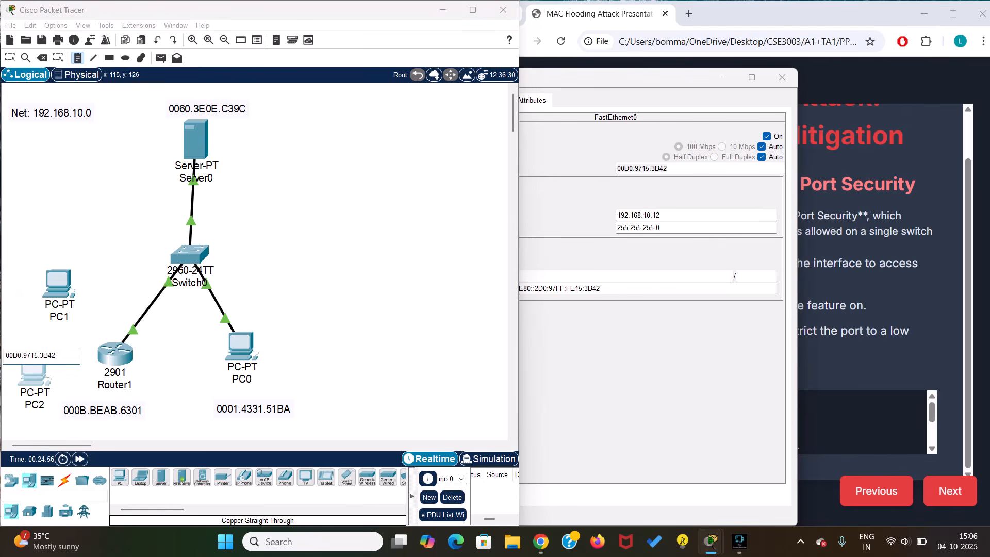
pyautogui.click(61, 206)
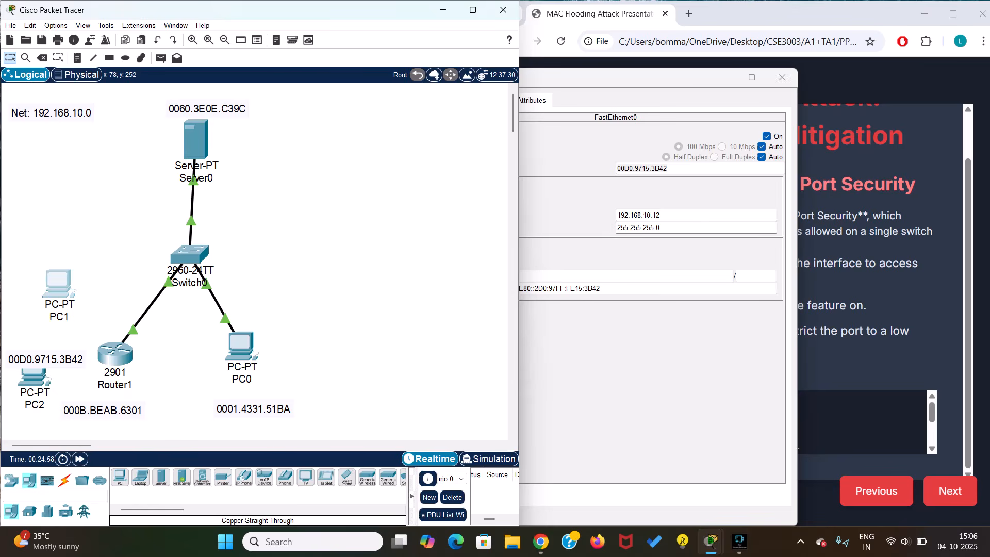
# Copy the MAC address of PC1's FastEthernet0 and place it as the note 00D0.D314.BB1D at PC1 in the workspace.
pyautogui.click(58, 284)
pyautogui.click(407, 100)
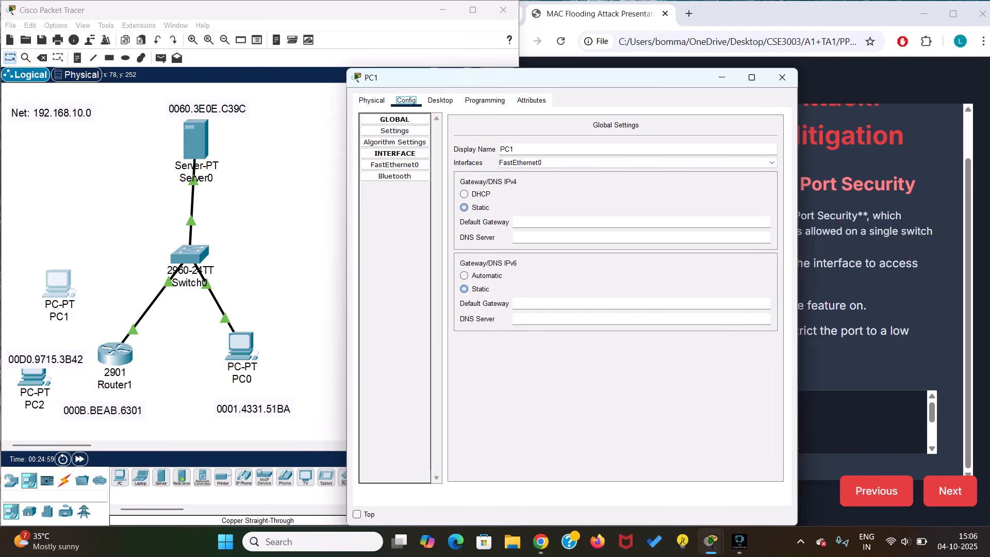
pyautogui.click(395, 164)
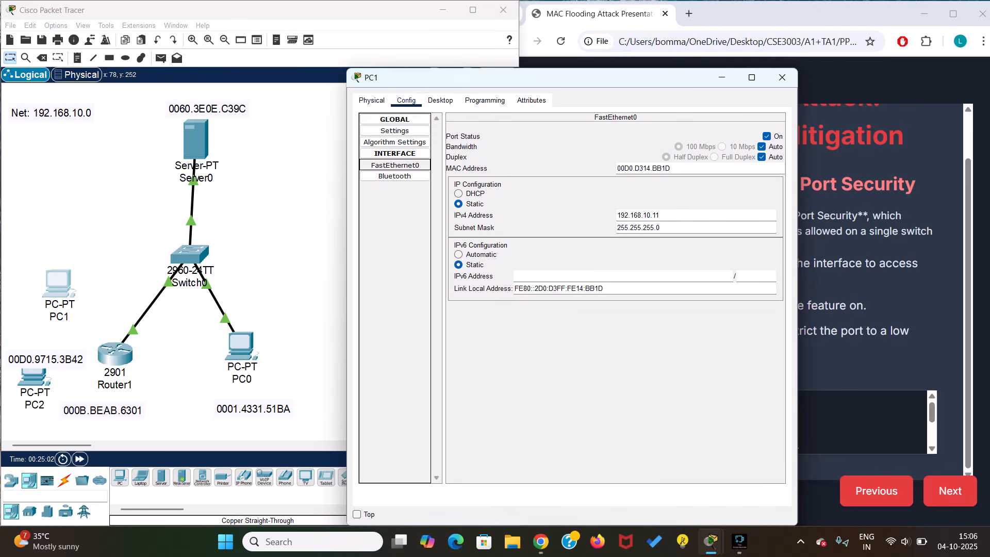
pyautogui.moveTo(672, 169); pyautogui.dragTo(615, 168)
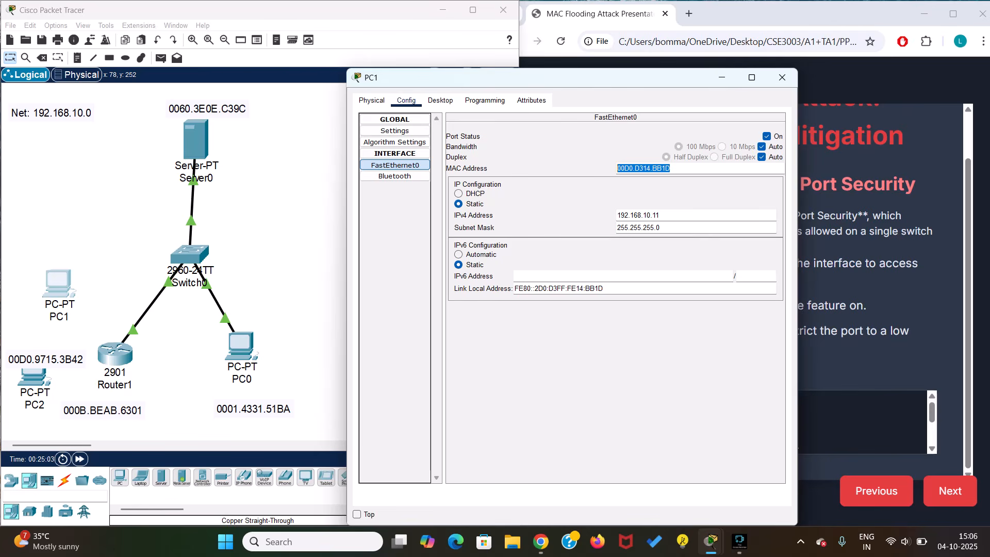
pyautogui.rightClick(655, 169)
pyautogui.click(671, 214)
pyautogui.click(77, 57)
pyautogui.click(19, 272)
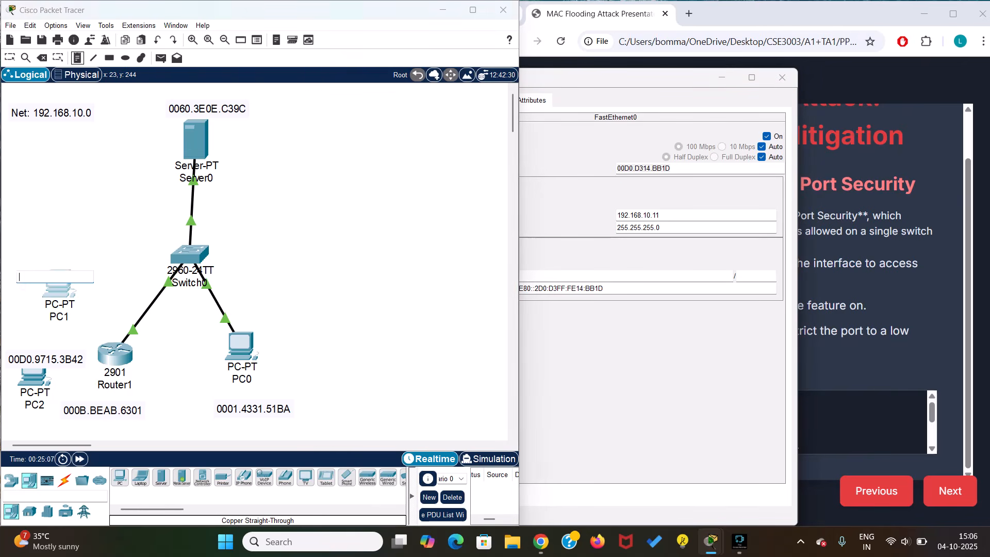
pyautogui.hotkey('ctrl', 'v')
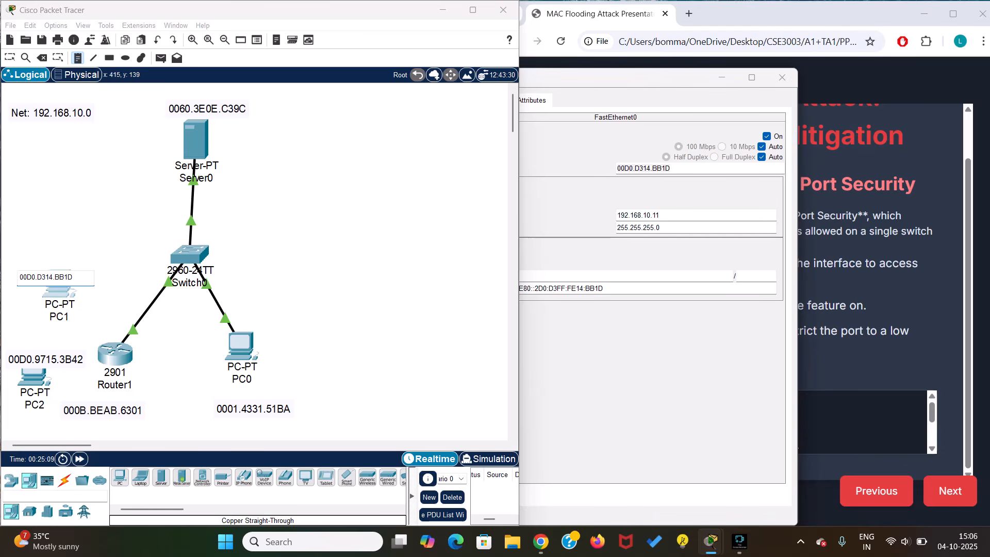
pyautogui.press('Escape')
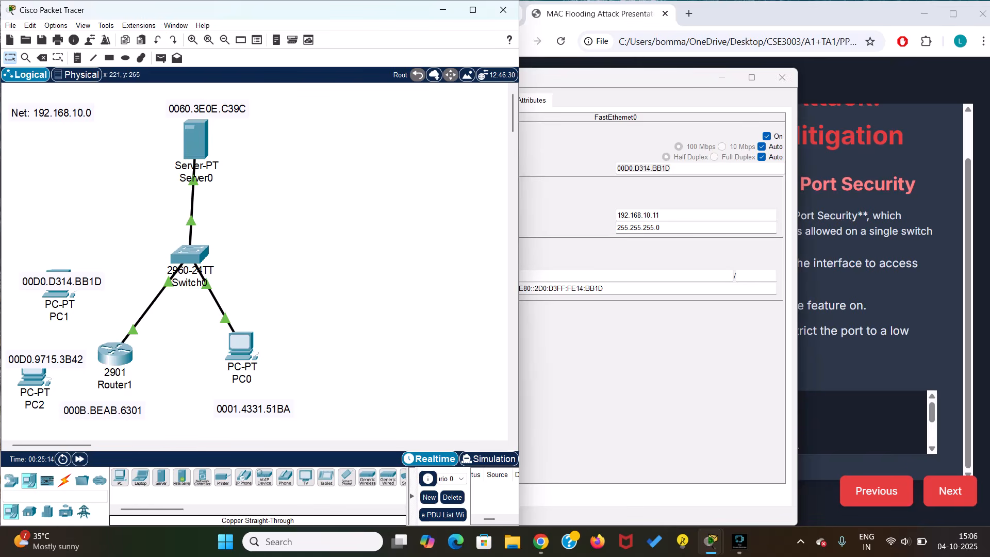
# Leave configuration mode on Switch0 and display its MAC table with sh mac address-table.
pyautogui.click(190, 254)
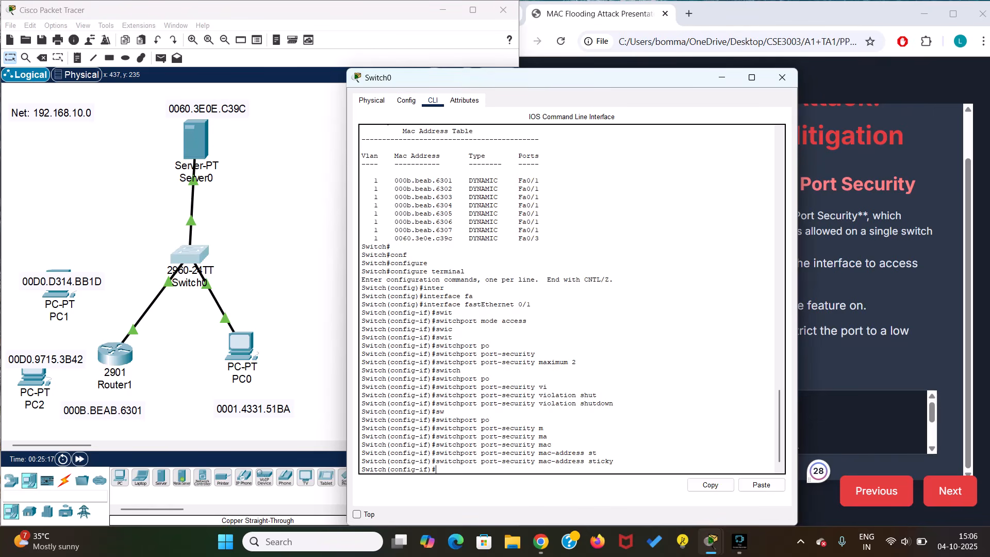
pyautogui.press('Up')
pyautogui.press('Down')
pyautogui.hotkey('ctrl', 'z')
pyautogui.press('Up')
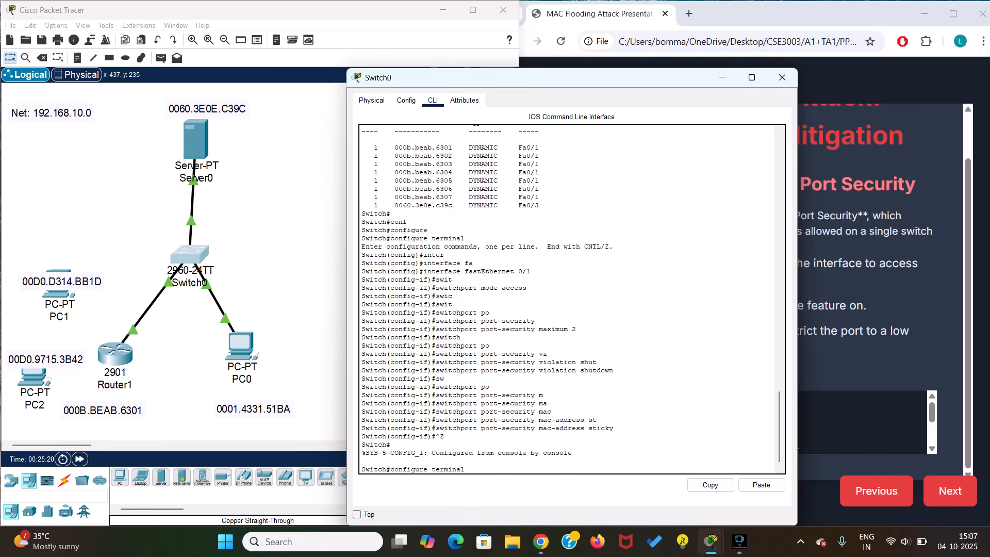
pyautogui.press('Up')
pyautogui.press('Return')
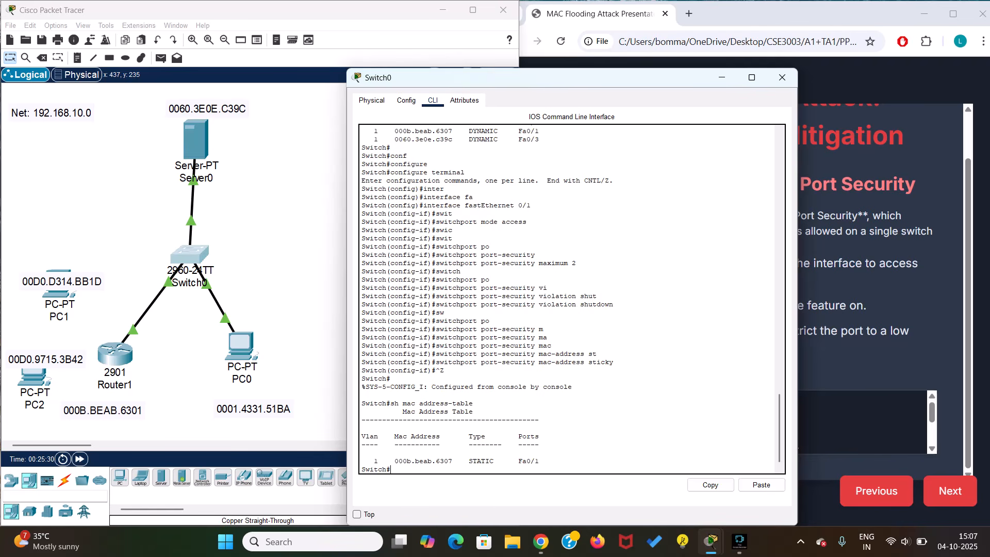
# Set the MAC address of Router1's GigabitEthernet0/0 to 000B.BEAB.6301 in its interface configuration.
pyautogui.click(782, 77)
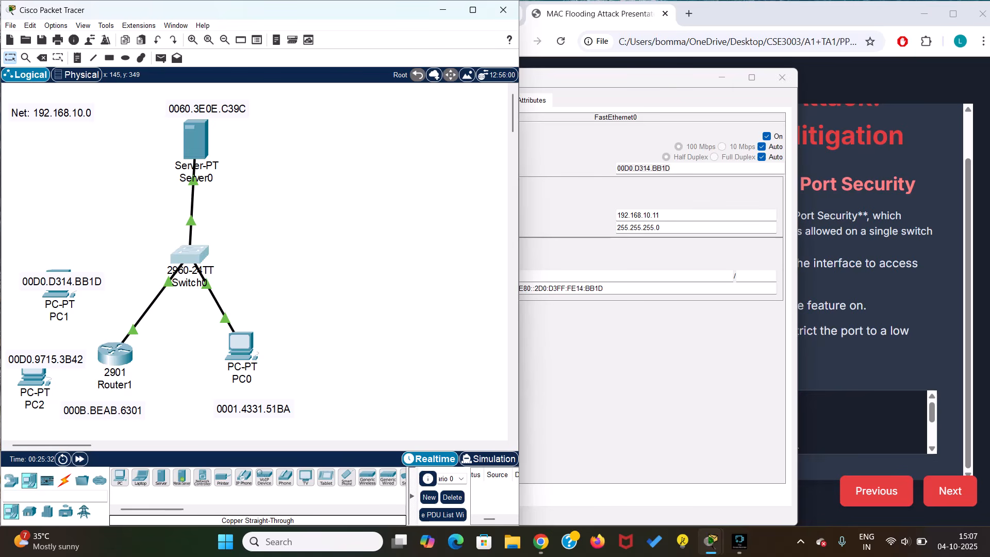
pyautogui.click(114, 355)
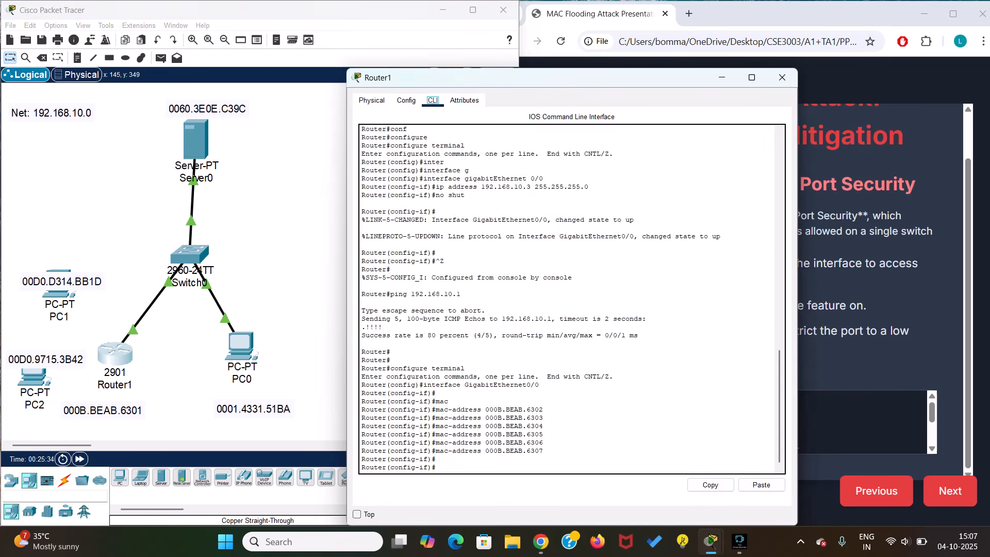
pyautogui.click(407, 101)
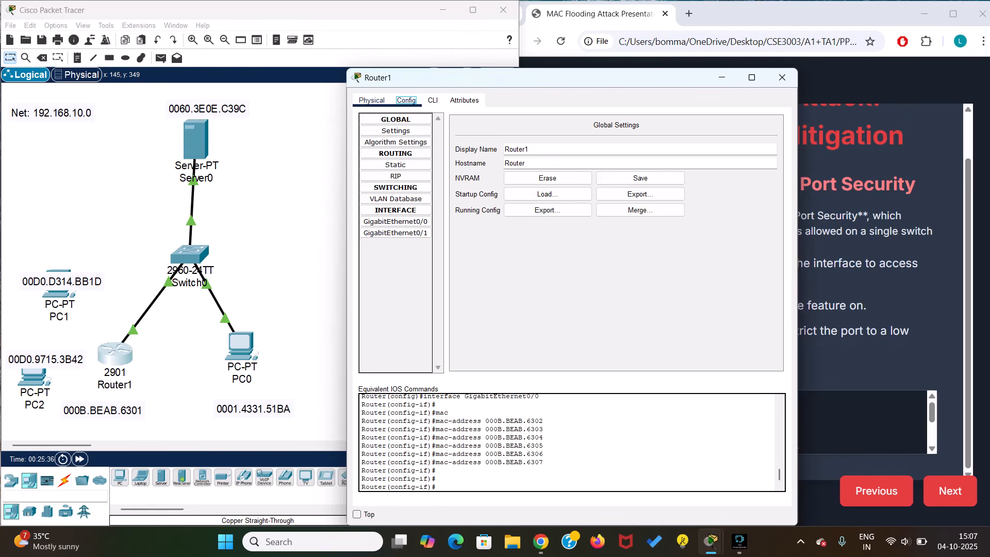
pyautogui.click(395, 222)
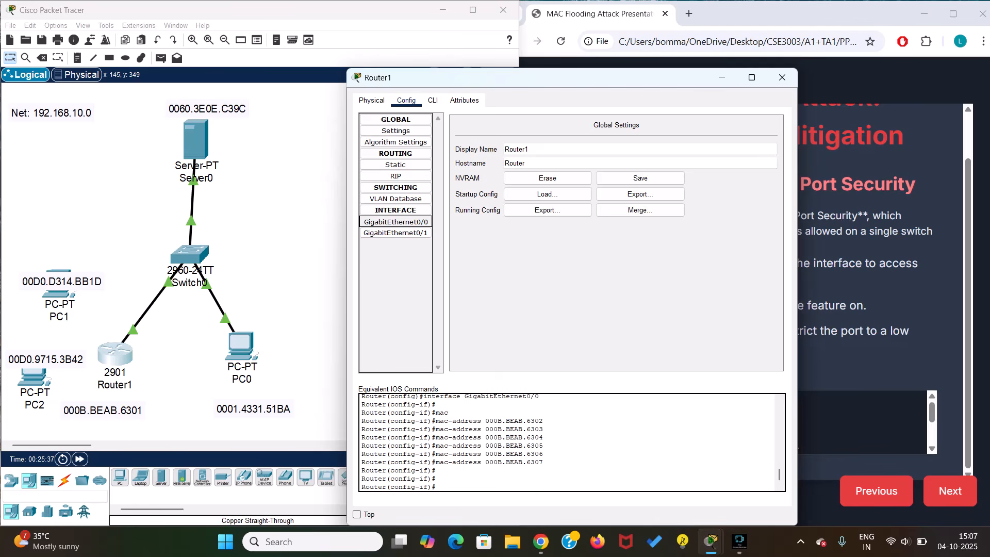
pyautogui.click(395, 222)
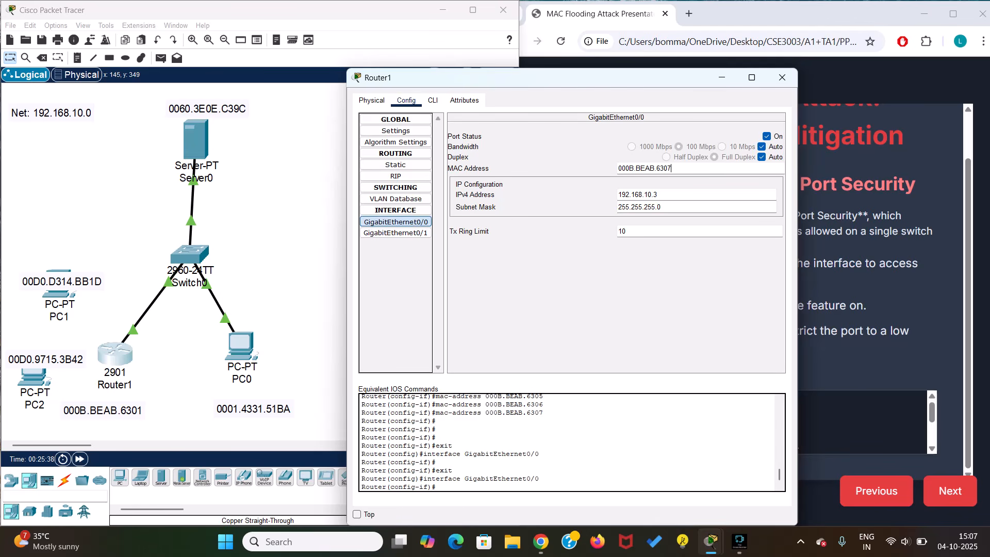
pyautogui.click(672, 169)
pyautogui.press('BackSpace')
pyautogui.press('Return')
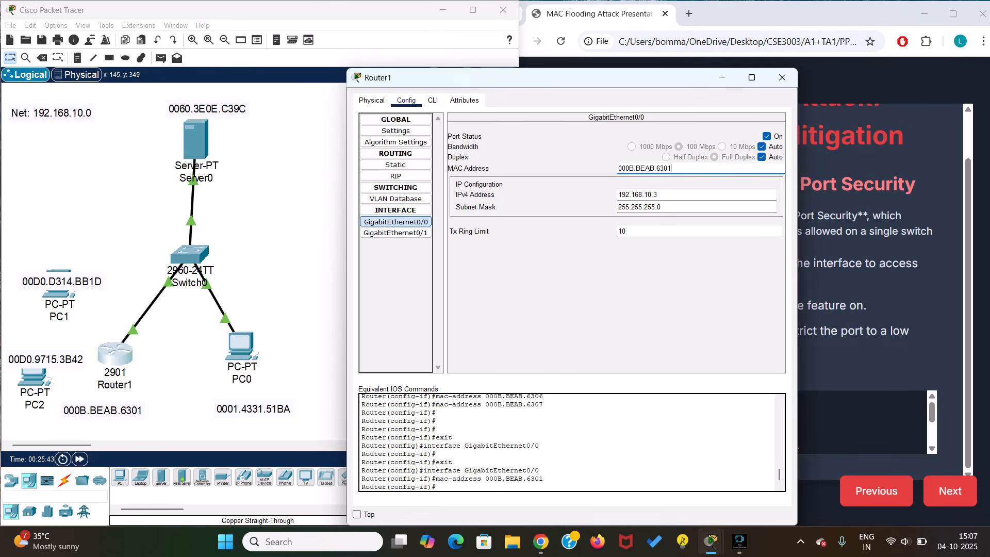
# Apply the MAC addresses 000B.BEAB.6302 through 000B.BEAB.6307 one after another to Router1's GigabitEthernet0/0.
pyautogui.press('BackSpace')
pyautogui.write('2')
pyautogui.press('Return')
pyautogui.press('BackSpace')
pyautogui.write('3')
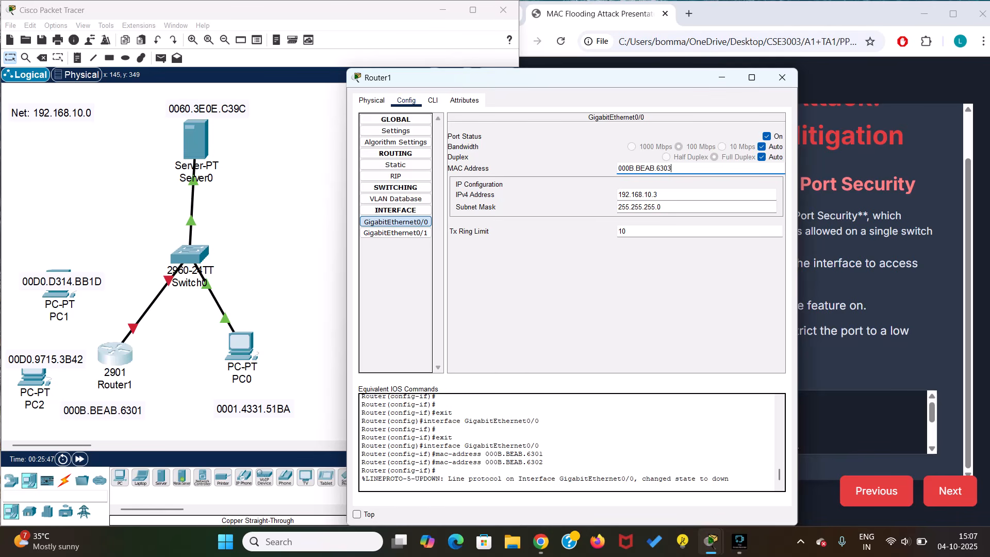
pyautogui.press('Return')
pyautogui.press('BackSpace')
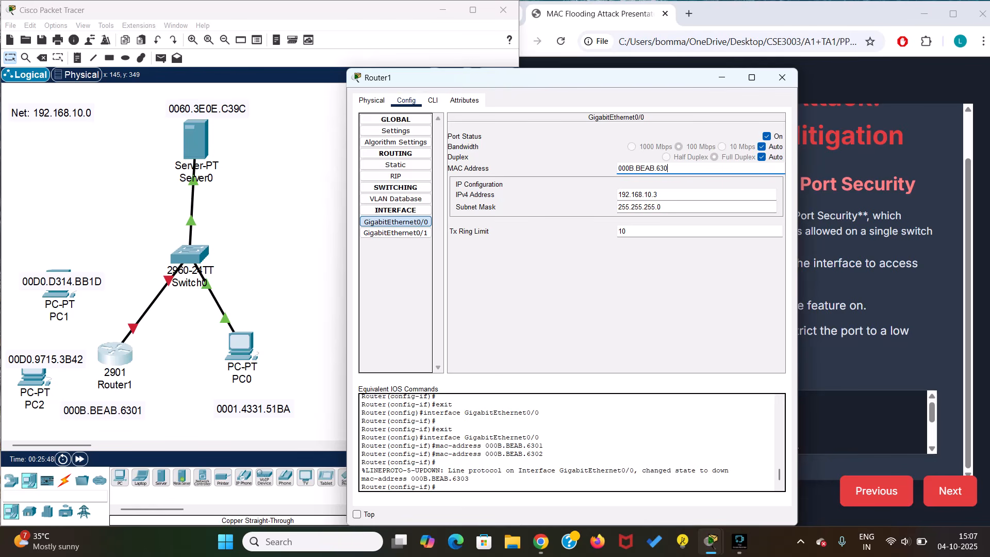
pyautogui.write('4')
pyautogui.press('Return')
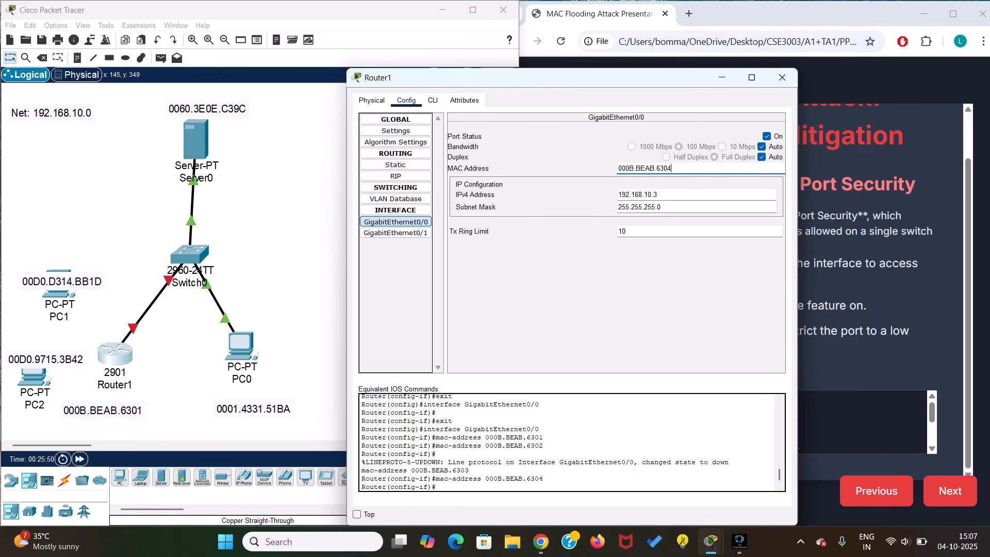
pyautogui.press('BackSpace')
pyautogui.write('5')
pyautogui.press('Return')
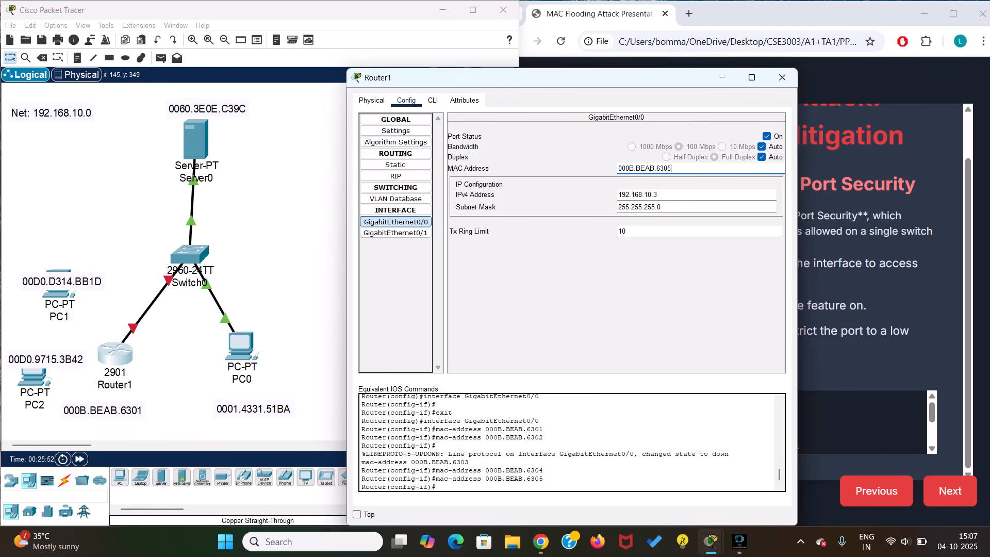
pyautogui.press('BackSpace')
pyautogui.write('6')
pyautogui.press('Return')
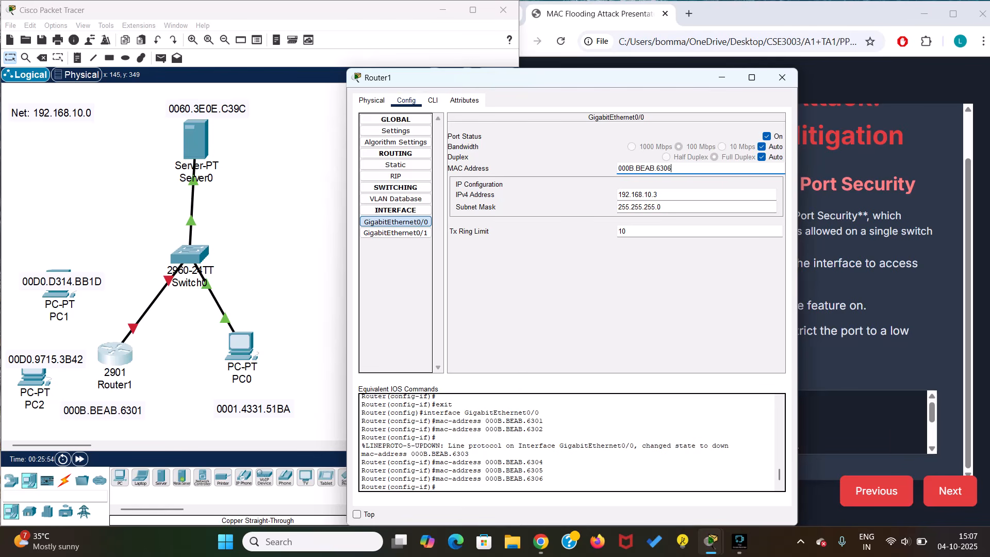
pyautogui.press('BackSpace')
pyautogui.write('7')
pyautogui.press('Return')
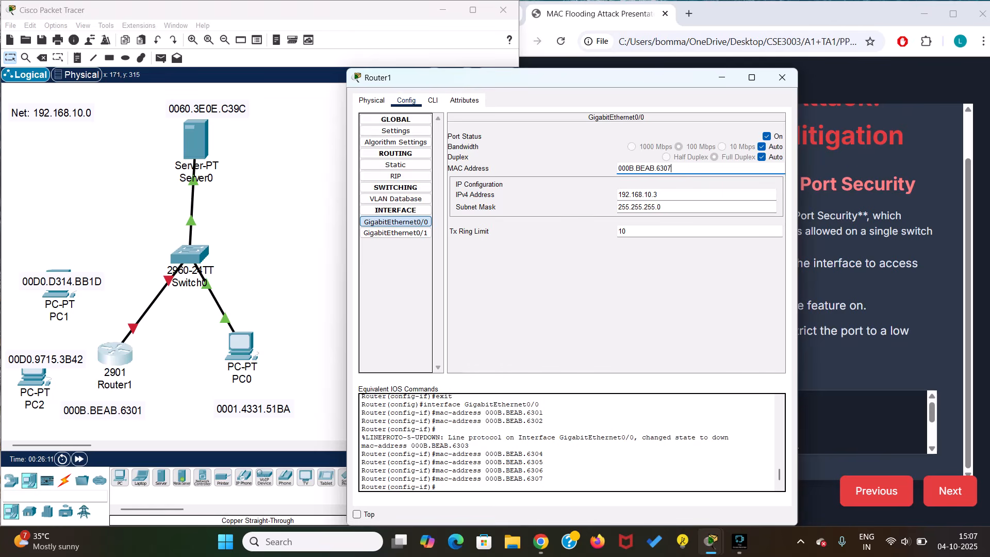
# Move the cable end from Router1 to the FastEthernet0 port of PC2, keeping it connected to Switch0.
pyautogui.click(133, 328)
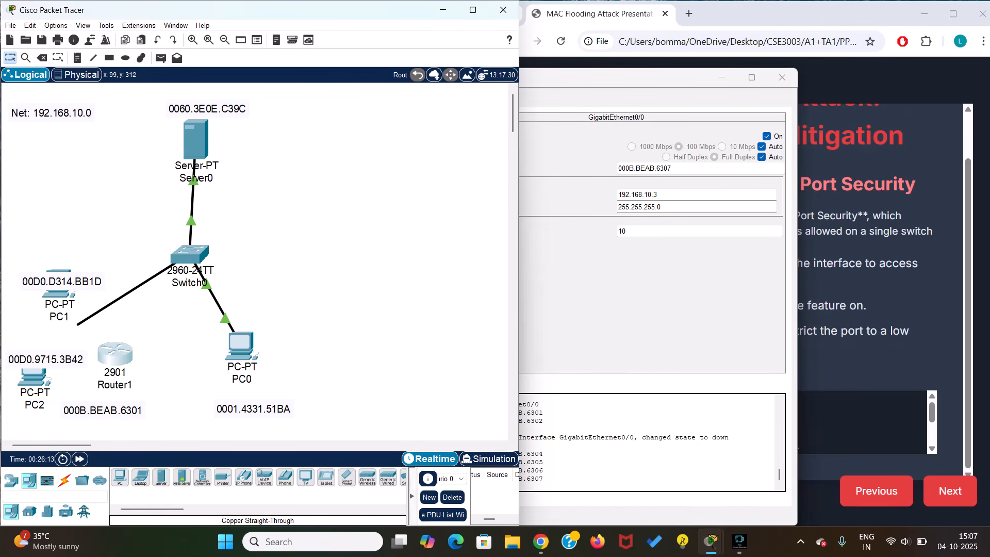
pyautogui.click(37, 377)
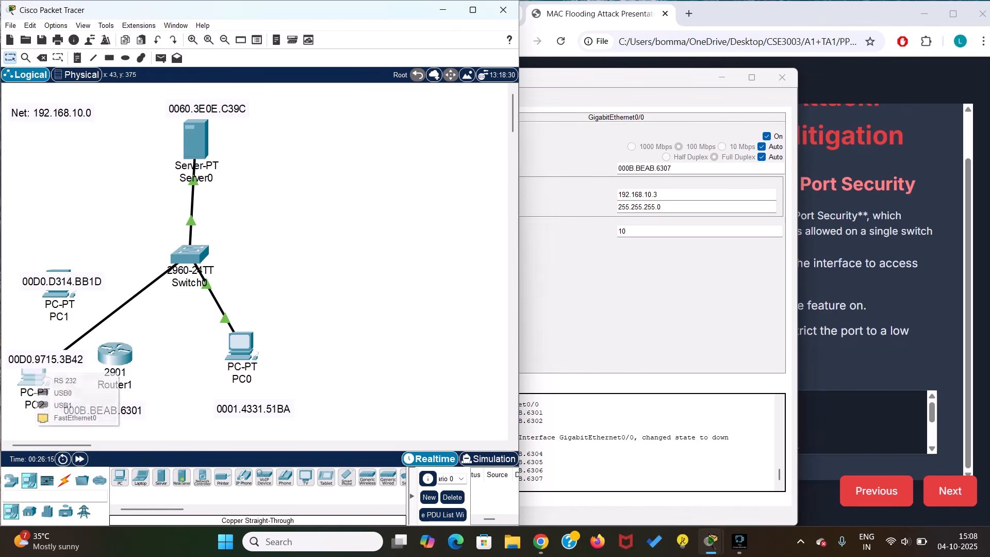
pyautogui.click(75, 418)
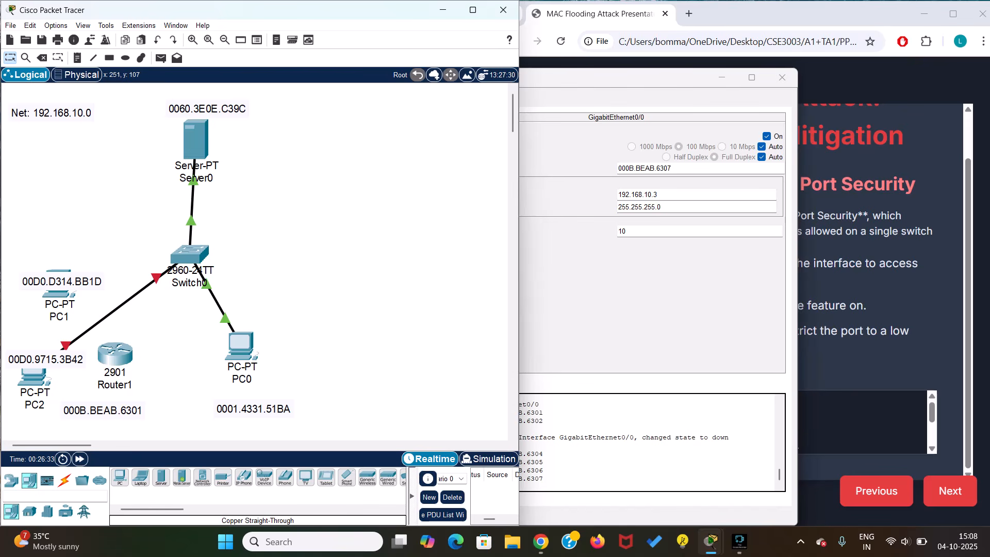
# Open Switch0's command line and examine the status messages for FastEthernet0/1, then return to the prompt.
pyautogui.click(190, 254)
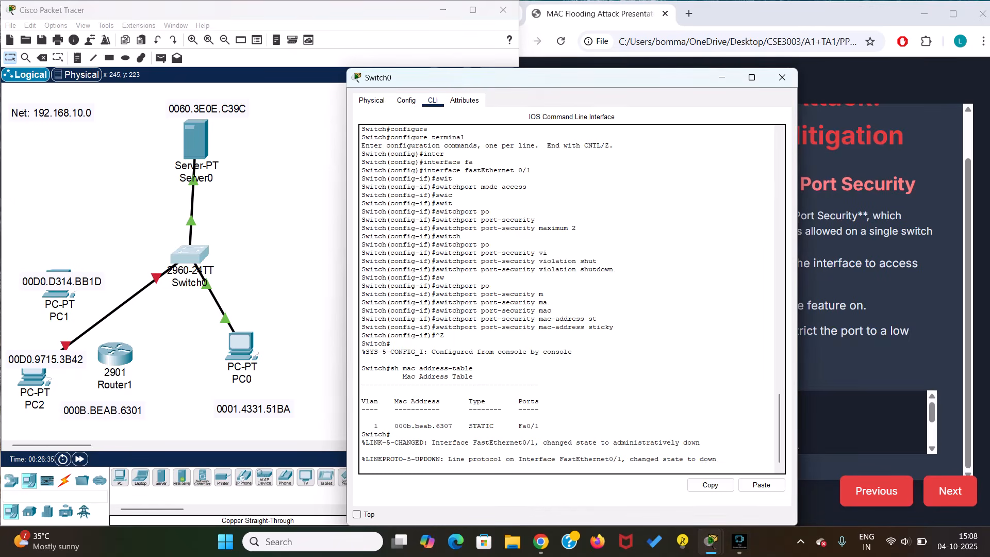
pyautogui.moveTo(520, 78); pyautogui.dragTo(424, 18)
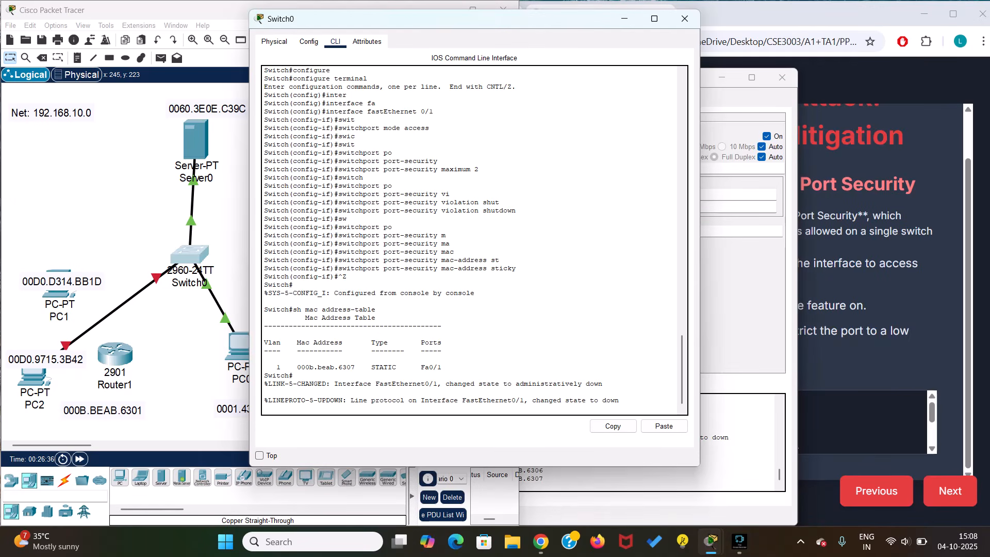
pyautogui.moveTo(619, 400); pyautogui.dragTo(293, 375)
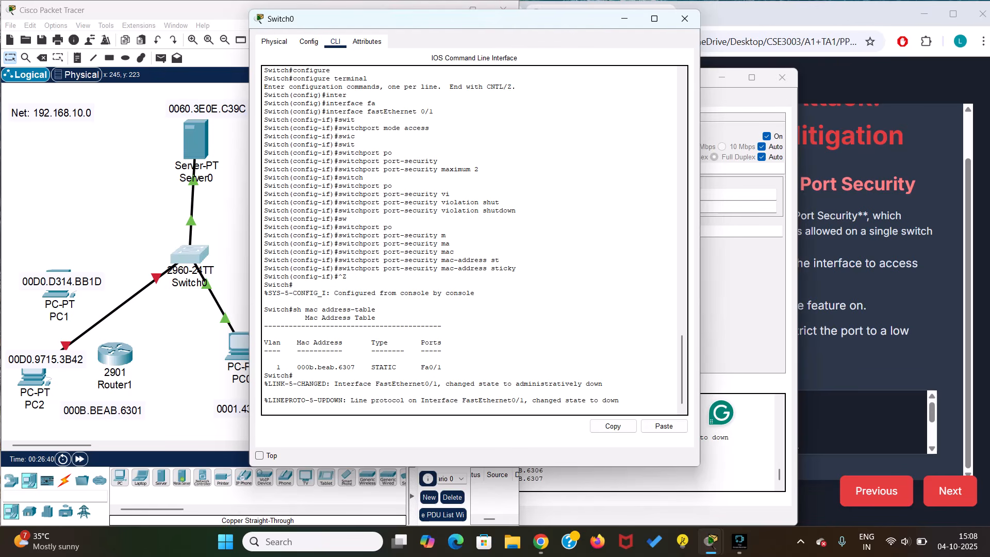
pyautogui.press('Return')
pyautogui.press('Return')
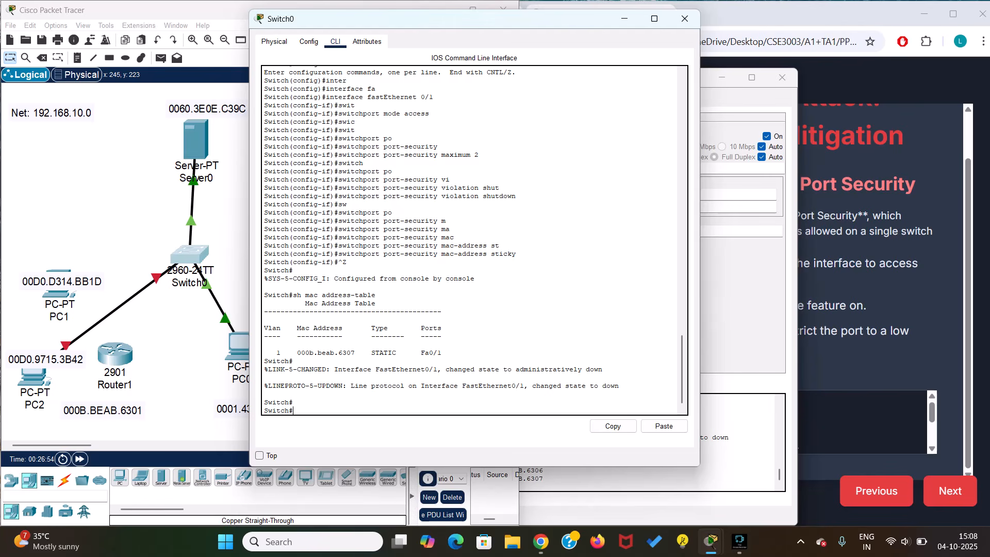
# Display Switch0's running configuration with show running-config and page to the FastEthernet0/1 to FastEthernet0/5 entries.
pyautogui.write('show')
pyautogui.press('Tab')
pyautogui.write('run')
pyautogui.press('Tab')
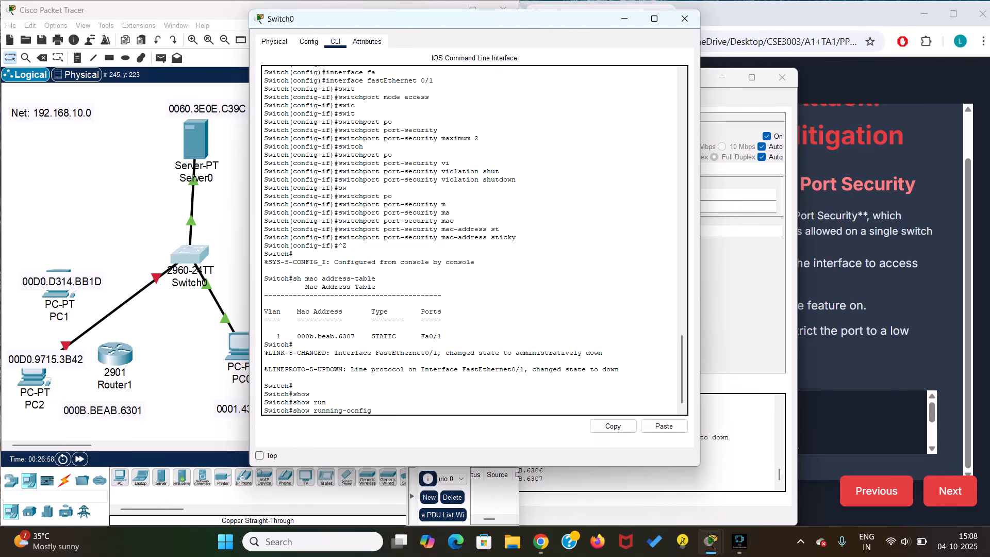
pyautogui.press('Return')
pyautogui.press('Return')
pyautogui.press('Return')
pyautogui.press('Return')
pyautogui.press('Return')
pyautogui.press('Return')
pyautogui.press('Return')
pyautogui.press('Return')
pyautogui.press('Return')
pyautogui.press('Return')
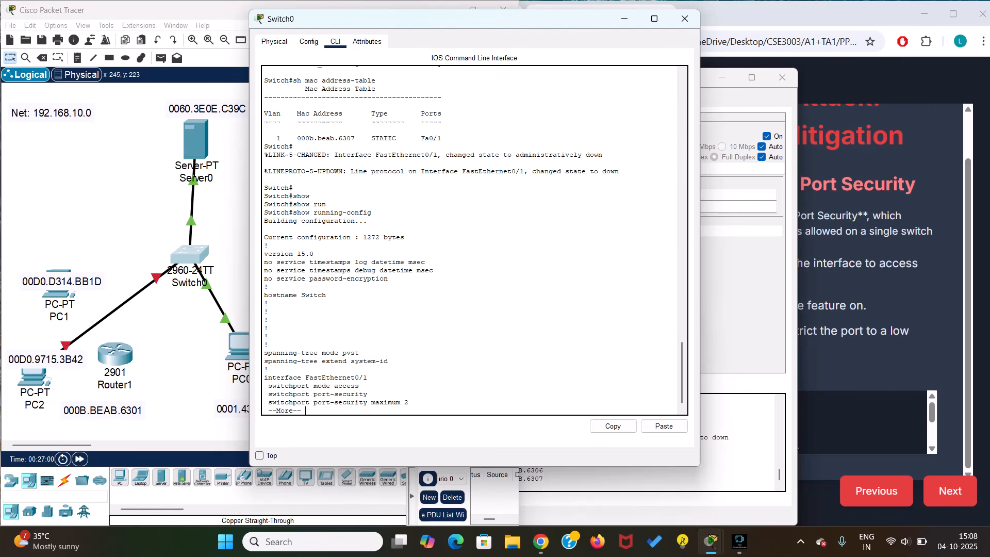
pyautogui.press('Return')
pyautogui.press('Return')
pyautogui.press('Return')
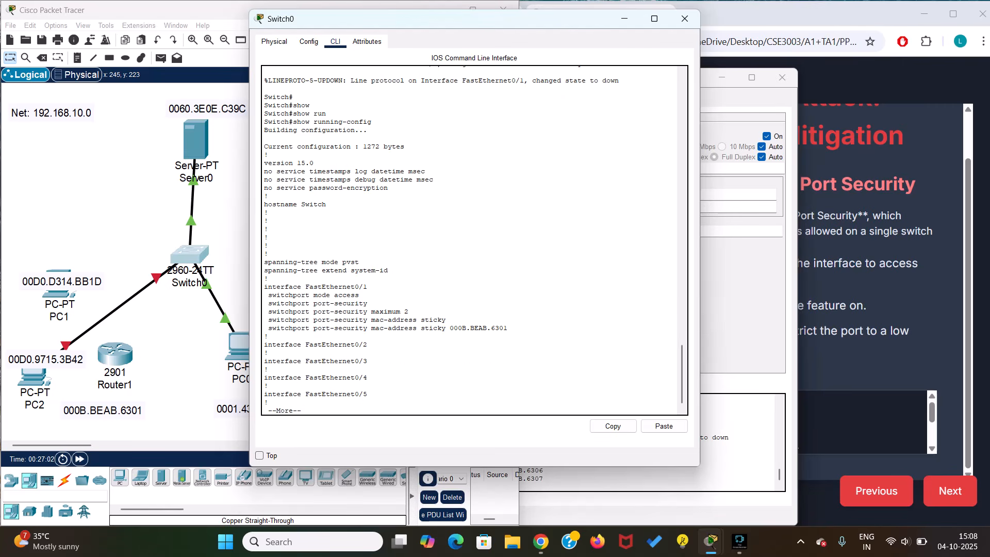
# Compare the sticky MAC address entry under interface FastEthernet0/1 with the entries for FastEthernet0/2 to FastEthernet0/5.
pyautogui.moveTo(507, 328); pyautogui.dragTo(265, 329)
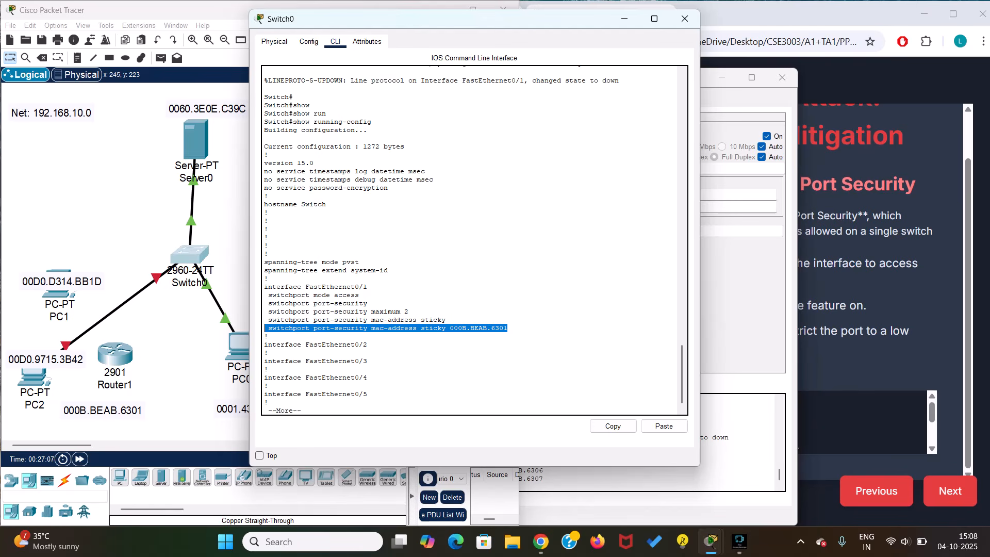
pyautogui.moveTo(265, 287); pyautogui.dragTo(367, 287)
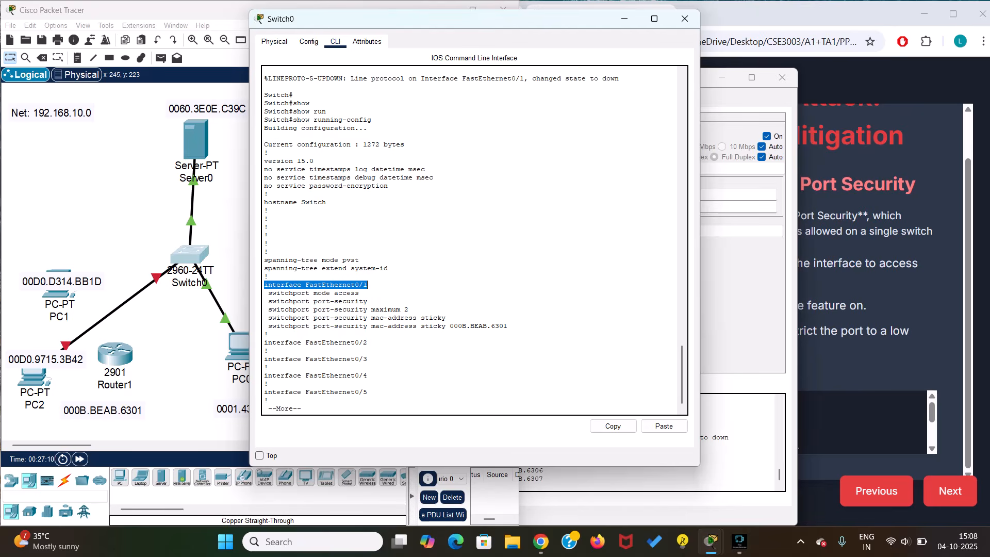
pyautogui.moveTo(277, 343); pyautogui.dragTo(268, 401)
pyautogui.moveTo(367, 400); pyautogui.dragTo(367, 343)
pyautogui.click(366, 350)
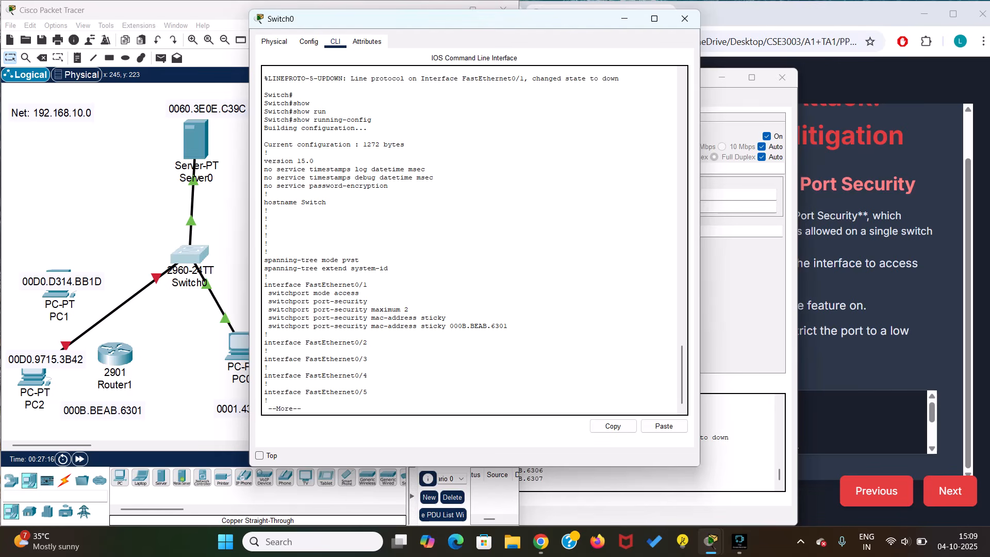
# Page through the rest of Switch0's running configuration to its end and return to the prompt.
pyautogui.press('Return')
pyautogui.press('Return')
pyautogui.press('Return')
pyautogui.press('Return')
pyautogui.press('Return')
pyautogui.press('Return')
pyautogui.press('Return')
pyautogui.press('Return')
pyautogui.press('Return')
pyautogui.press('Return')
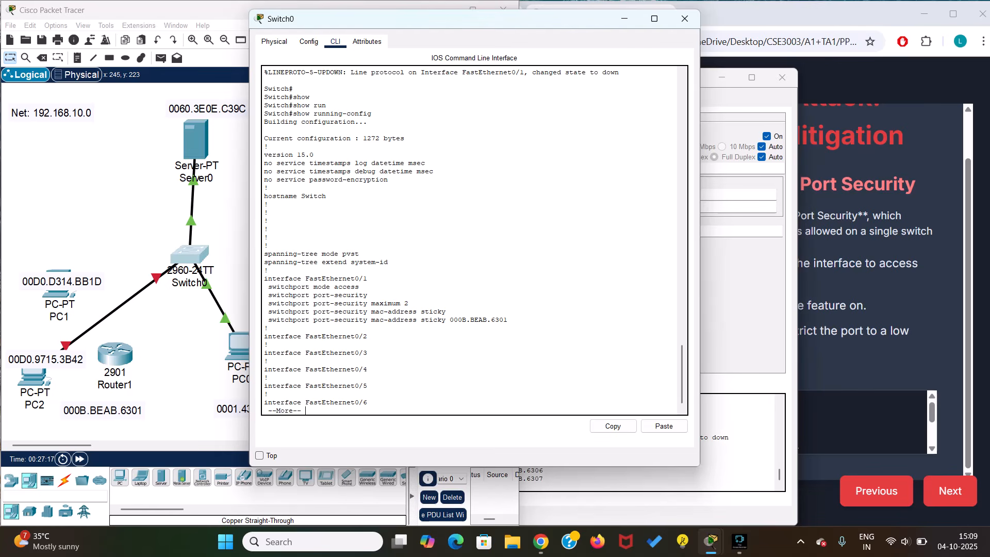
pyautogui.press('Return')
pyautogui.press('Return')
pyautogui.press('Return')
pyautogui.press('Return')
pyautogui.press('Return')
pyautogui.press('Return')
pyautogui.press('Return')
pyautogui.press('Return')
pyautogui.press('Return')
pyautogui.press('Return')
pyautogui.press('Return')
pyautogui.press('Return')
pyautogui.press('Return')
pyautogui.press('Return')
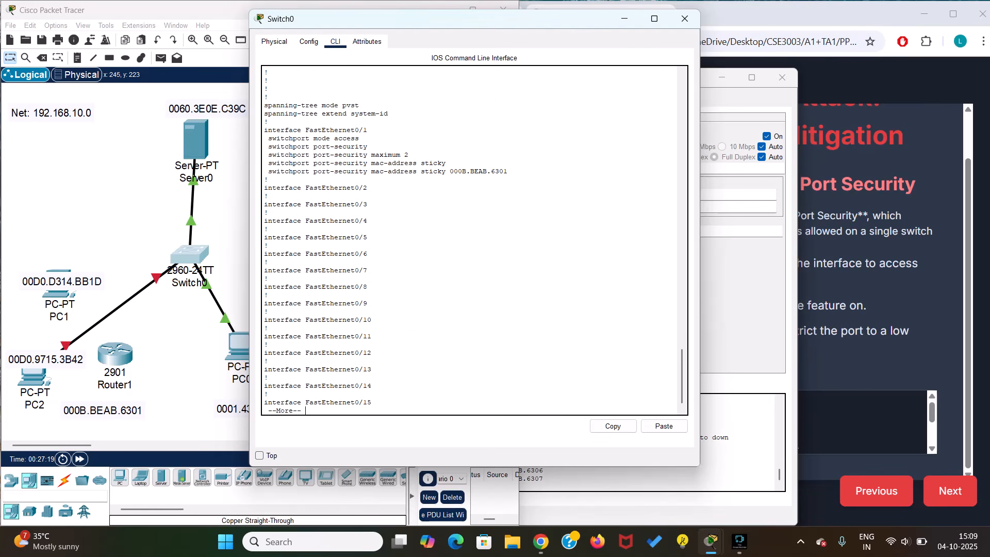
pyautogui.press('Return')
pyautogui.press('Return')
pyautogui.press('Return')
pyautogui.press('Return')
pyautogui.press('Return')
pyautogui.press('Return')
pyautogui.press('Return')
pyautogui.press('Return')
pyautogui.press('Return')
pyautogui.press('Return')
pyautogui.press('Return')
pyautogui.press('Return')
pyautogui.press('Return')
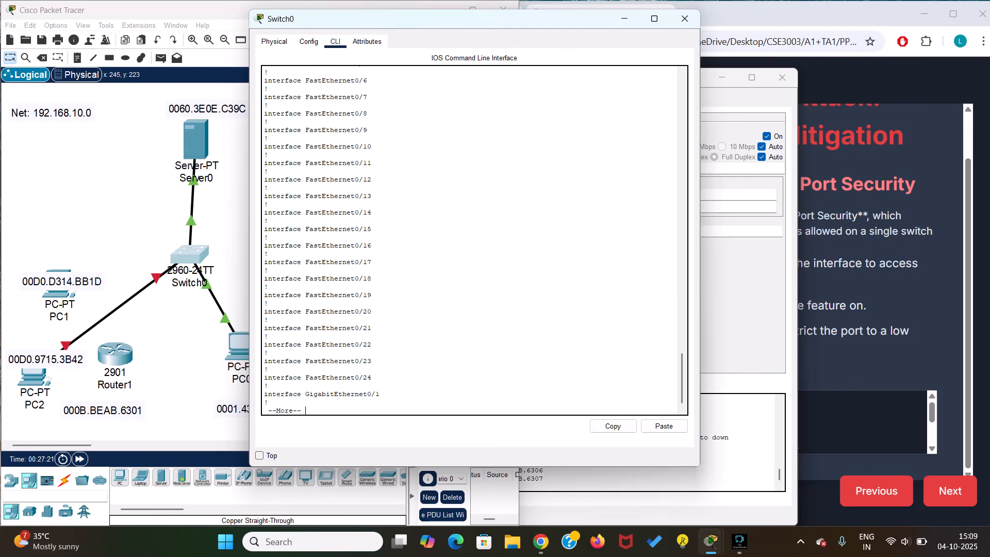
pyautogui.press('Return')
pyautogui.press('Return')
pyautogui.press('Return')
pyautogui.press('Return')
pyautogui.press('Return')
pyautogui.press('Return')
pyautogui.press('Return')
pyautogui.press('Return')
pyautogui.press('Return')
pyautogui.press('Return')
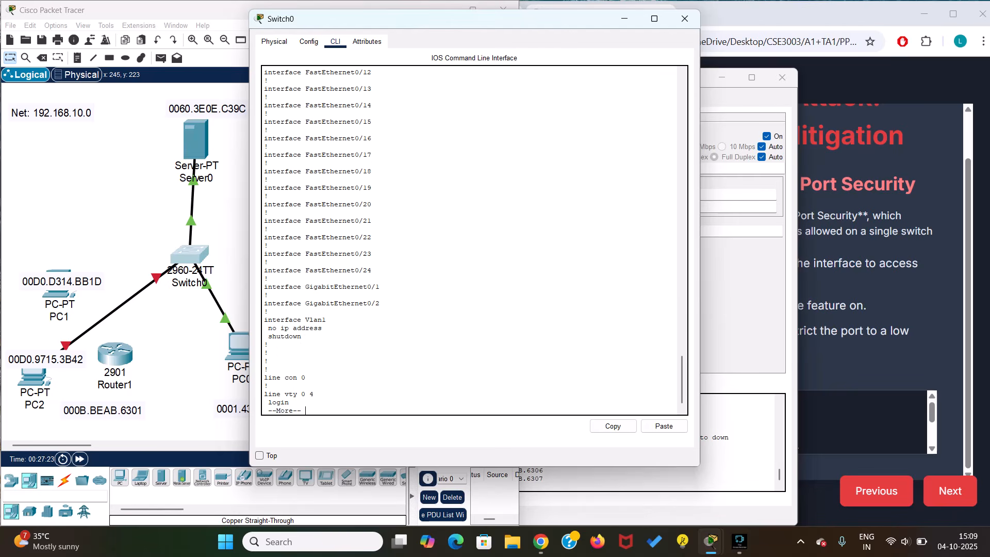
pyautogui.press('Return')
pyautogui.press('Return')
pyautogui.press('Return')
pyautogui.press('Return')
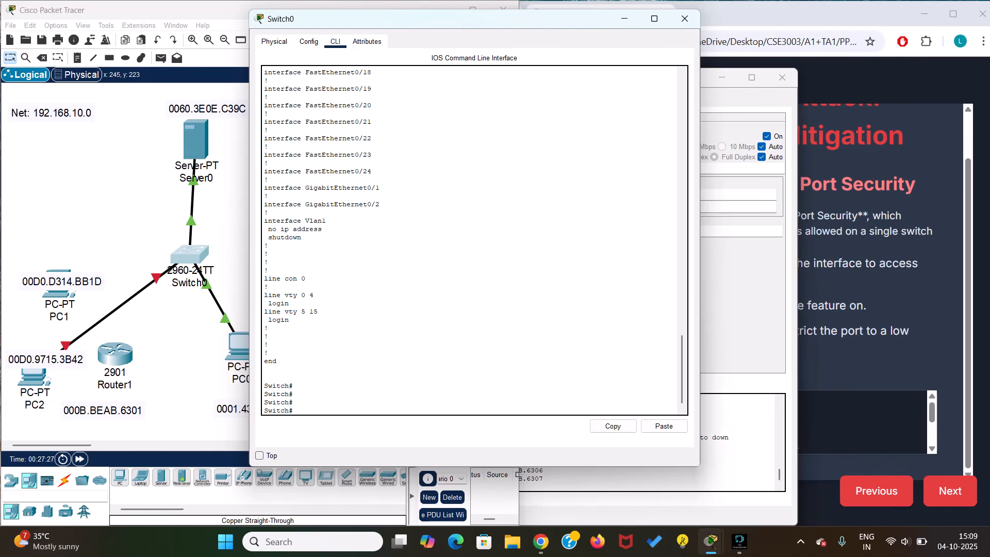
pyautogui.write('sh inter')
pyautogui.press('Tab')
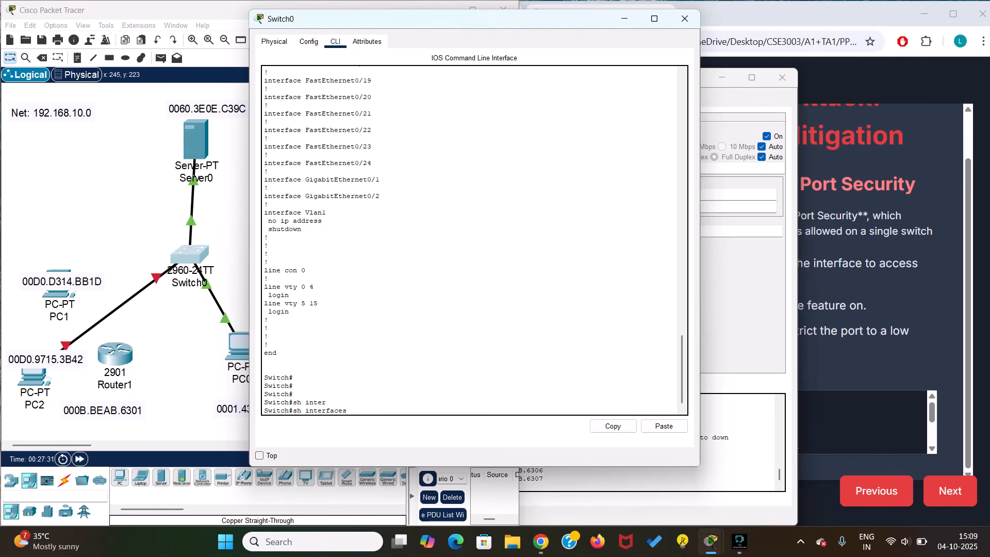
pyautogui.write('po')
pyautogui.press('Tab')
pyautogui.press('BackSpace')
pyautogui.press('BackSpace')
pyautogui.press('BackSpace')
pyautogui.press('BackSpace')
pyautogui.press('BackSpace')
pyautogui.press('BackSpace')
pyautogui.press('BackSpace')
pyautogui.press('BackSpace')
pyautogui.press('BackSpace')
pyautogui.press('BackSpace')
pyautogui.press('BackSpace')
pyautogui.press('BackSpace')
pyautogui.press('BackSpace')
pyautogui.press('BackSpace')
pyautogui.press('BackSpace')
pyautogui.press('BackSpace')
pyautogui.press('BackSpace')
pyautogui.press('BackSpace')
pyautogui.press('BackSpace')
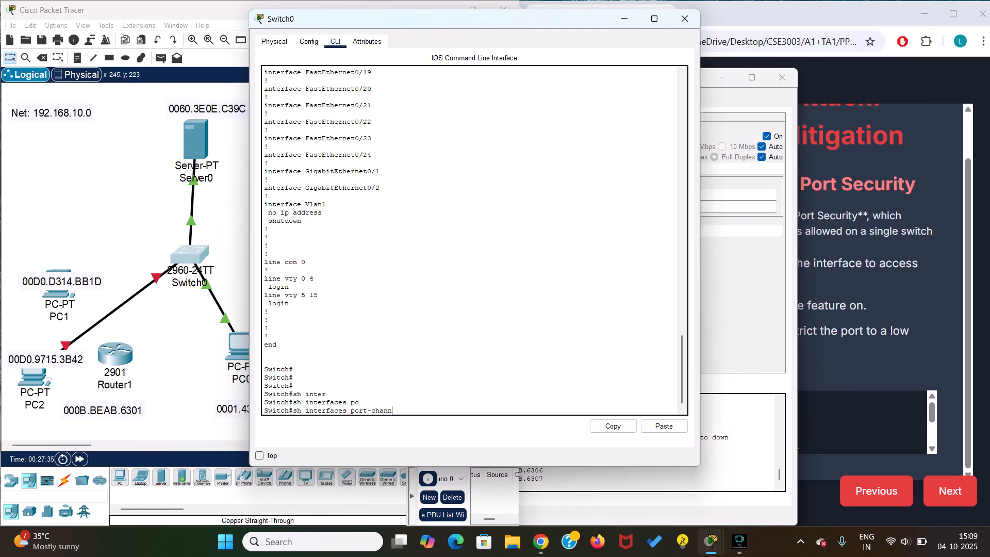
pyautogui.press('BackSpace')
pyautogui.press('BackSpace')
pyautogui.press('BackSpace')
pyautogui.press('BackSpace')
# Display the port security status of FastEthernet0/1 on Switch0 with sh port-security interface fastEthernet 0/1.
pyautogui.write('po')
pyautogui.press('Tab')
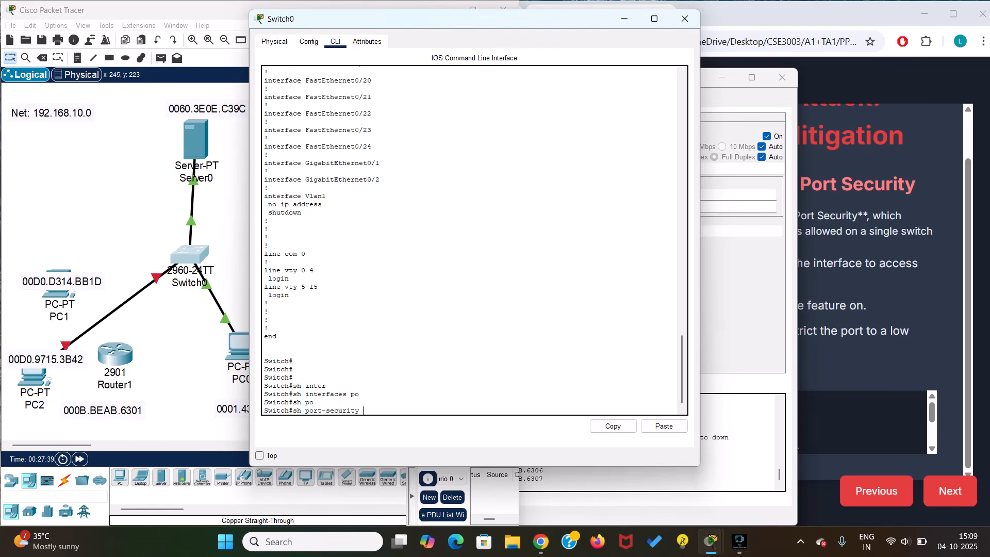
pyautogui.write('in')
pyautogui.press('Tab')
pyautogui.write('f')
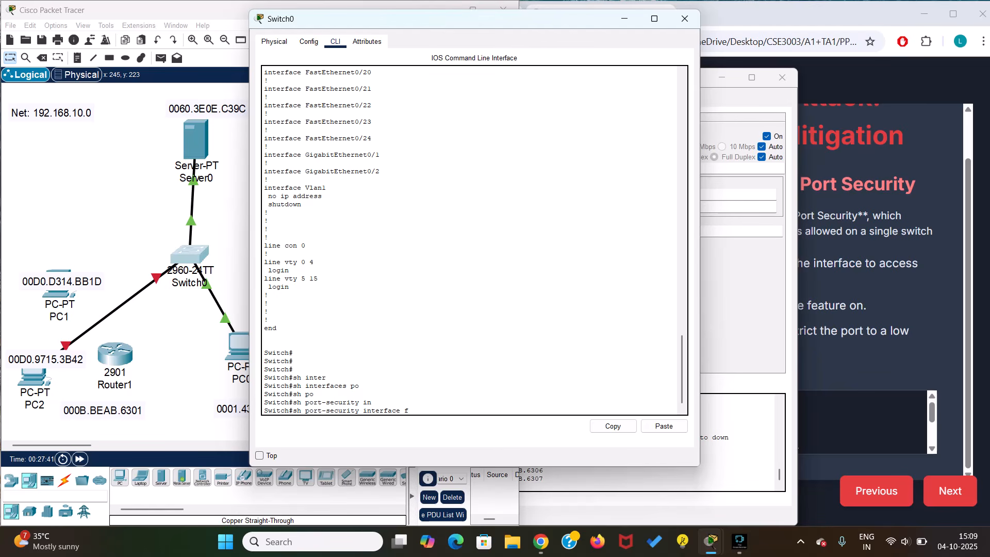
pyautogui.write('a')
pyautogui.press('Tab')
pyautogui.write('0')
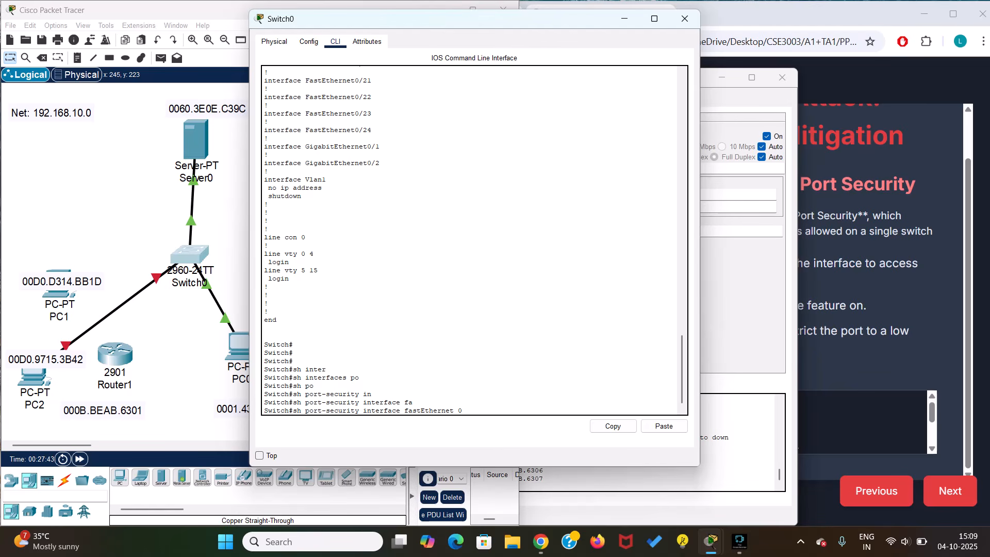
pyautogui.write('/1')
pyautogui.press('Return')
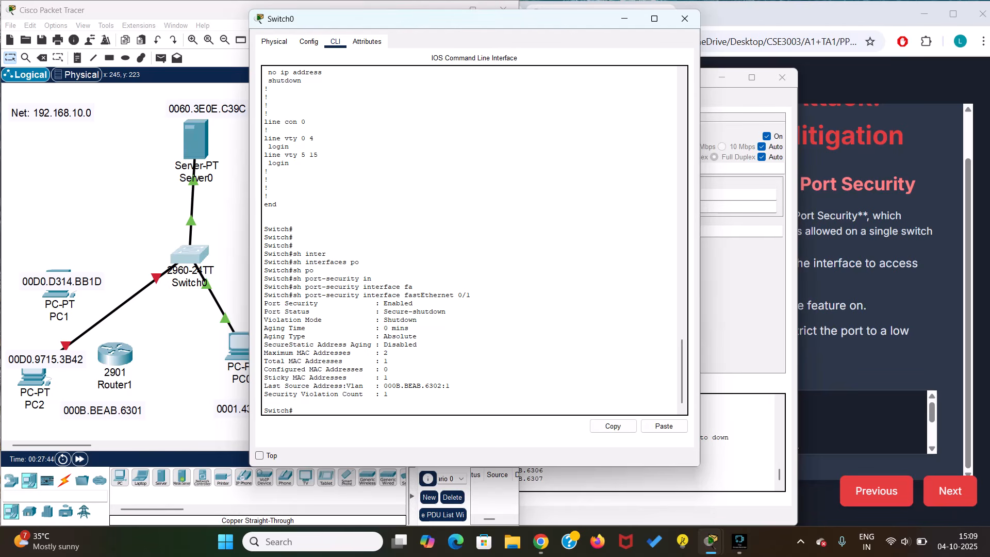
# Examine the Port Security, Port Status and Violation Mode lines in the output and return to the prompt.
pyautogui.moveTo(264, 311)
pyautogui.mouseDown()
pyautogui.moveTo(430, 311)
pyautogui.moveTo(417, 320)
pyautogui.moveTo(264, 311)
pyautogui.moveTo(264, 320)
pyautogui.moveTo(264, 304)
pyautogui.mouseUp()
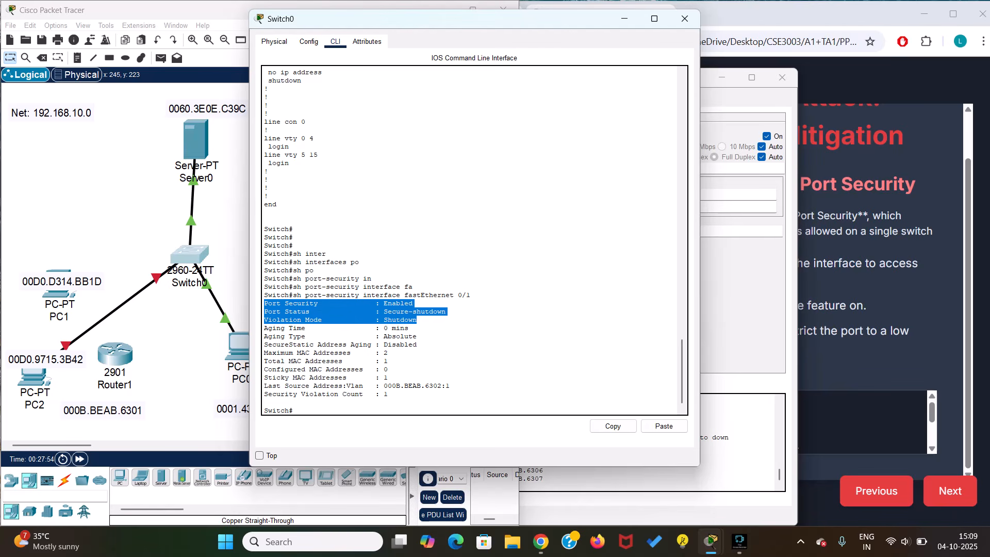
pyautogui.click(416, 328)
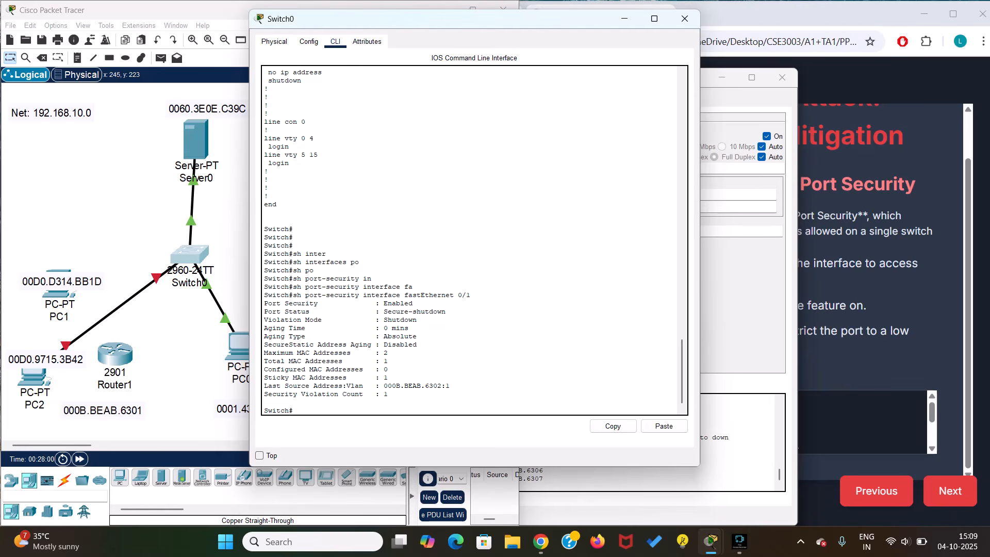
pyautogui.press('Return')
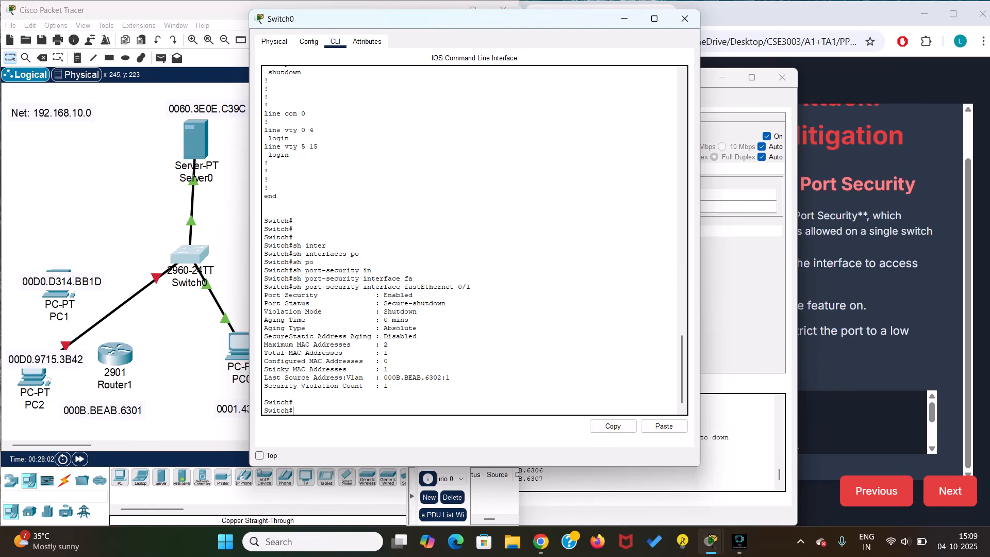
pyautogui.write('shutdo')
pyautogui.press('Tab')
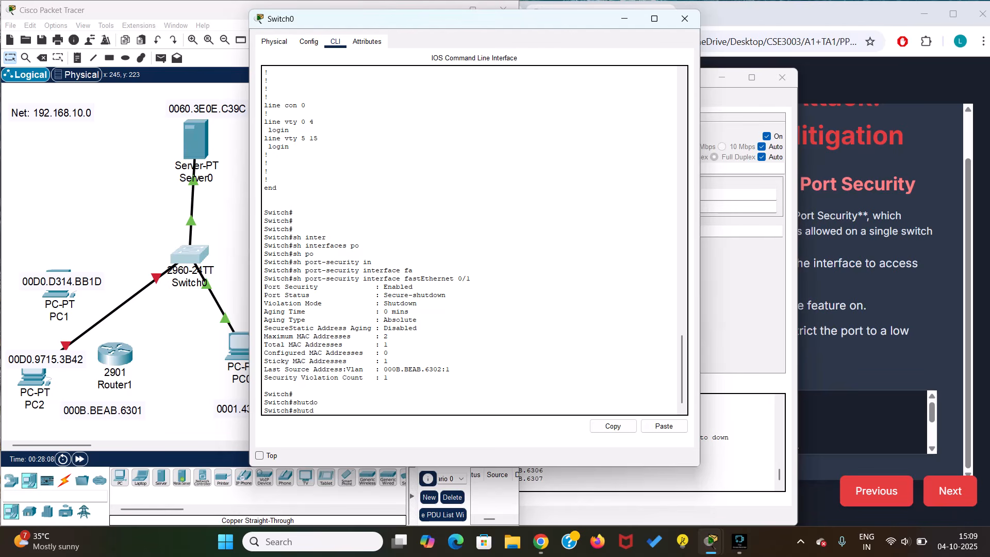
pyautogui.press('BackSpace')
pyautogui.press('BackSpace')
pyautogui.press('BackSpace')
pyautogui.press('BackSpace')
pyautogui.press('BackSpace')
# Enter Switch0's configuration mode with configure terminal and select interface fastEthernet 0/1.
pyautogui.write('con')
pyautogui.press('Tab')
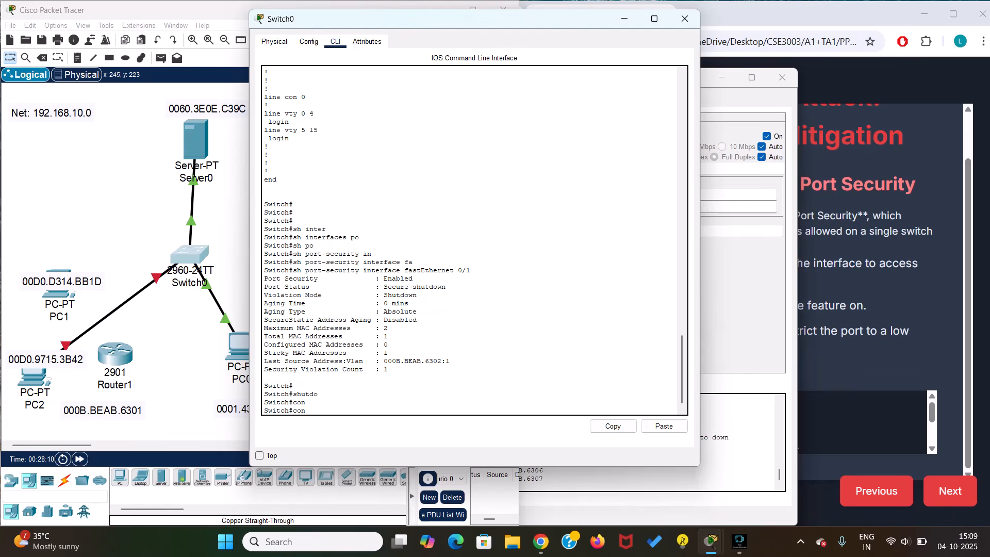
pyautogui.press('Tab')
pyautogui.write('f')
pyautogui.press('Tab')
pyautogui.press('Tab')
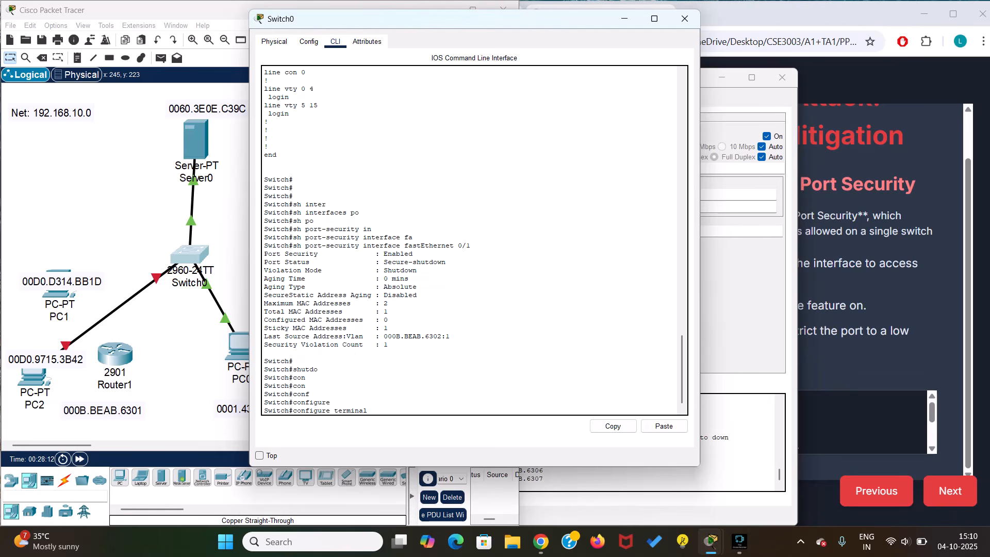
pyautogui.press('Return')
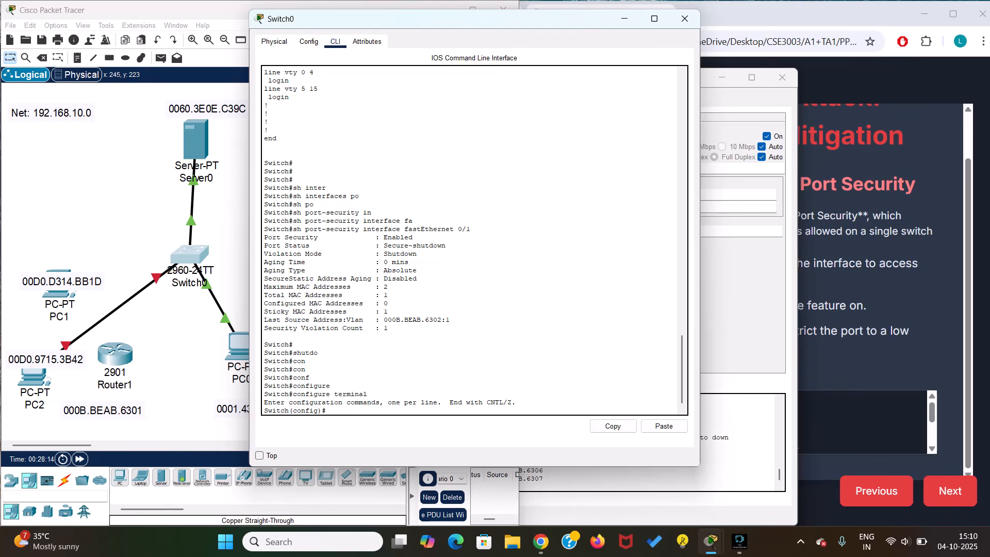
pyautogui.write('int')
pyautogui.press('Tab')
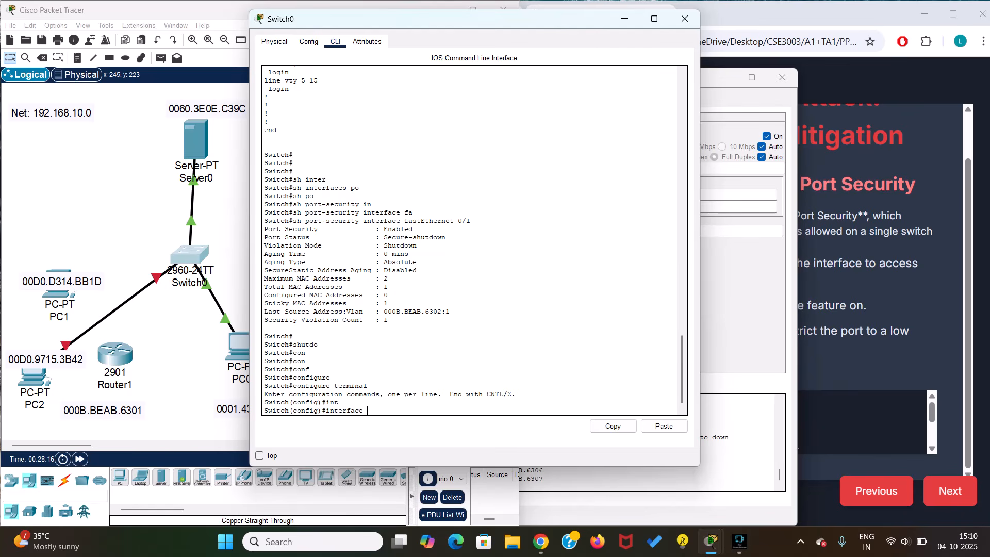
pyautogui.write('fa')
pyautogui.press('Tab')
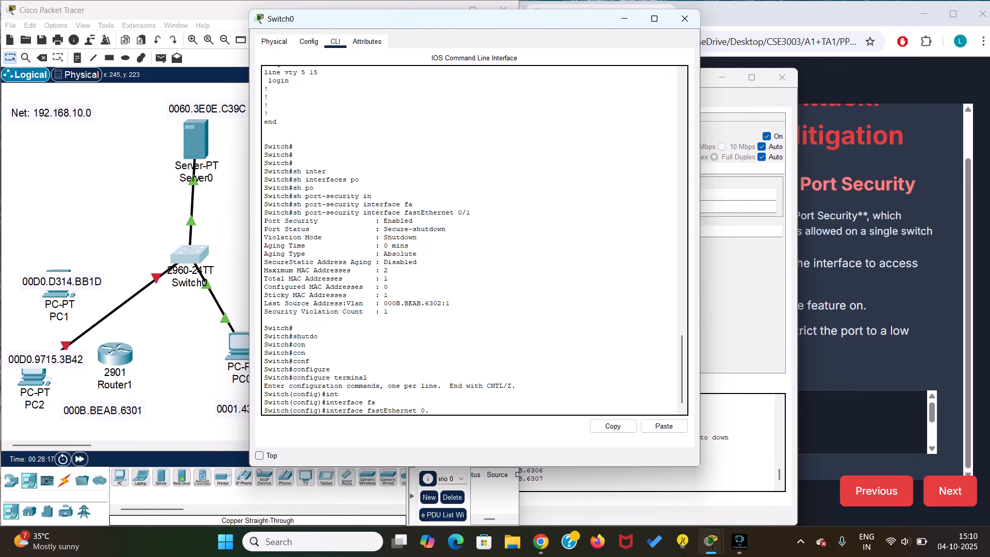
pyautogui.write('0/1')
pyautogui.press('Return')
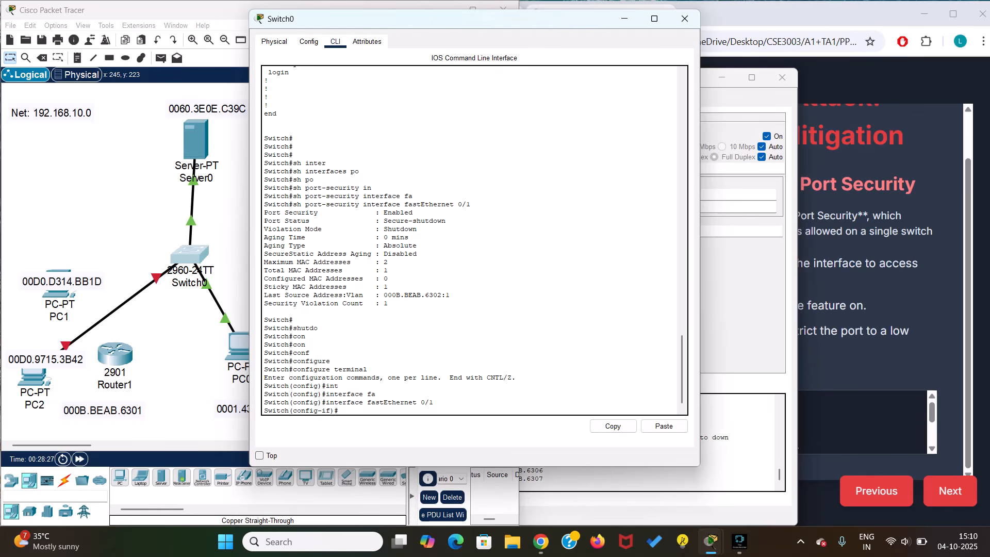
# Recover FastEthernet0/1 from the security shutdown by issuing shutdown followed by no shutdown.
pyautogui.write('shut')
pyautogui.press('Tab')
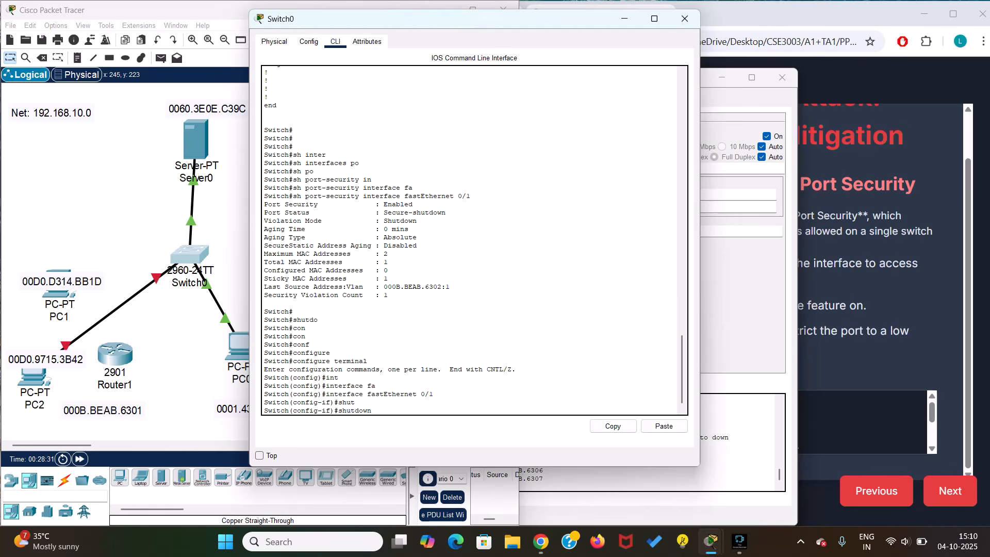
pyautogui.press('Return')
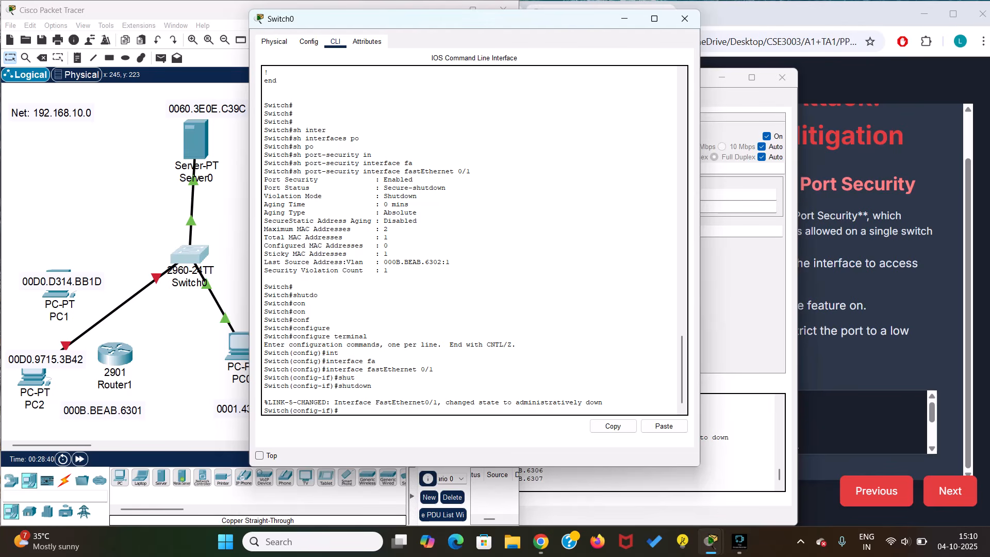
pyautogui.write('no shut')
pyautogui.press('Tab')
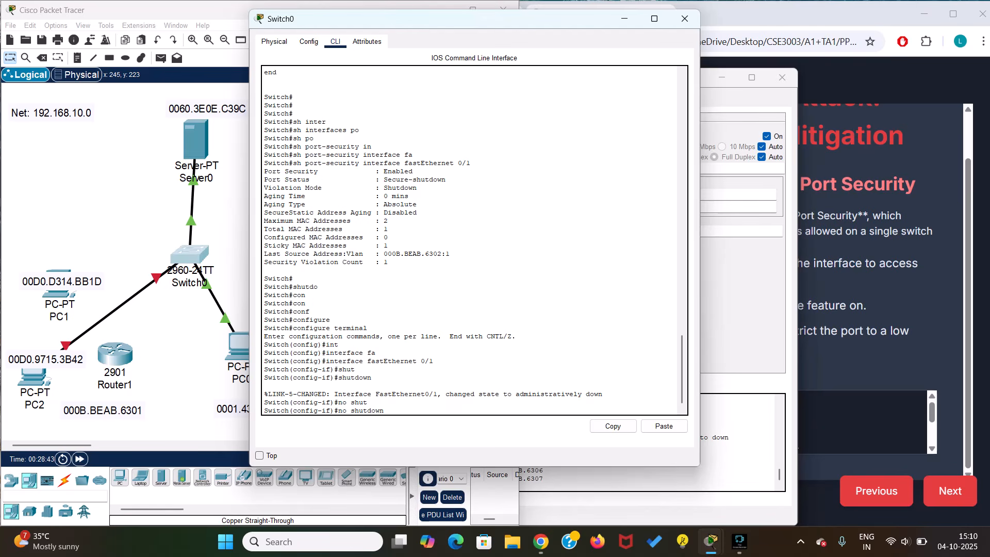
pyautogui.press('Return')
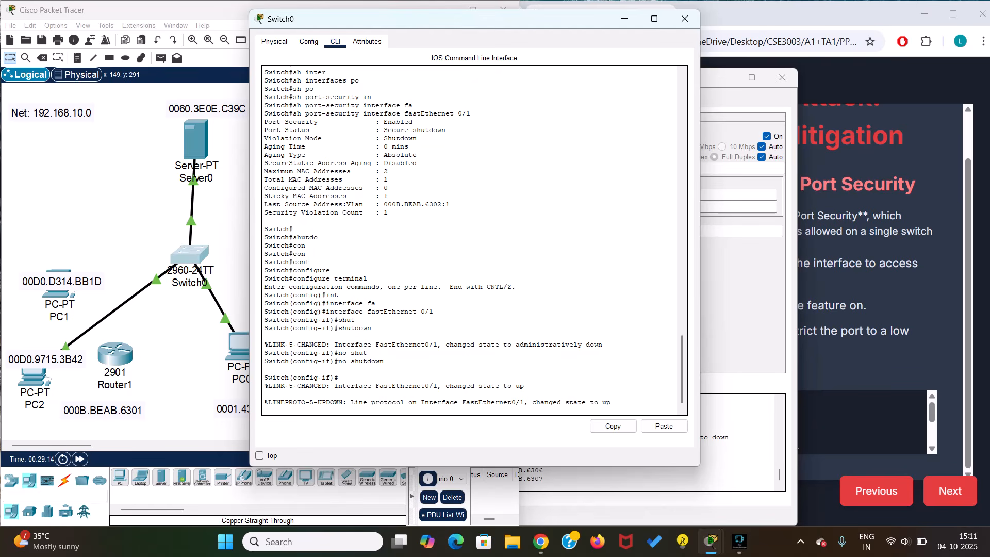
# Ping 192.168.10.1 from PC2's Command Prompt and close the PC2 window.
pyautogui.click(41, 377)
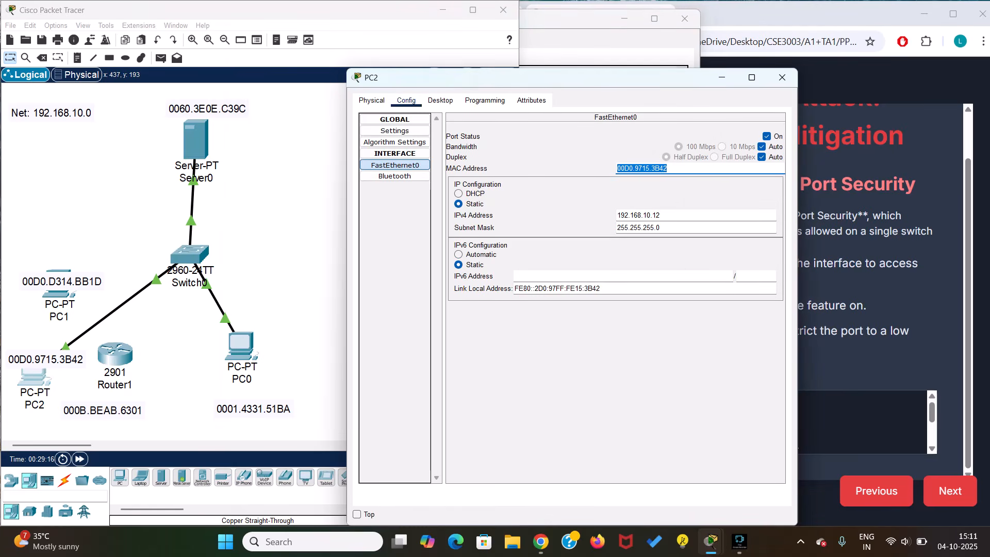
pyautogui.click(439, 101)
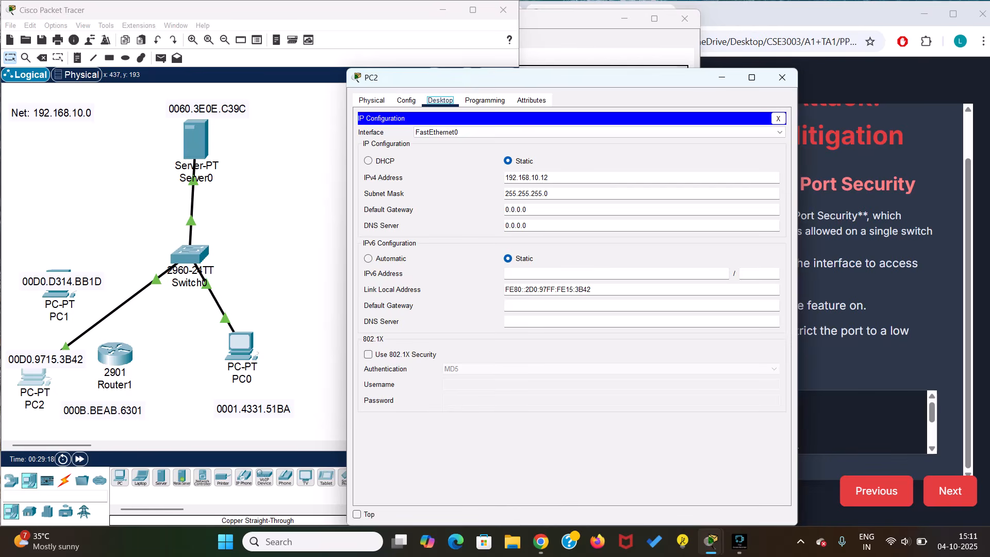
pyautogui.click(778, 118)
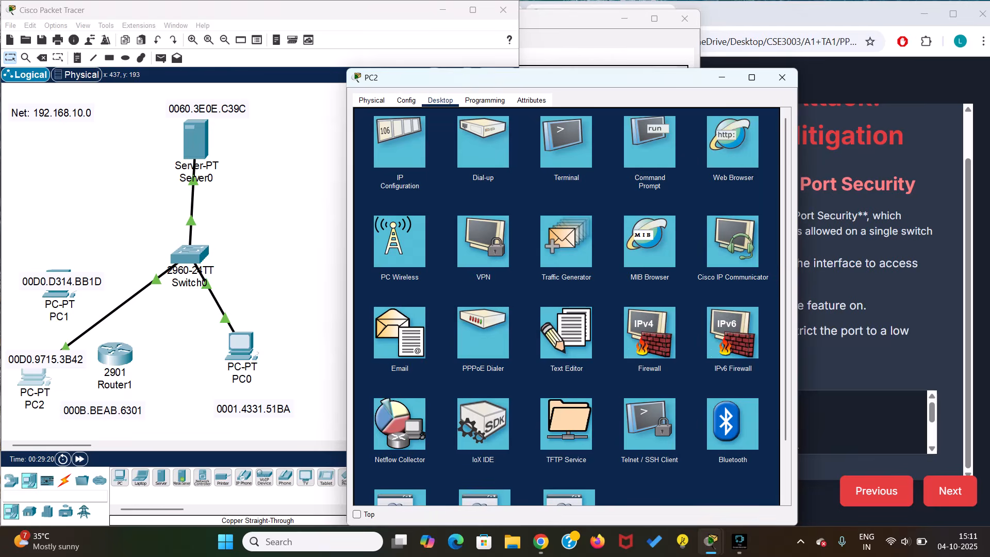
pyautogui.click(649, 141)
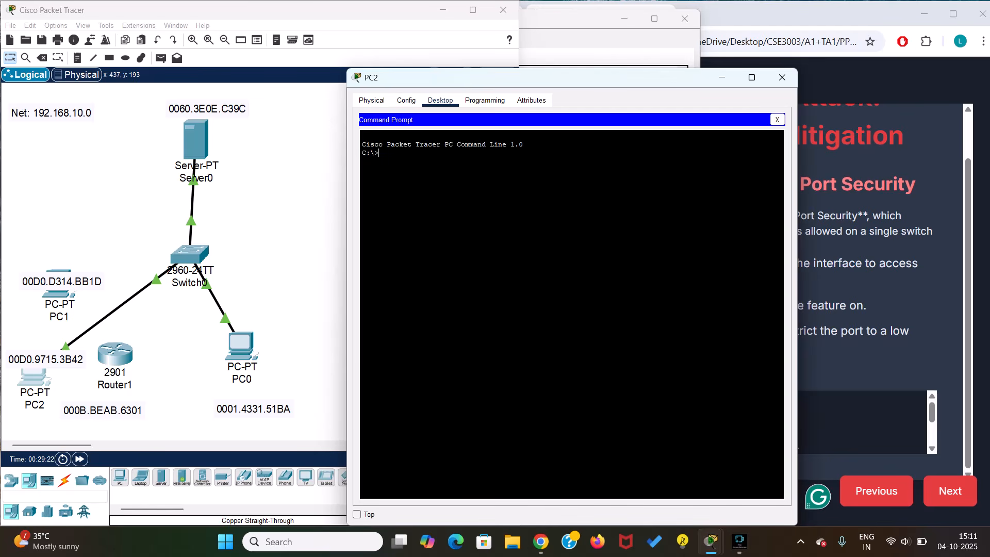
pyautogui.write('ping 192.168.10.1')
pyautogui.press('Return')
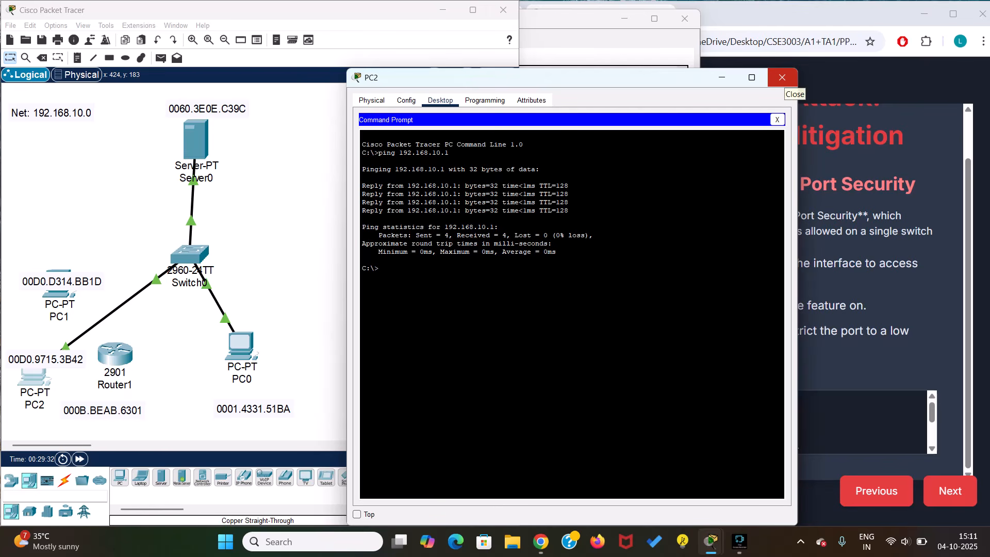
pyautogui.click(782, 77)
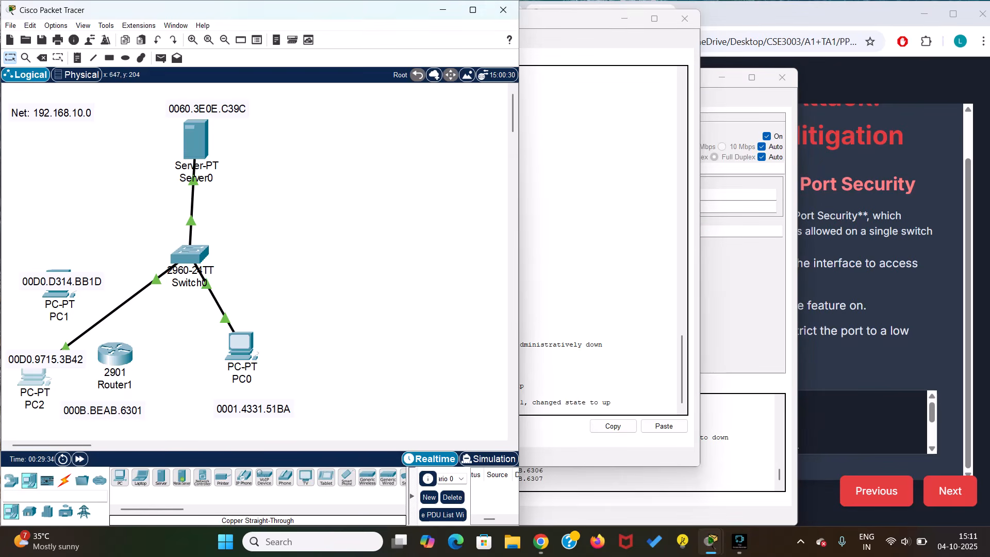
# Return to Switch0's command line at the interface configuration prompt.
pyautogui.click(582, 214)
pyautogui.press('Return')
pyautogui.press('Return')
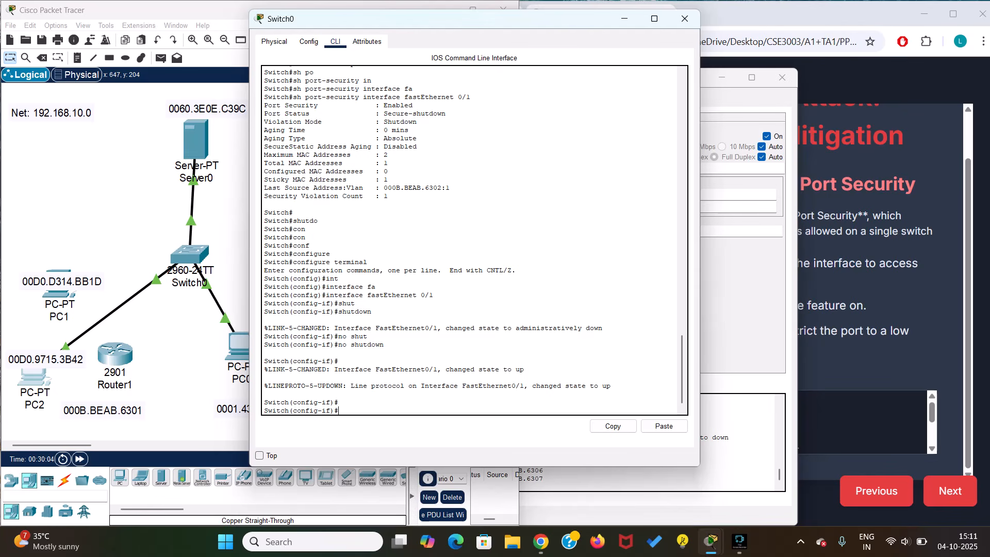
pyautogui.write('po')
pyautogui.press('Tab')
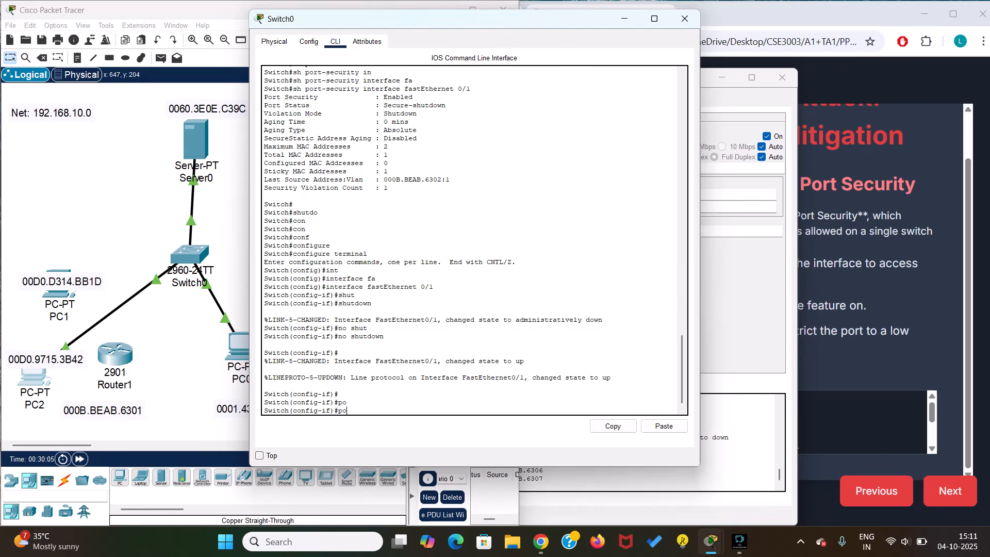
pyautogui.press('BackSpace')
pyautogui.press('BackSpace')
# Set the port security violation mode of fastEthernet 0/1 to restrict with switchport port-security violation restrict, and leave configuration mode.
pyautogui.write('swi')
pyautogui.press('Tab')
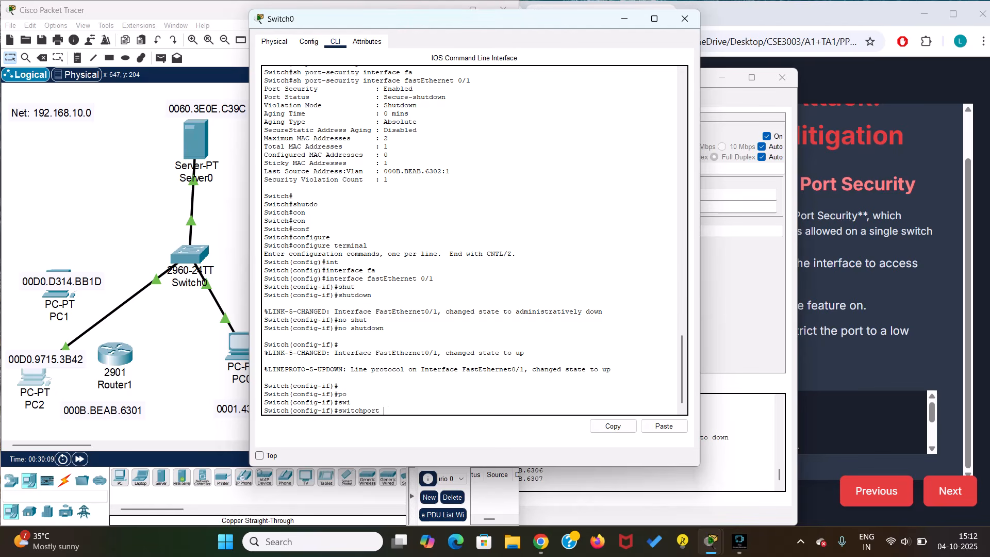
pyautogui.write('po')
pyautogui.press('Tab')
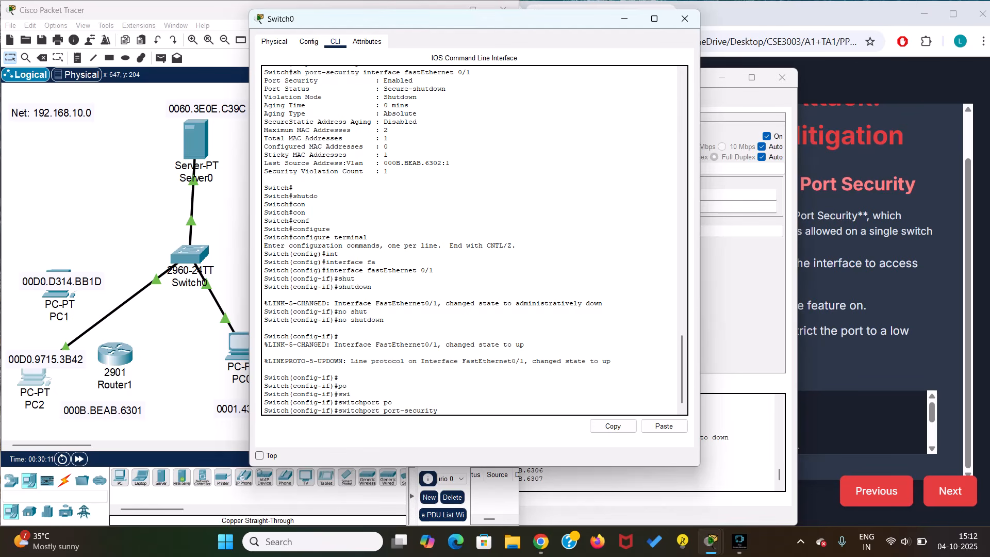
pyautogui.write('vio')
pyautogui.press('Tab')
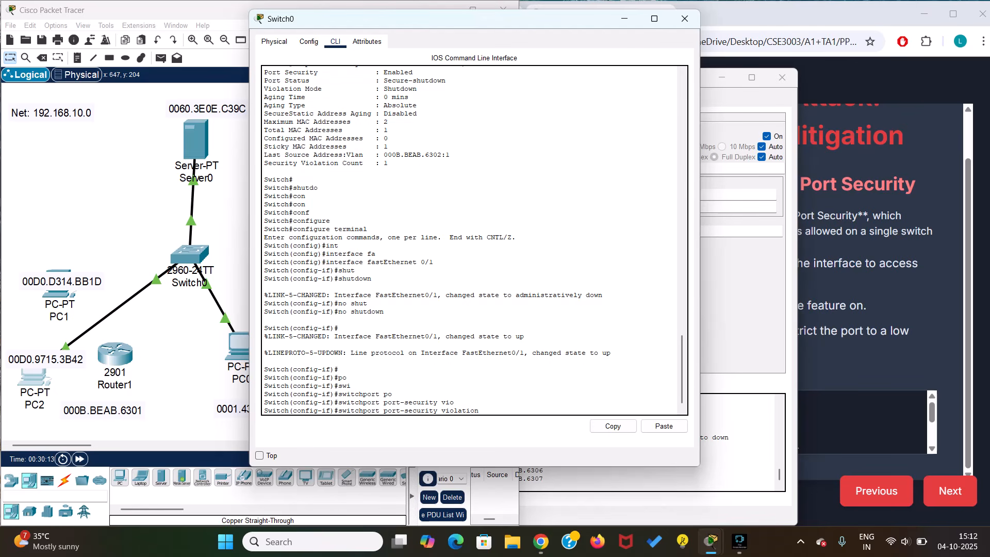
pyautogui.write('res')
pyautogui.press('Tab')
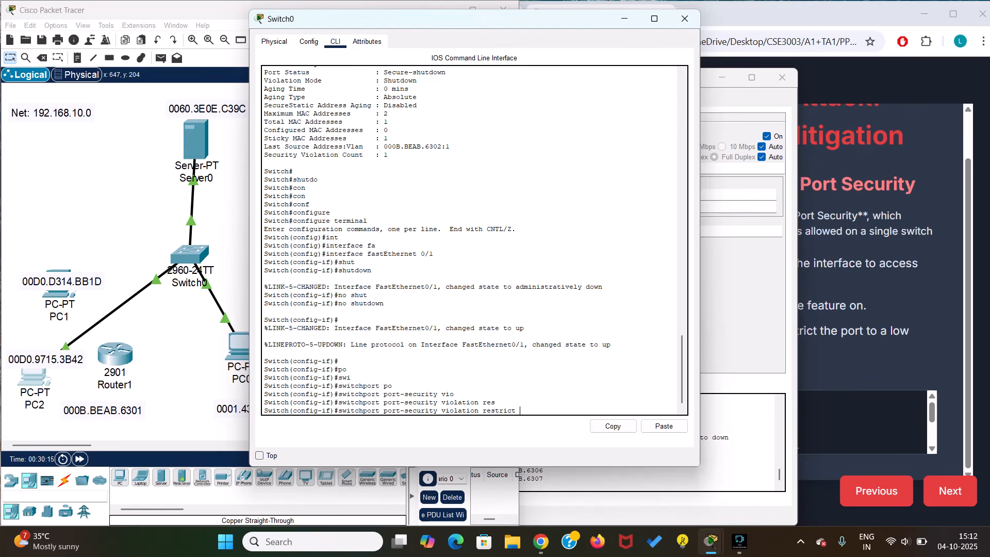
pyautogui.press('Return')
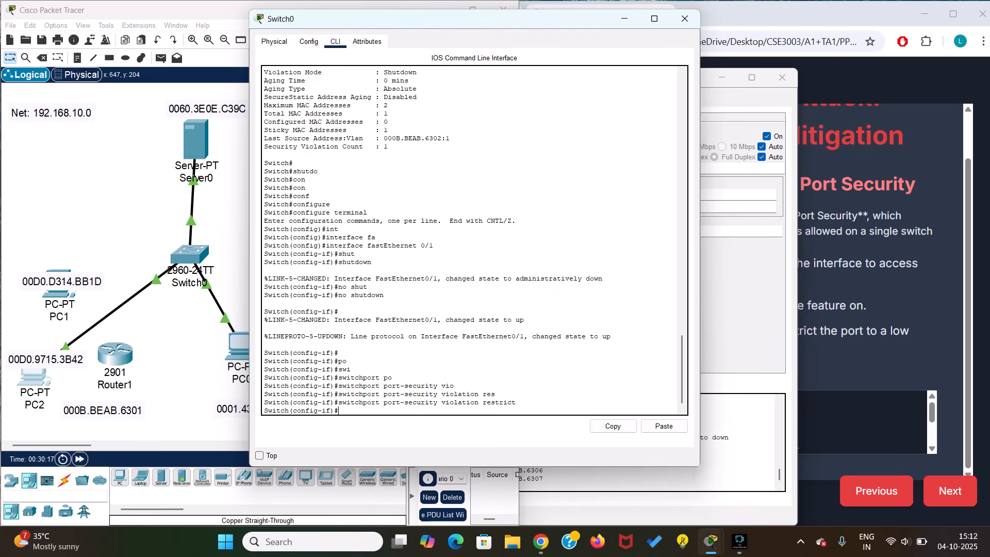
pyautogui.hotkey('ctrl', 'z')
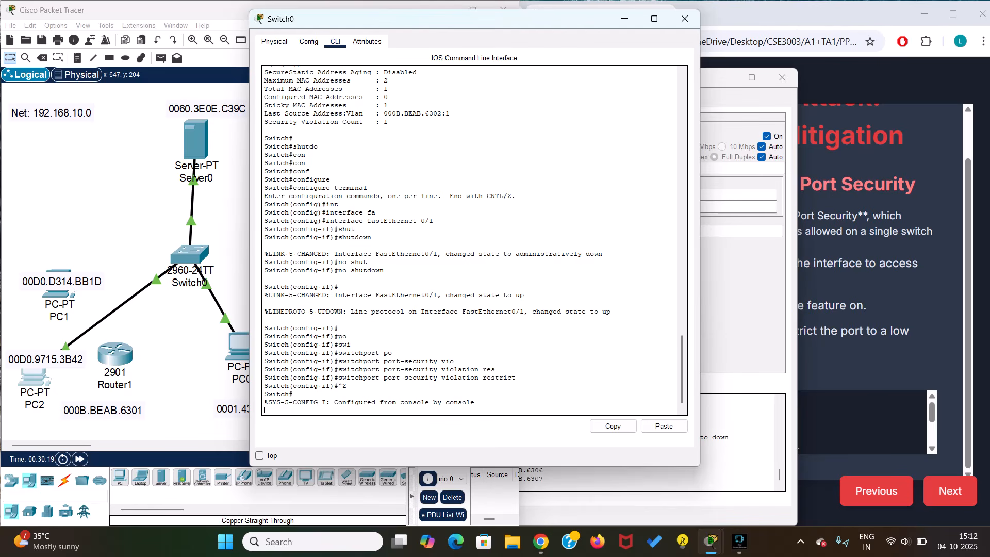
# Check the changed port security settings with sh port-security interface fastEthernet 0/1 on Switch0.
pyautogui.press('Return')
pyautogui.press('Up')
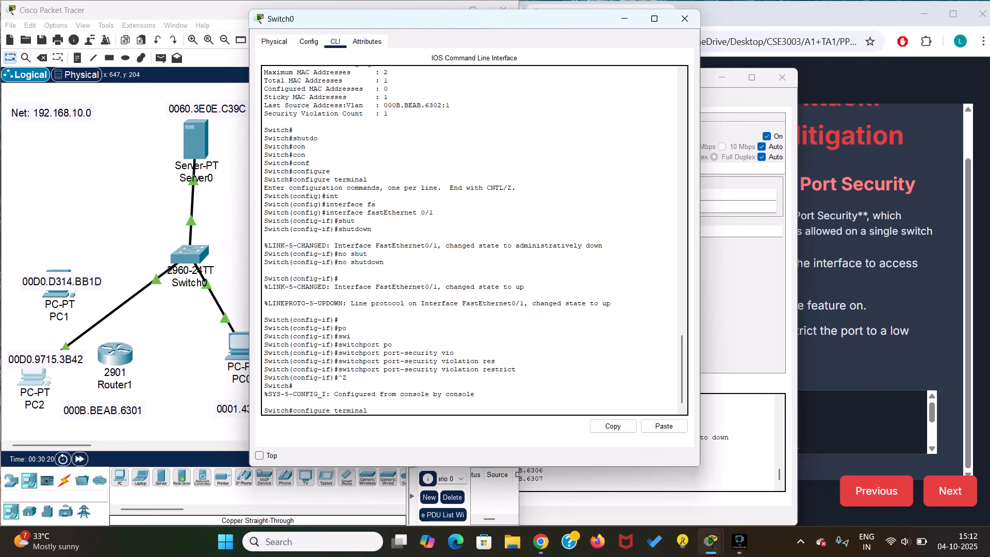
pyautogui.press('Up')
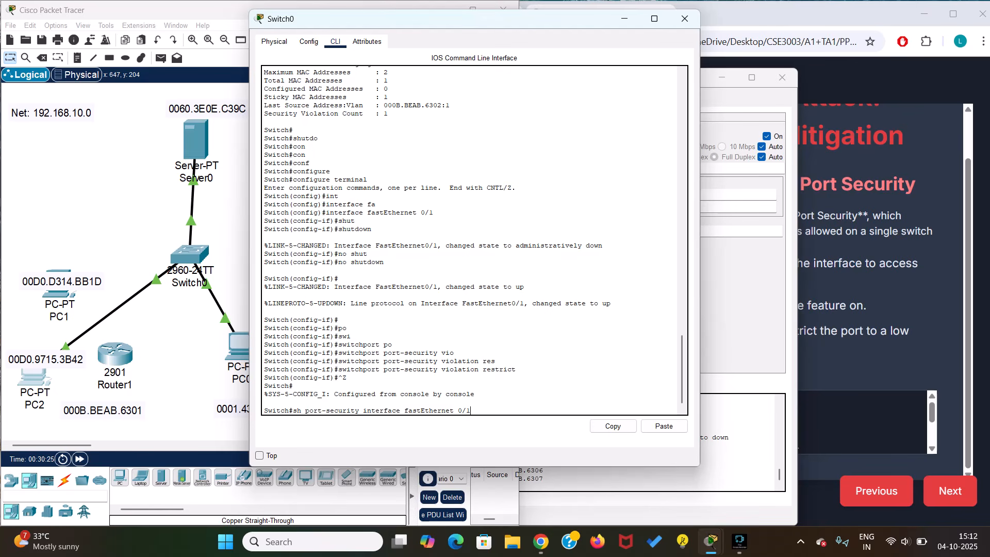
pyautogui.press('Return')
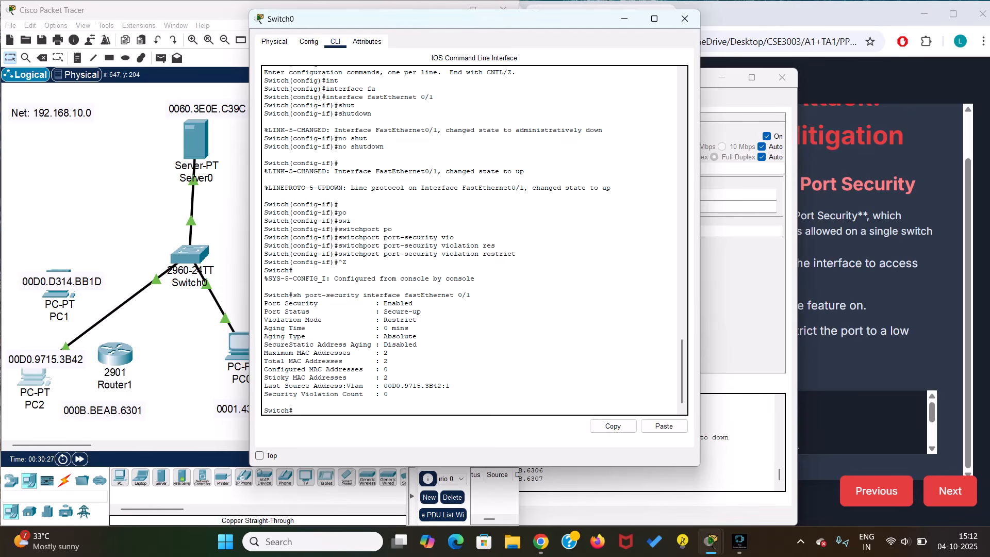
# Review the Violation Mode line in Switch0's port security output, and briefly open and close PC2's window.
pyautogui.moveTo(416, 320); pyautogui.dragTo(264, 320)
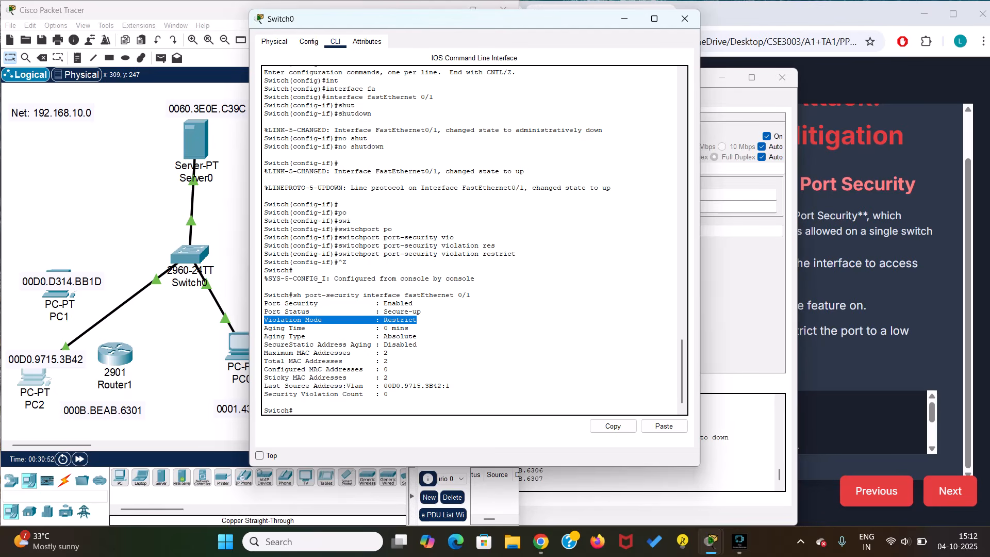
pyautogui.click(36, 375)
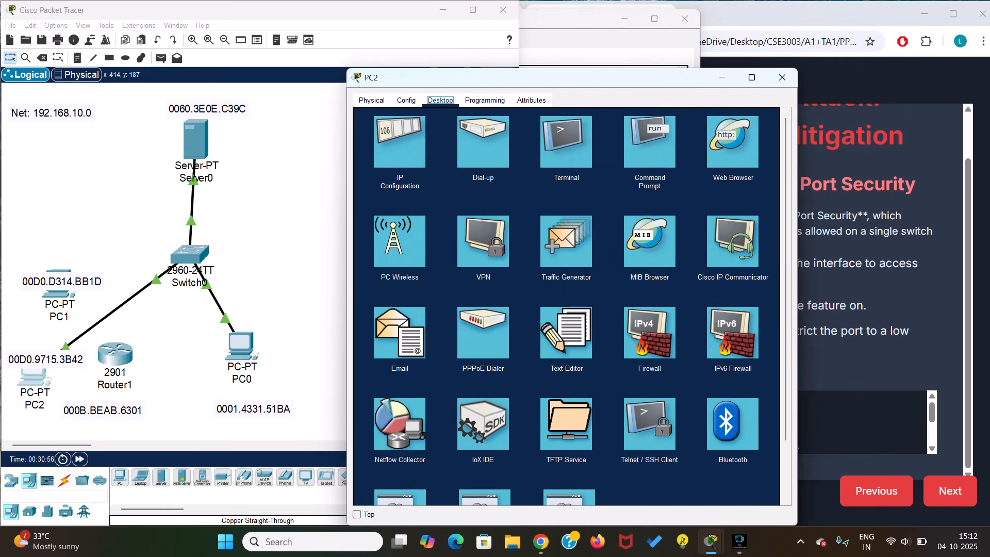
pyautogui.click(782, 77)
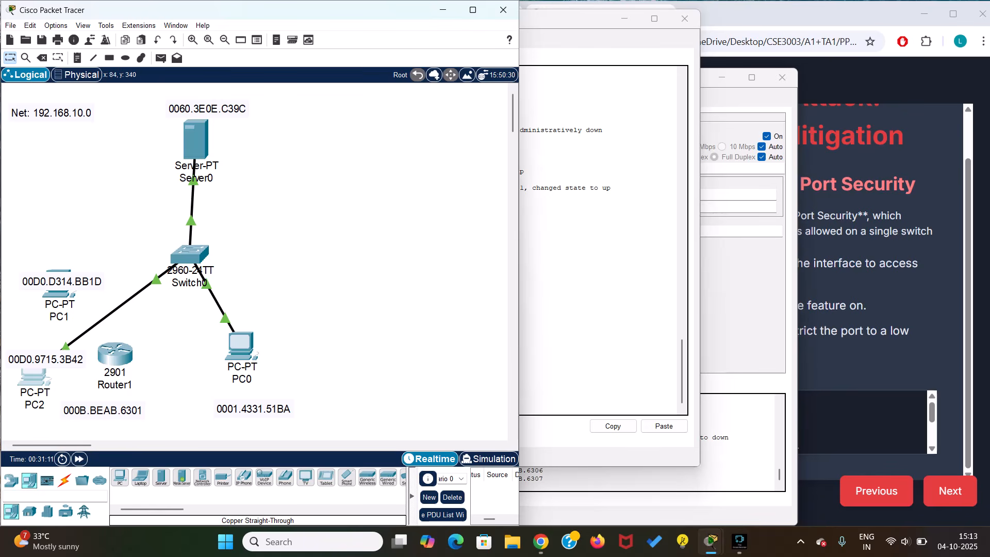
# Move the Switch0 cable from PC2 to GigabitEthernet0/0 on Router1.
pyautogui.click(64, 347)
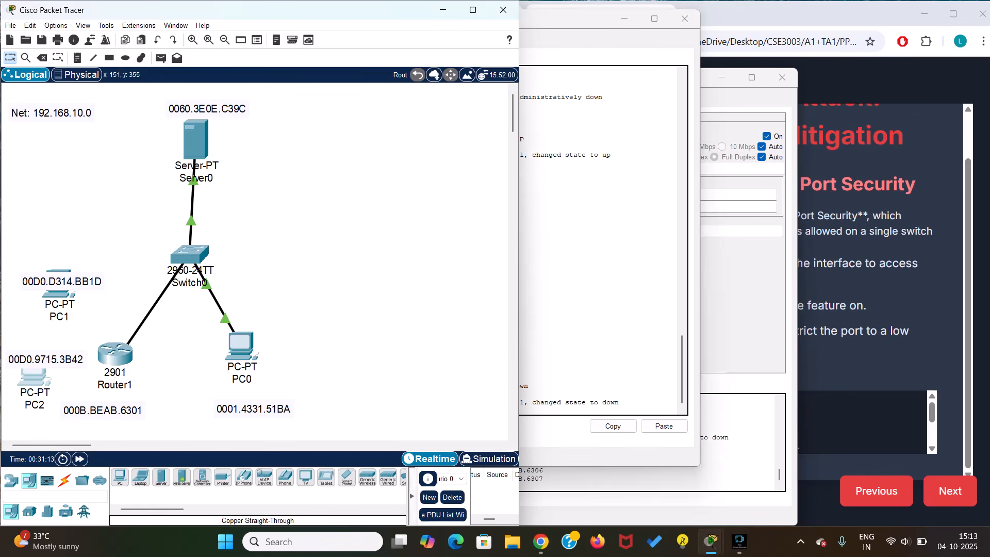
pyautogui.click(126, 346)
pyautogui.click(160, 382)
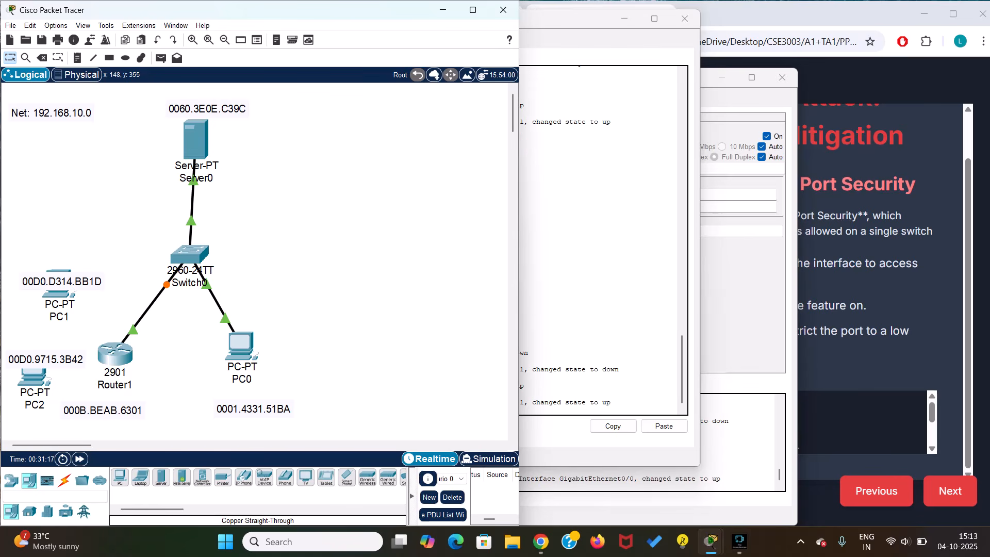
# Open Router1's command line at the GigabitEthernet0/0 interface configuration prompt.
pyautogui.moveTo(115, 356)
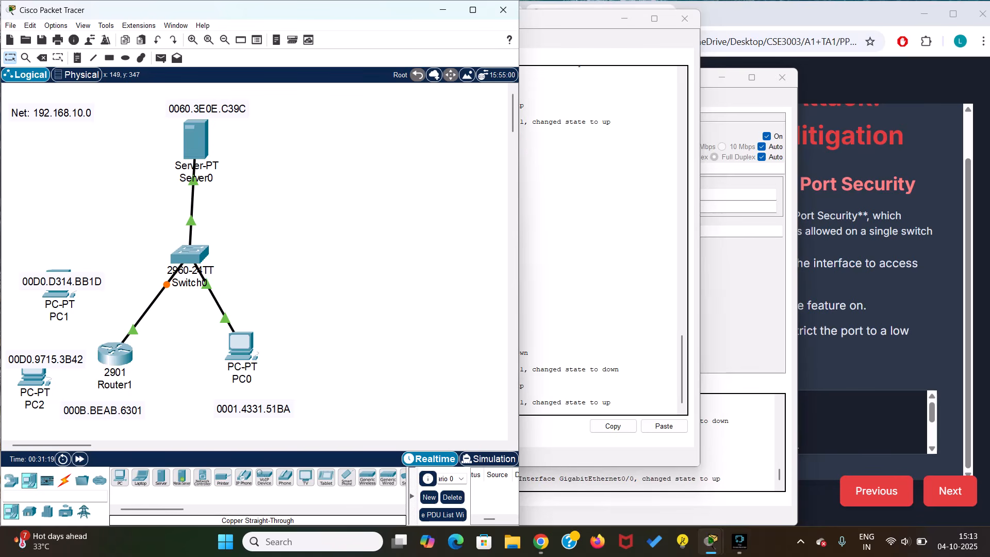
pyautogui.click(114, 354)
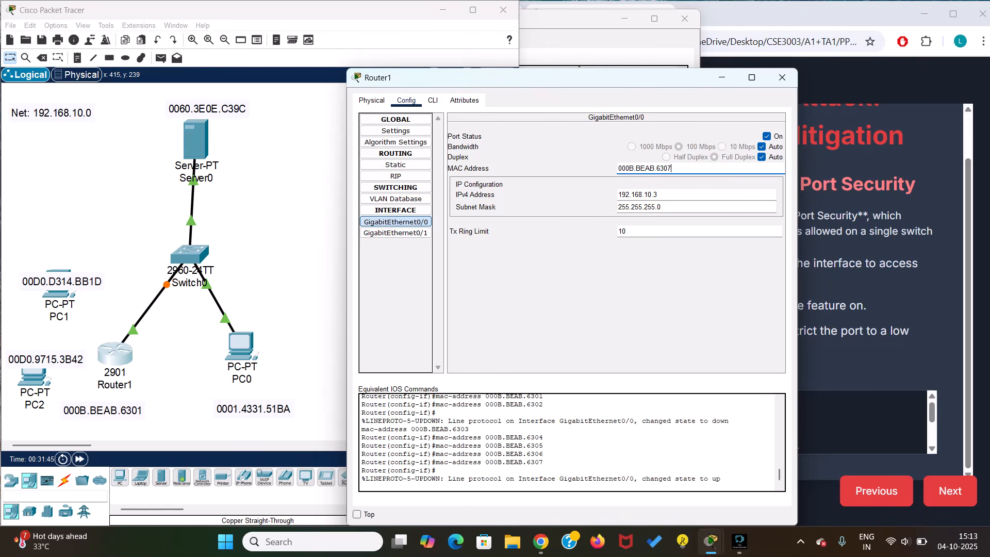
pyautogui.click(433, 101)
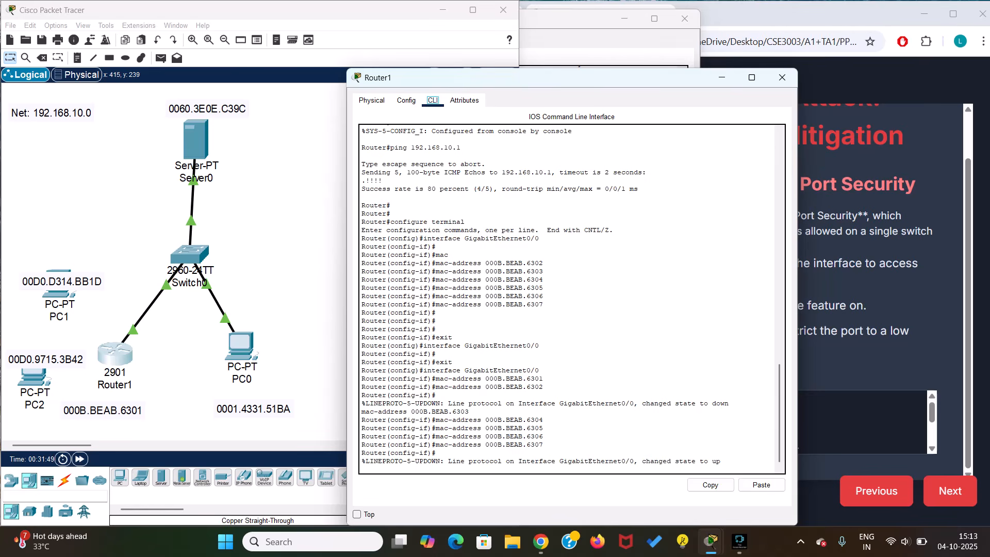
pyautogui.press('Return')
pyautogui.press('Return')
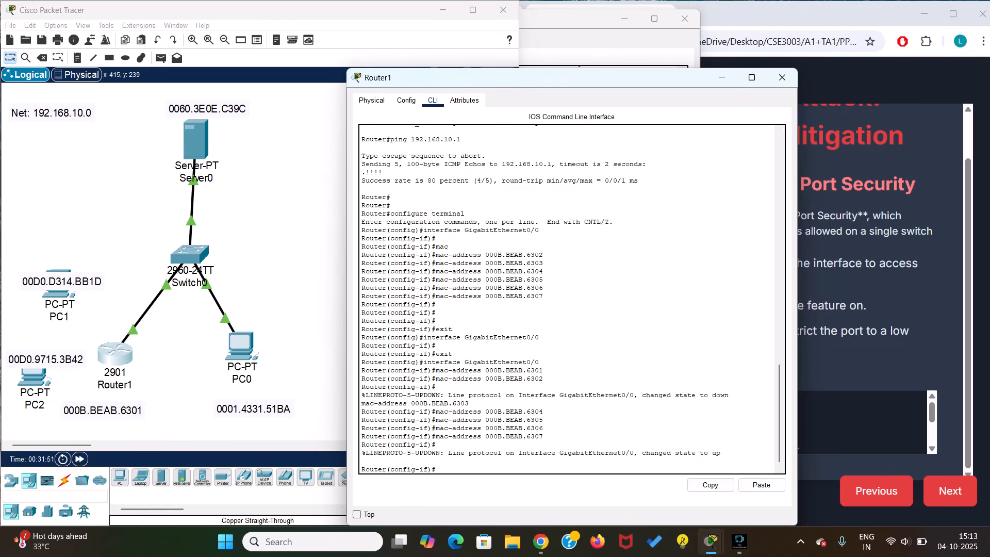
# Change Router1's GigabitEthernet0/0 MAC address successively to 000B.BEAB.6305, 000B.BEAB.6306, 000B.BEAB.6307 and 000B.BEAB.6304 with mac-address commands, and highlight these entries.
pyautogui.press('Up')
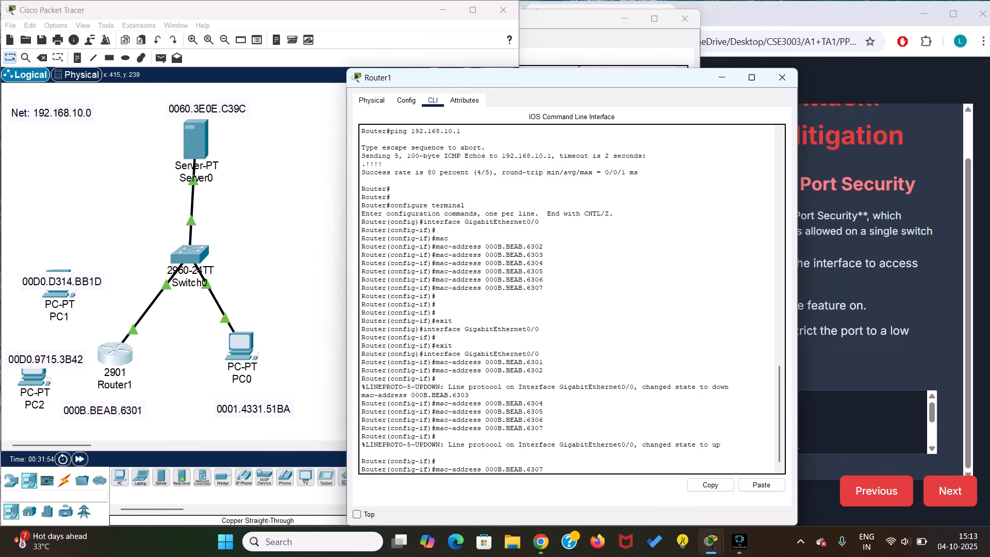
pyautogui.press('Return')
pyautogui.press('Up')
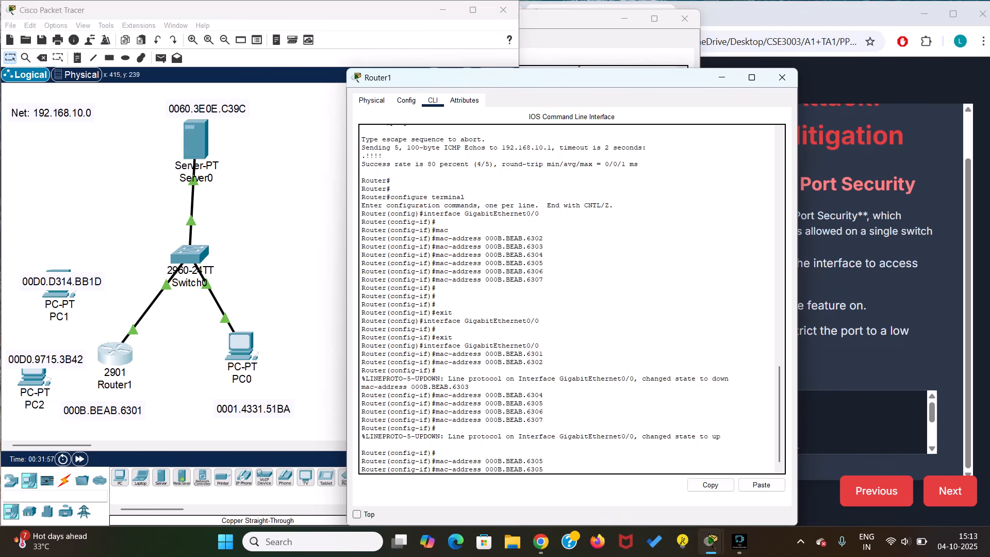
pyautogui.press('Up')
pyautogui.press('BackSpace')
pyautogui.write('6')
pyautogui.press('Return')
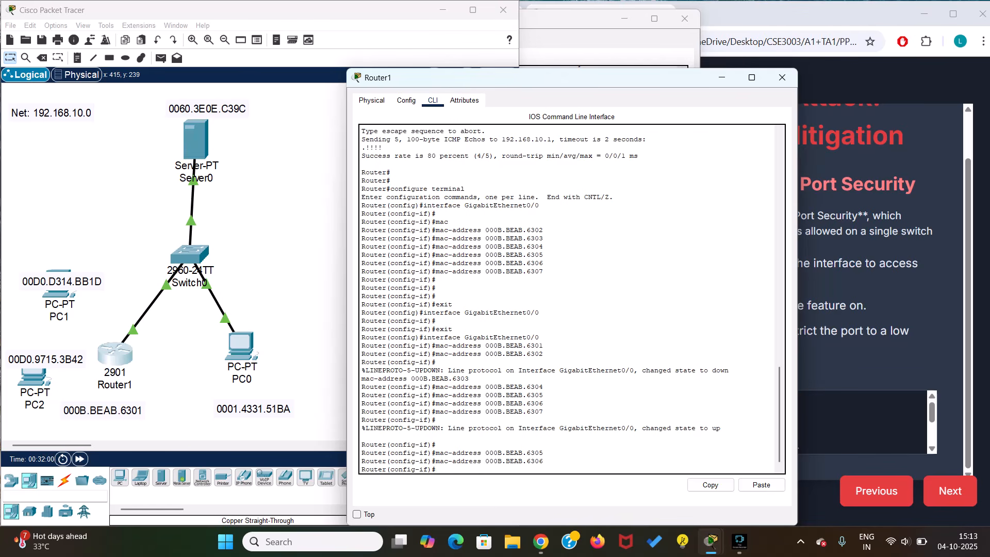
pyautogui.press('Up')
pyautogui.press('Return')
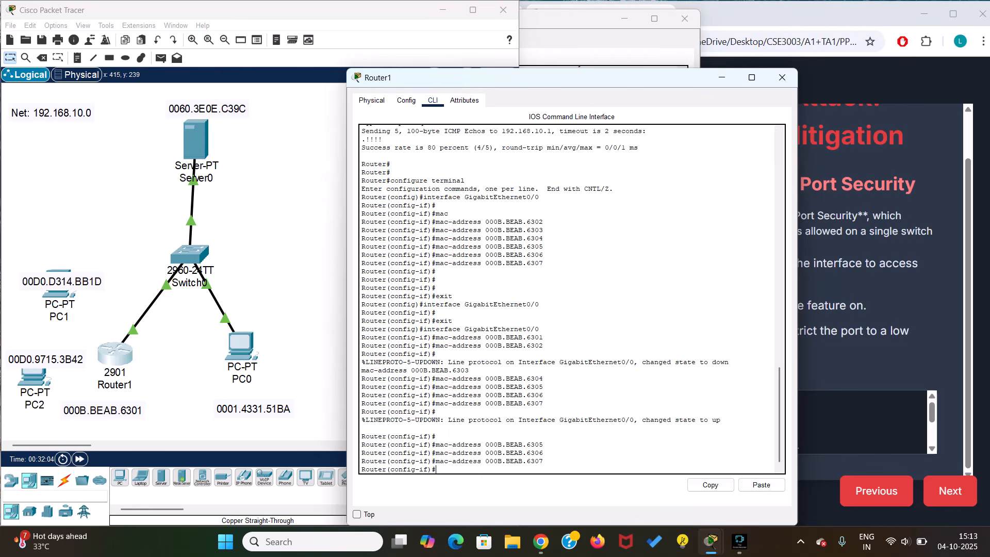
pyautogui.press('Up')
pyautogui.press('Up')
pyautogui.press('BackSpace')
pyautogui.write('4')
pyautogui.press('Return')
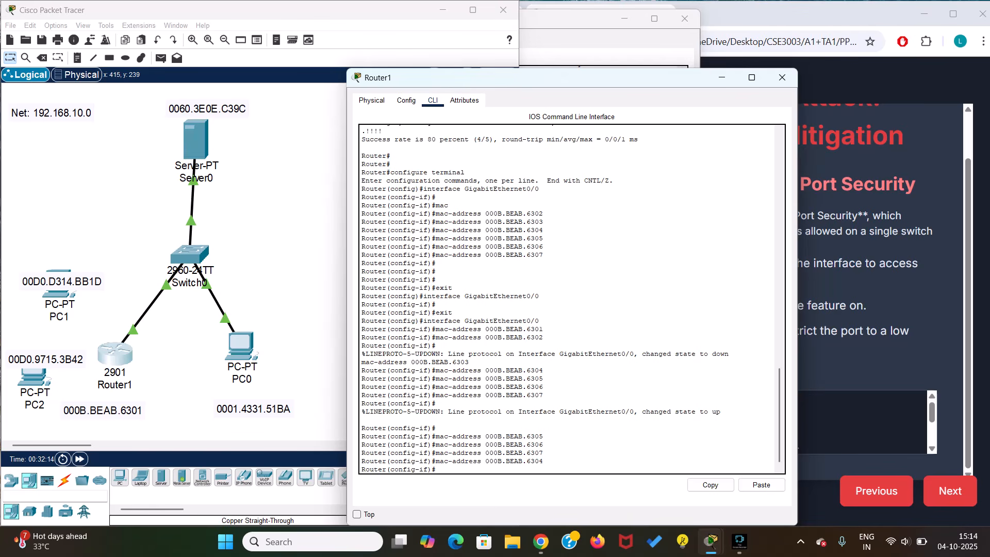
pyautogui.moveTo(544, 461); pyautogui.dragTo(435, 428)
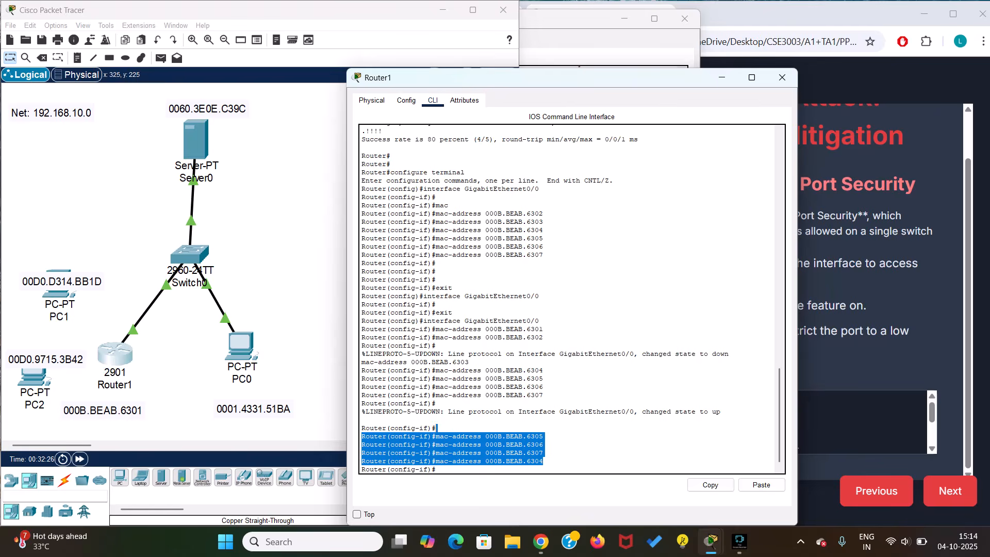
# Enter global configuration mode on Switch0 with configure terminal and select interface fastEthernet 0/1.
pyautogui.click(190, 254)
pyautogui.press('Return')
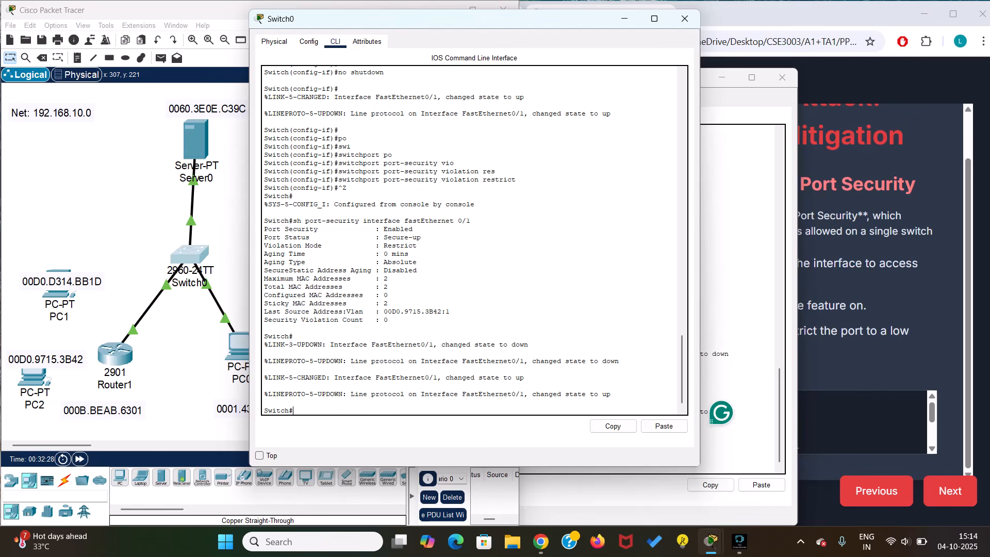
pyautogui.write('conf')
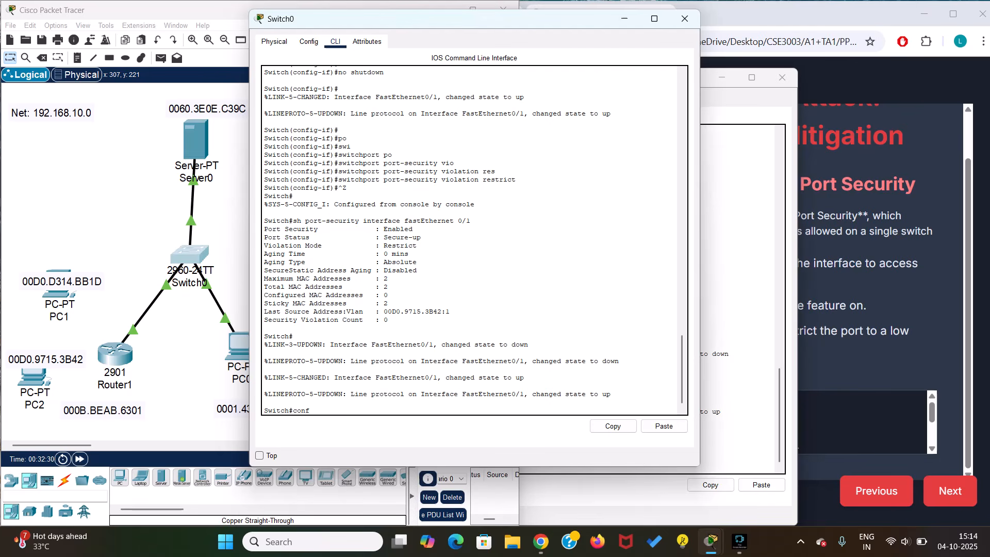
pyautogui.press('Tab')
pyautogui.write('t')
pyautogui.press('Tab')
pyautogui.press('Return')
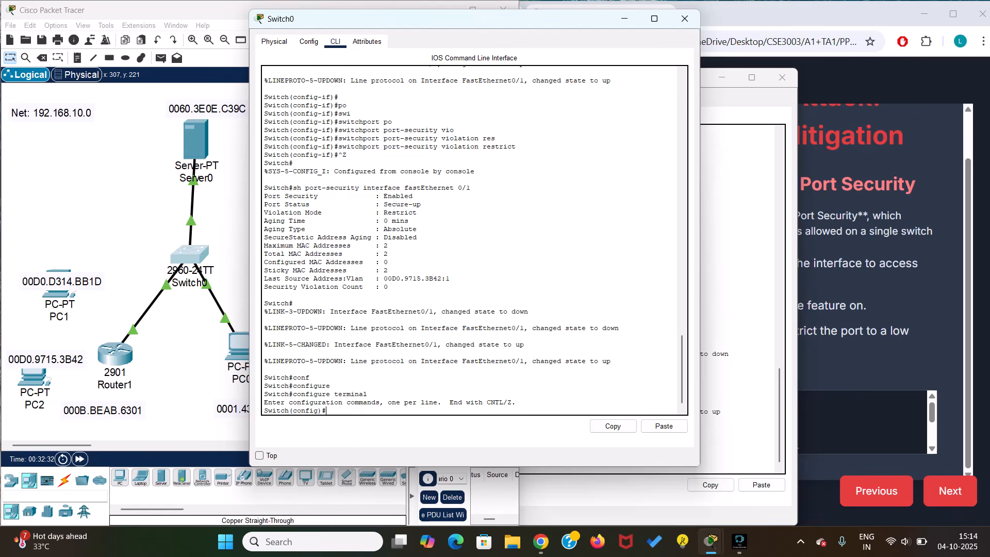
pyautogui.write('int')
pyautogui.press('Tab')
pyautogui.write('fa')
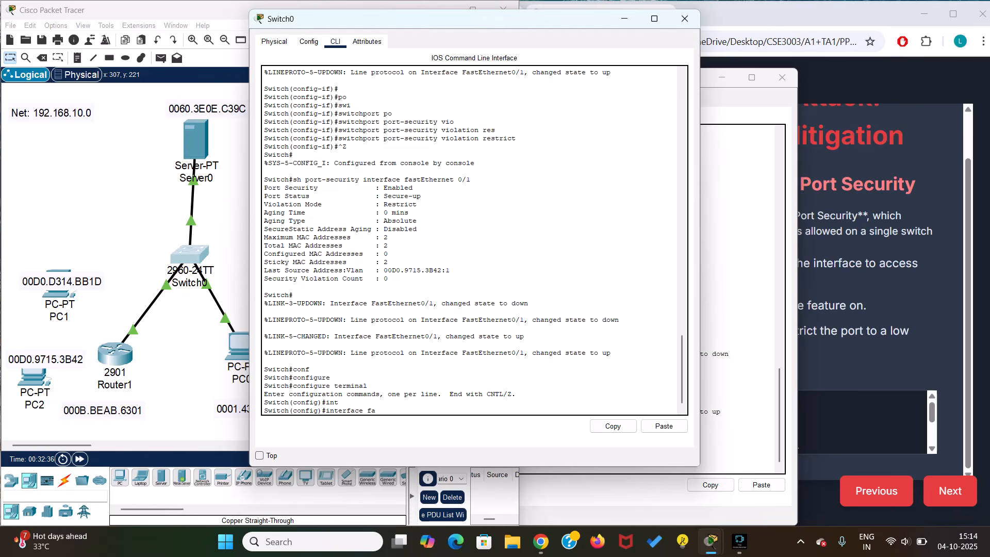
pyautogui.press('Tab')
pyautogui.write('0/1')
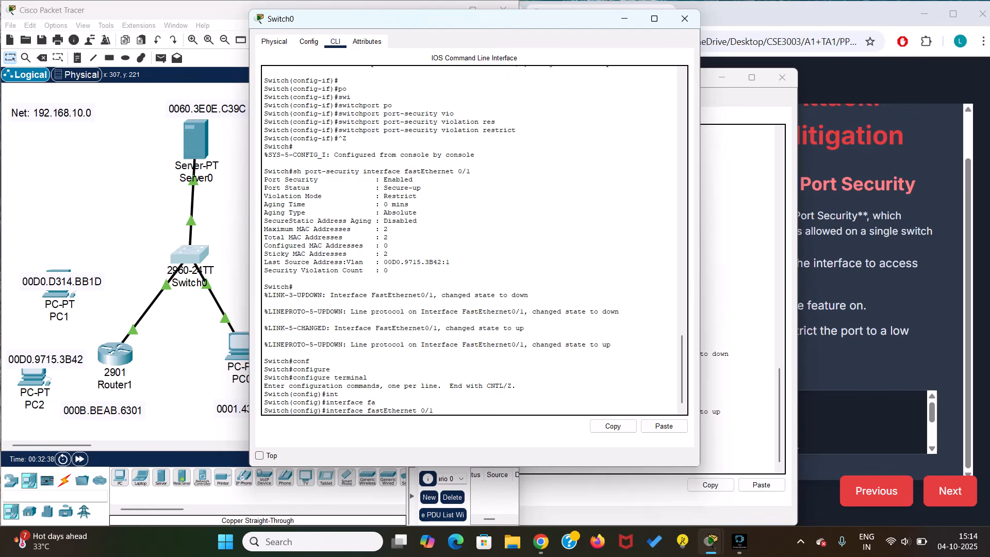
pyautogui.press('Return')
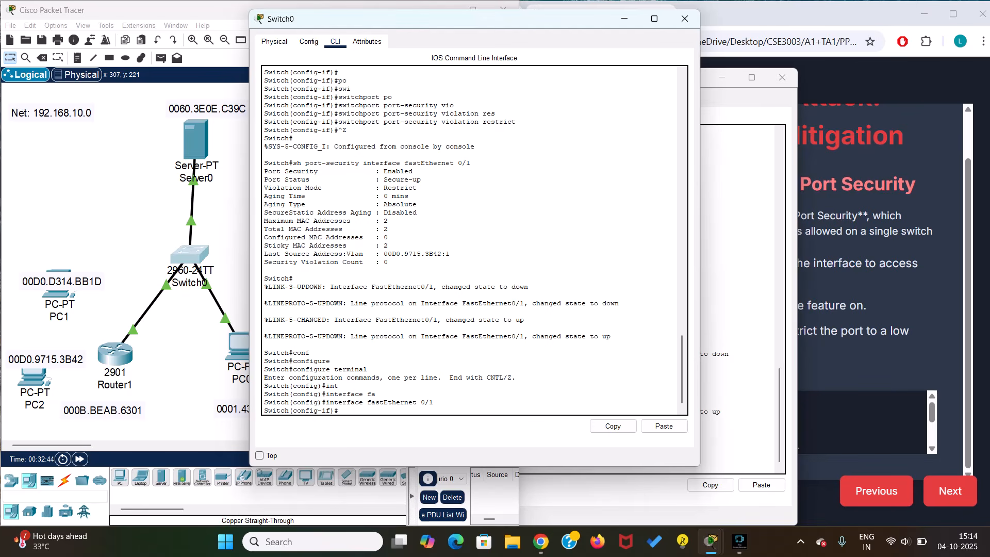
# Set the port's violation mode to protect with switchport port-security violation protect.
pyautogui.write('sw')
pyautogui.press('Tab')
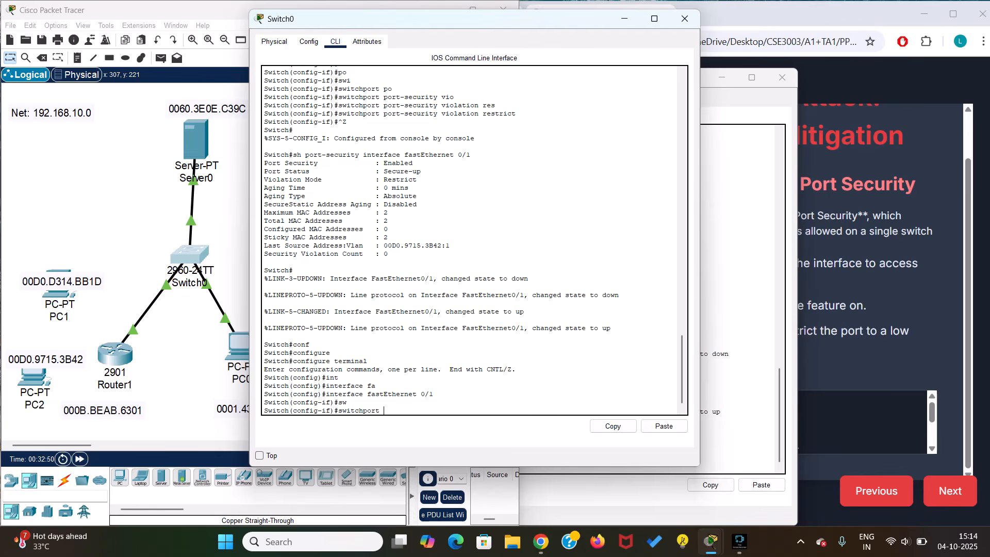
pyautogui.write('po')
pyautogui.press('Tab')
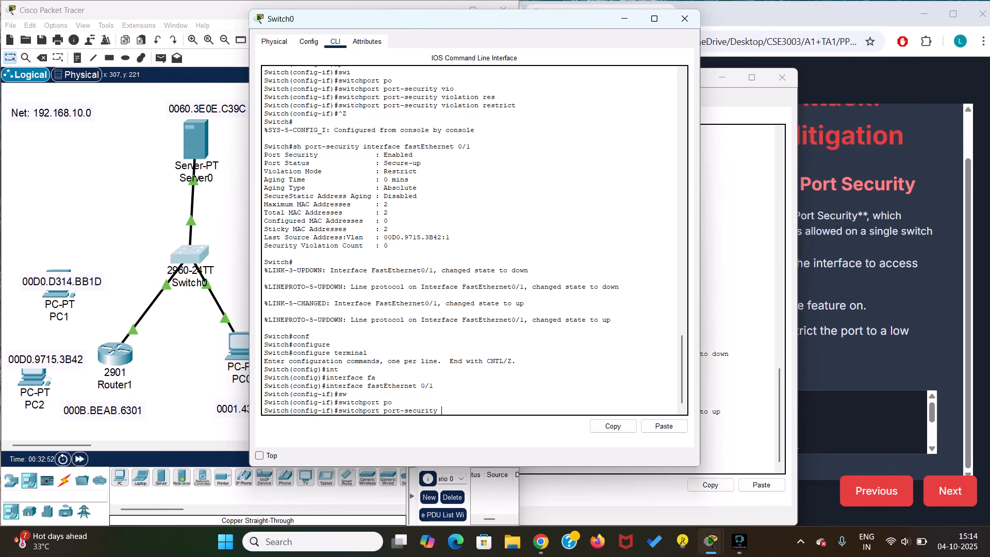
pyautogui.write('v')
pyautogui.press('Tab')
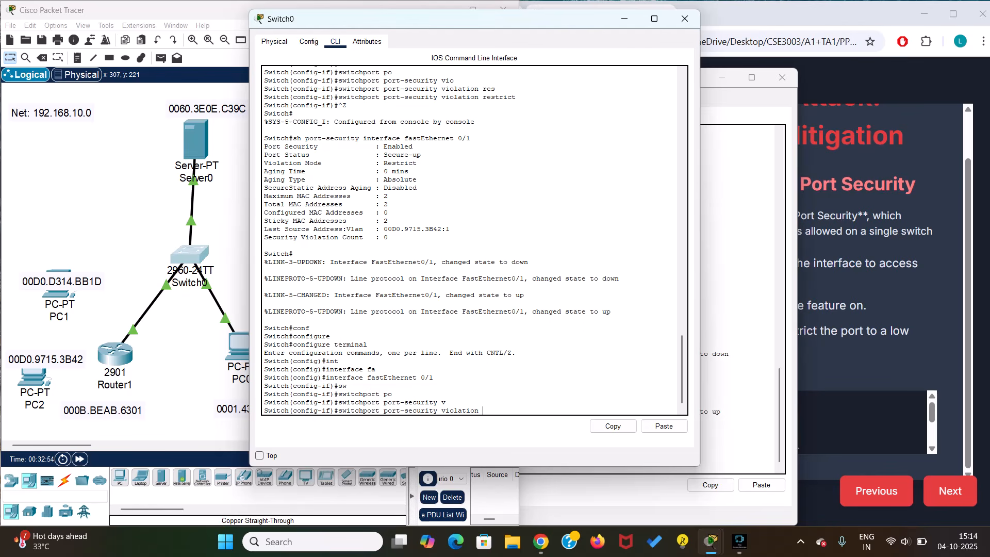
pyautogui.write('pro')
pyautogui.press('Tab')
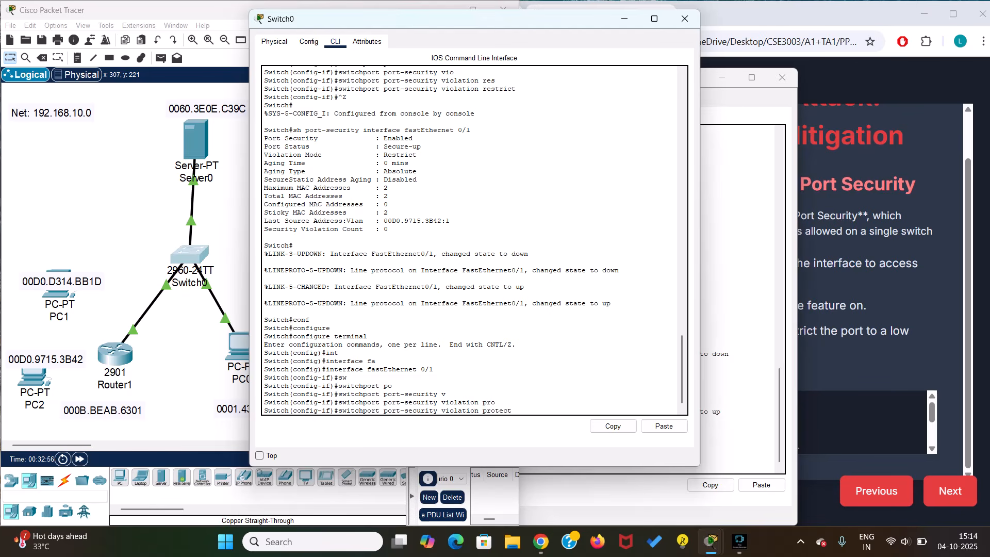
pyautogui.press('Return')
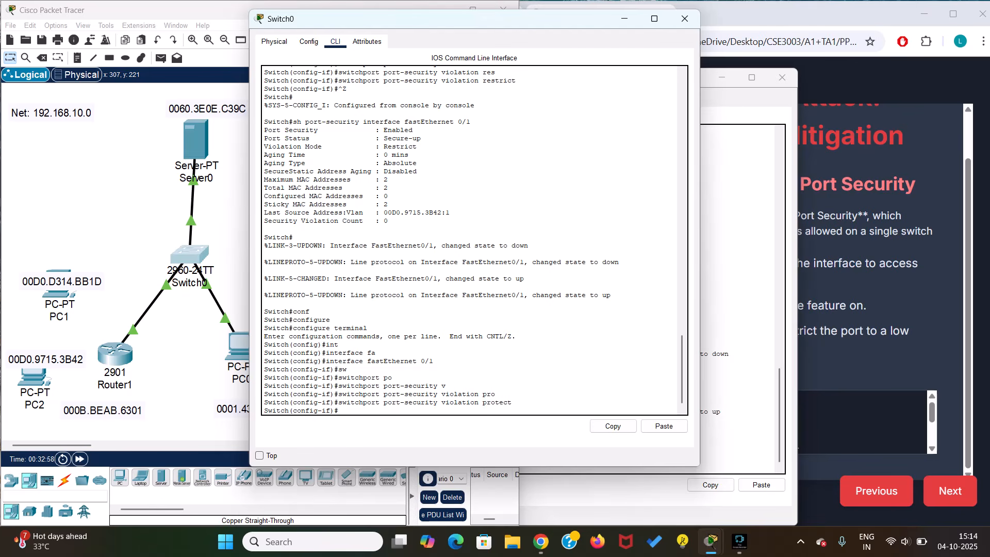